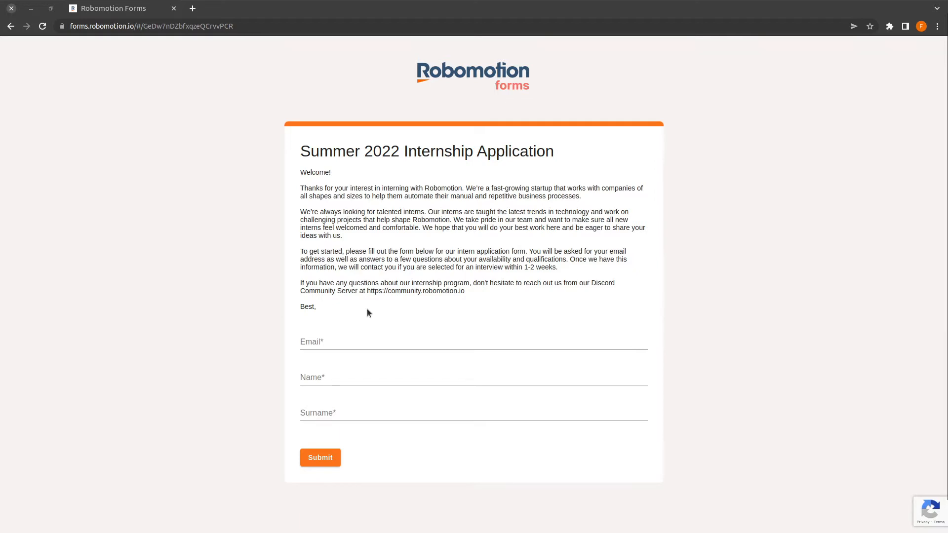
Step: Reload the internship form, enter the applicant's e-mail, first name and surname, and submit it
left_click(401, 314)
key("F5")
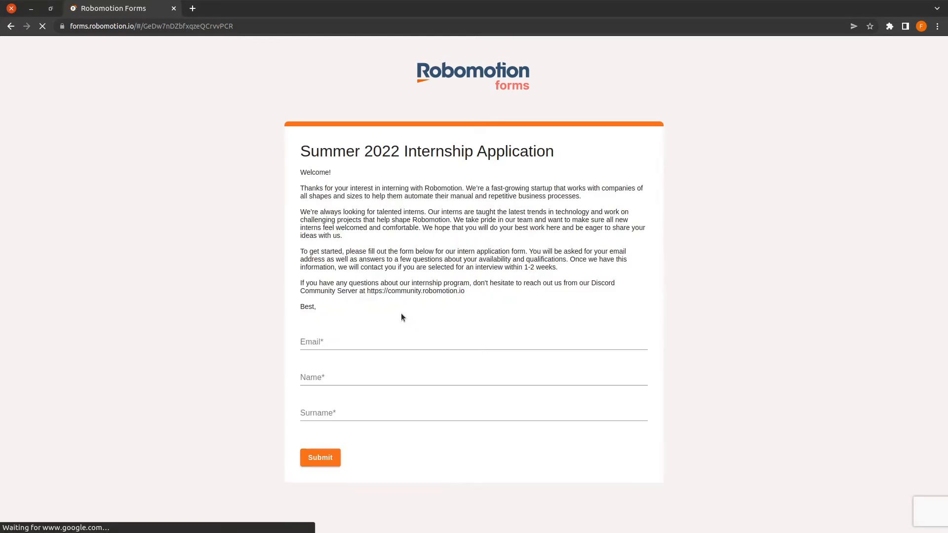
left_click(379, 343)
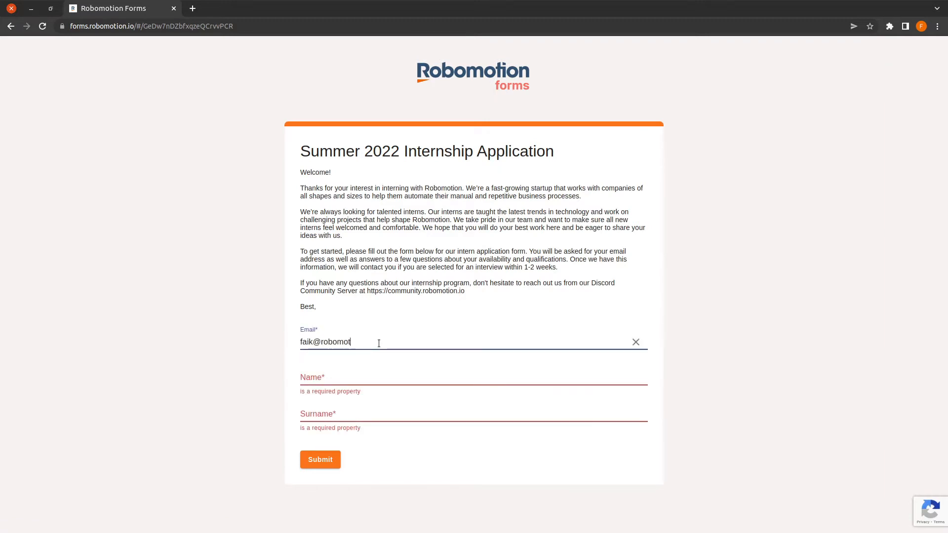
key("Tab")
key("Tab")
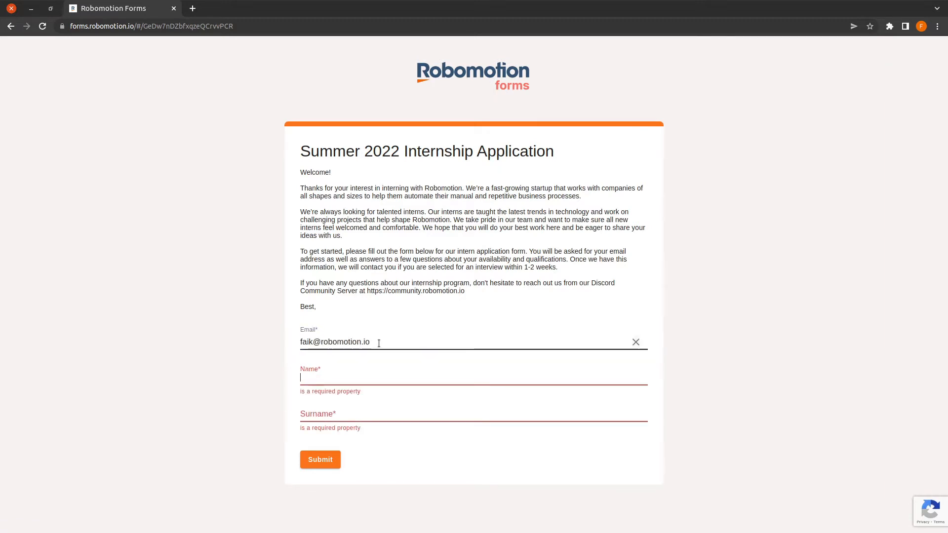
key("Tab")
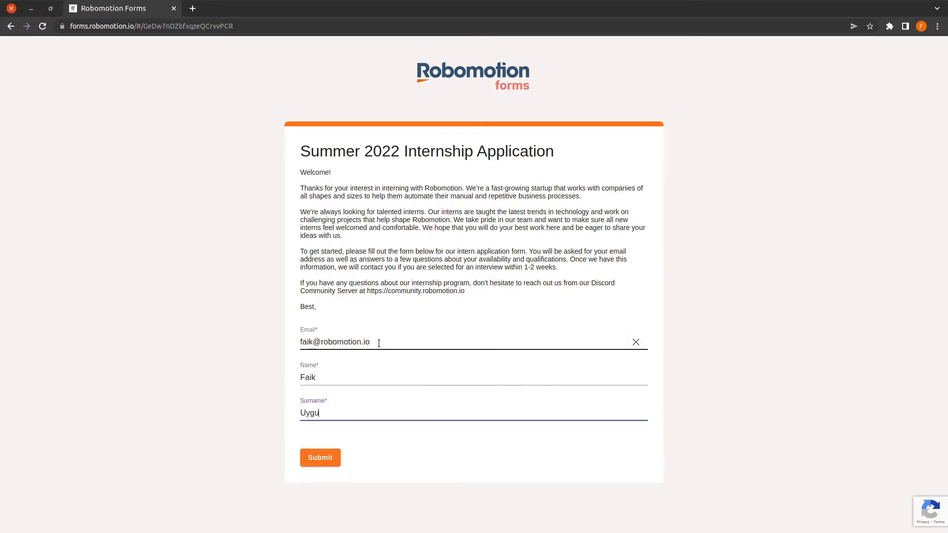
left_click(309, 463)
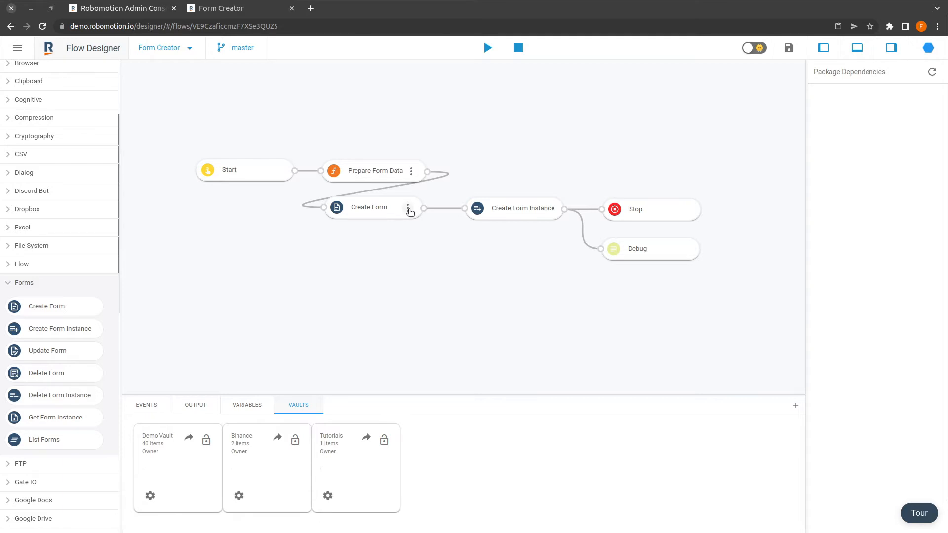
left_click(408, 209)
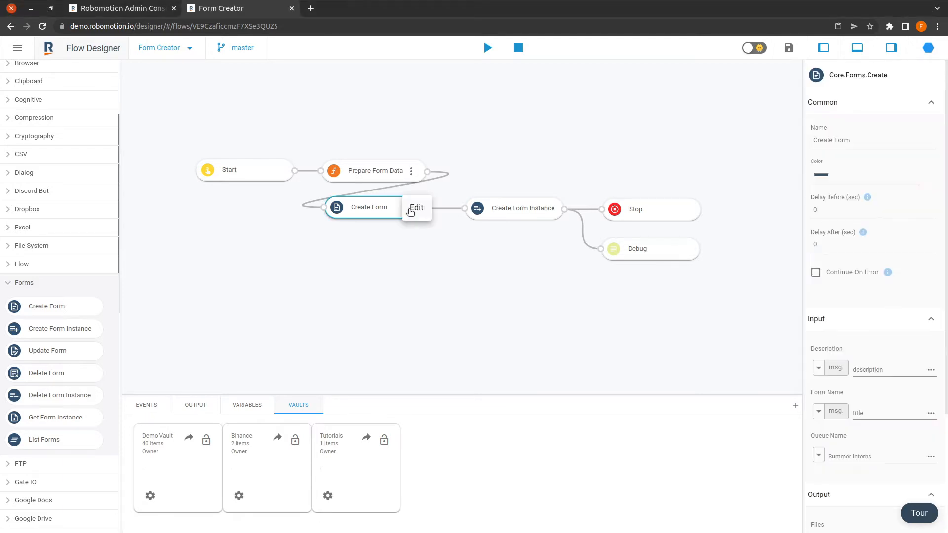
left_click(415, 208)
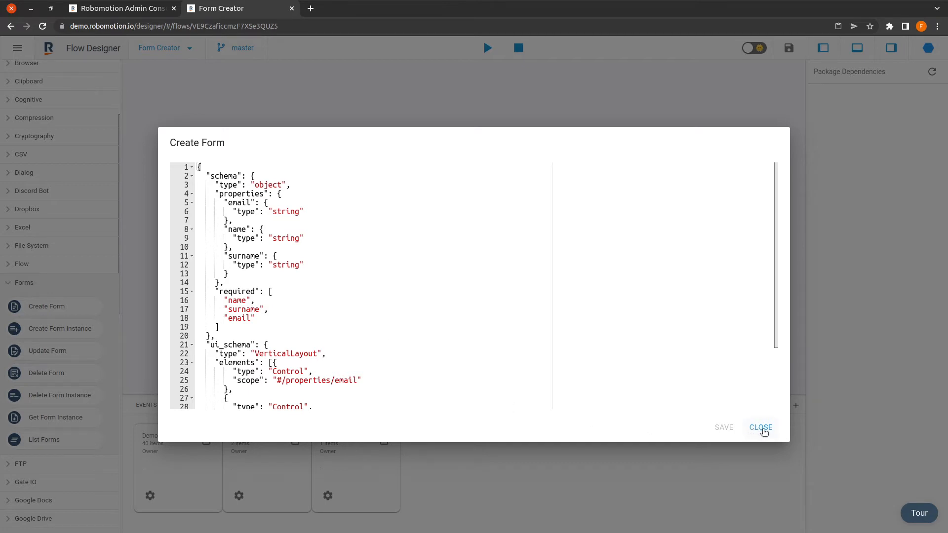
left_click(764, 431)
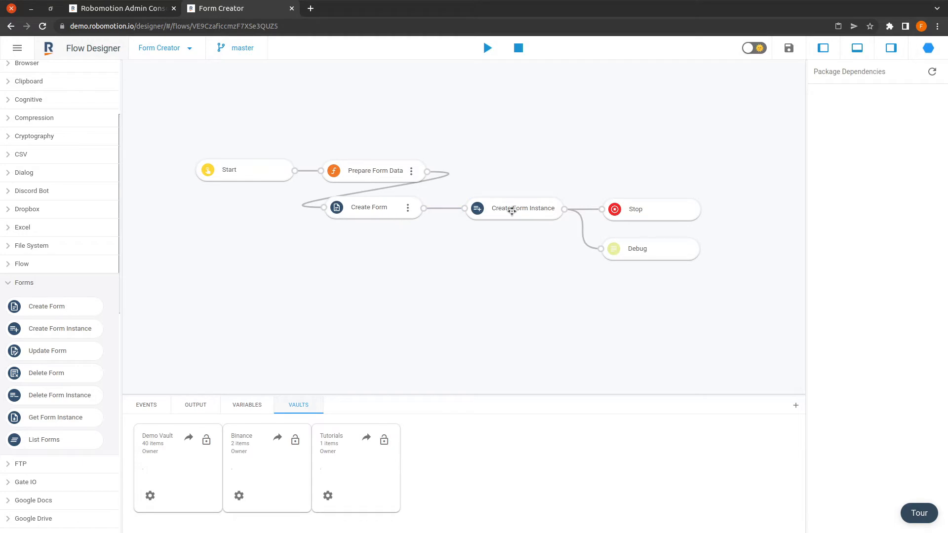
Step: Select Create Form Instance and keep its Options Type set to Permanent
left_click(527, 209)
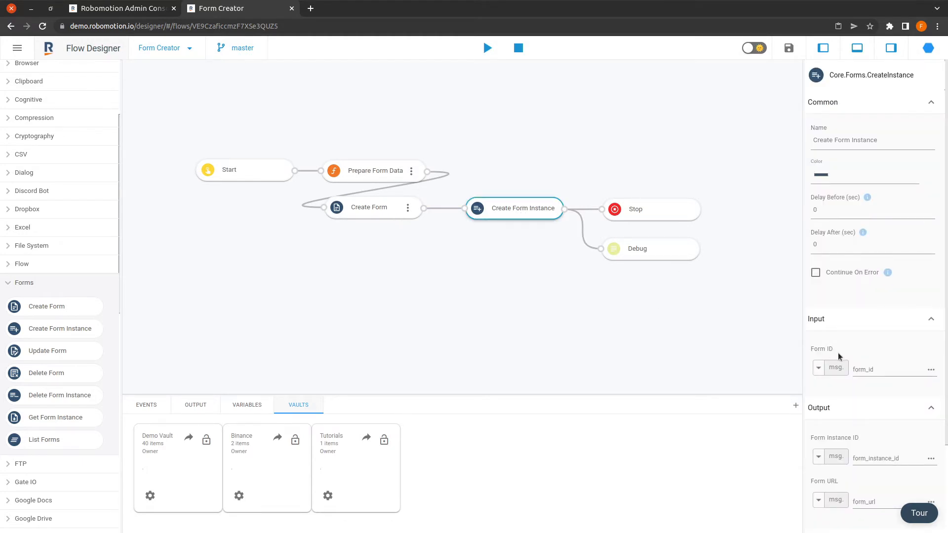
scroll(840, 356, "down", 3)
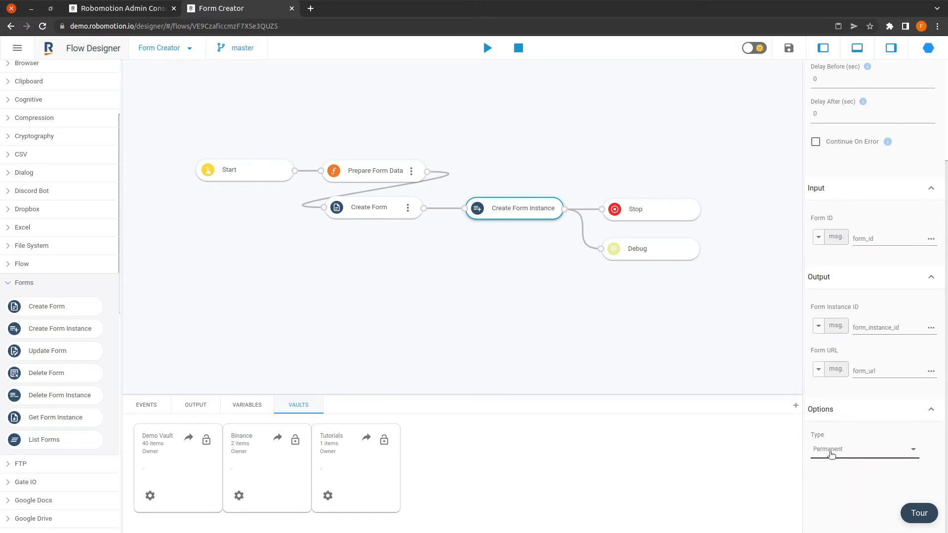
left_click(832, 454)
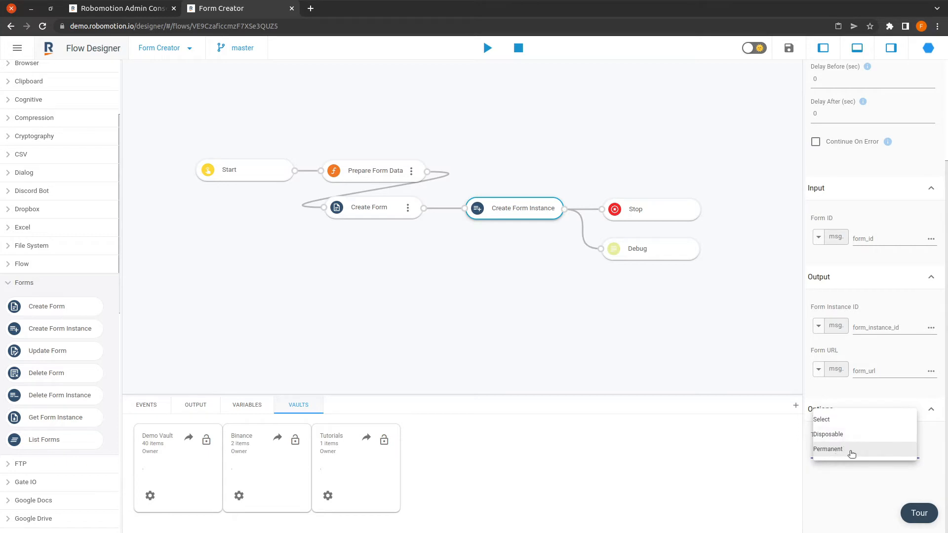
left_click(841, 488)
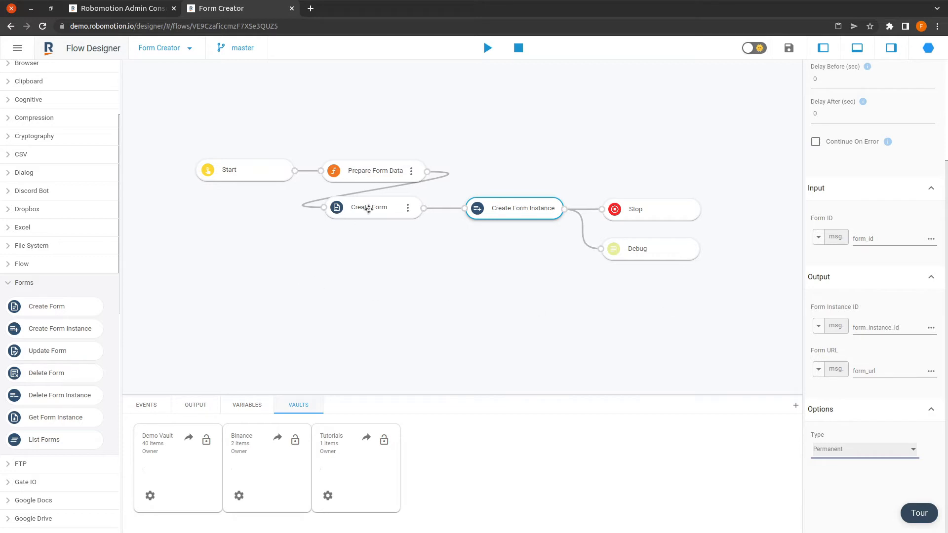
Step: Select the Create Form node, then switch to the Admin Console's Queues page
left_click(369, 204)
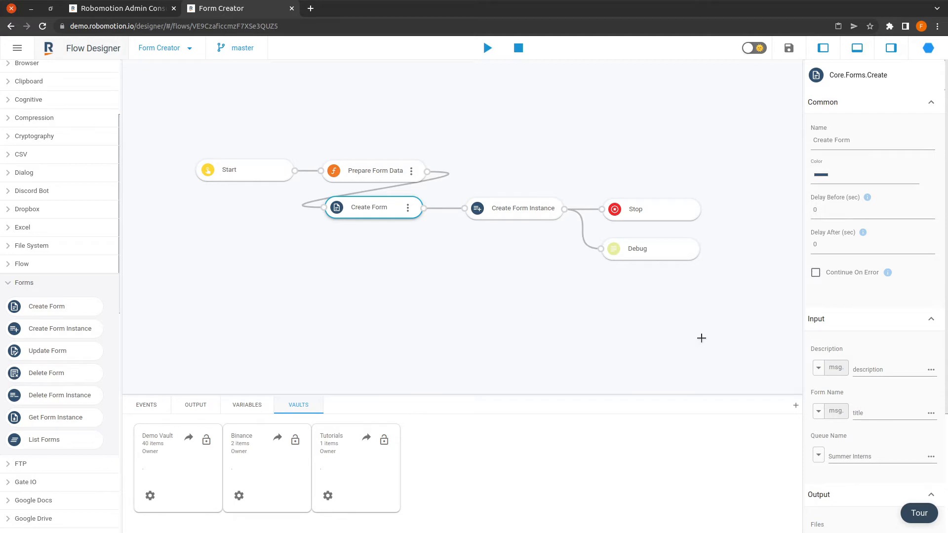
scroll(863, 343, "down", 1)
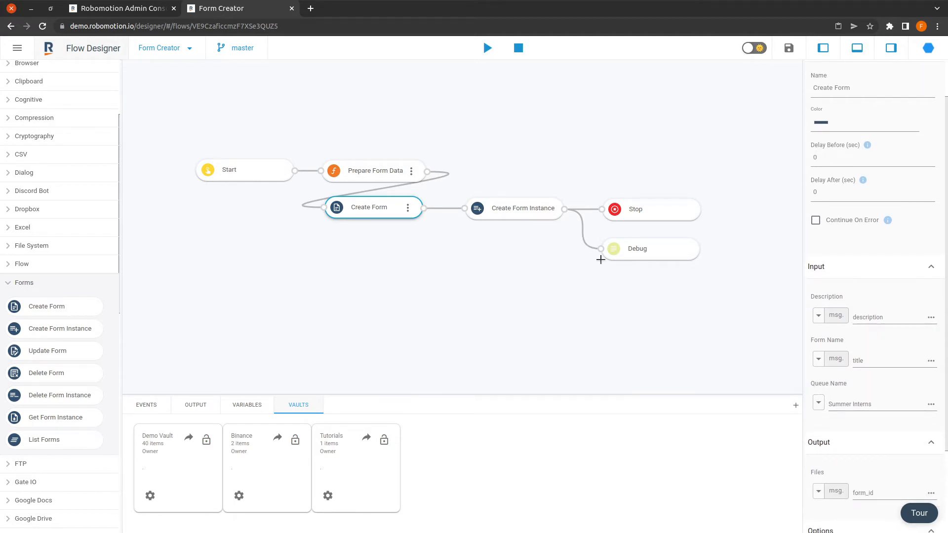
left_click(123, 11)
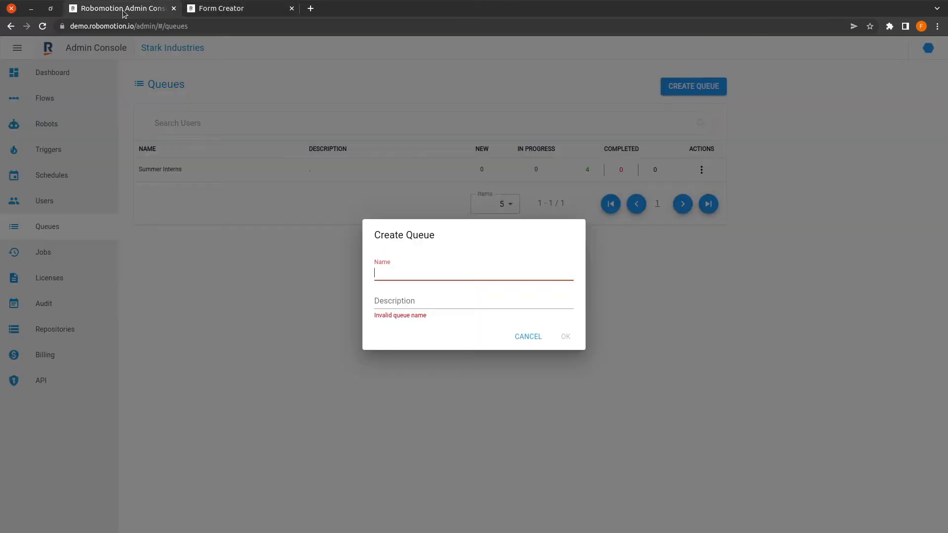
Step: Cancel the Create Queue dialogs without adding a queue and return to Form Creator
left_click(528, 338)
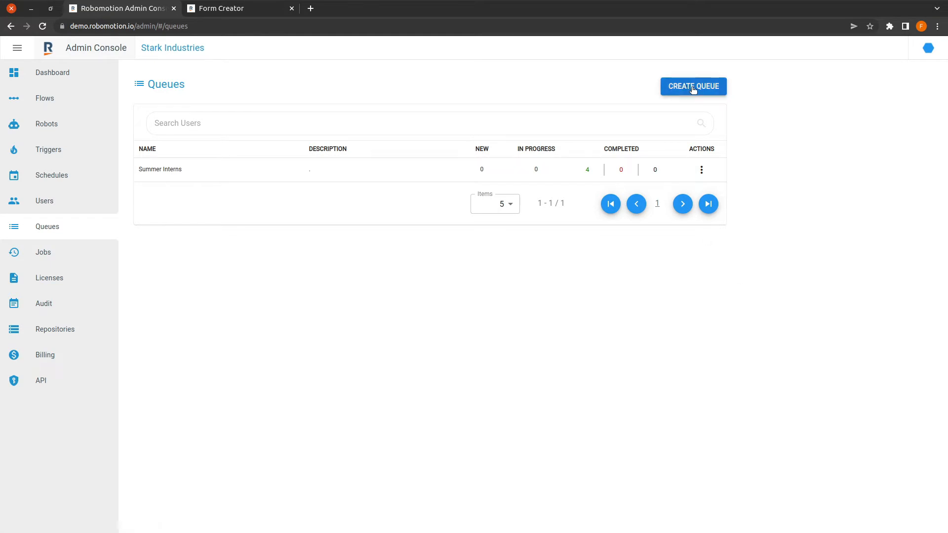
left_click(705, 92)
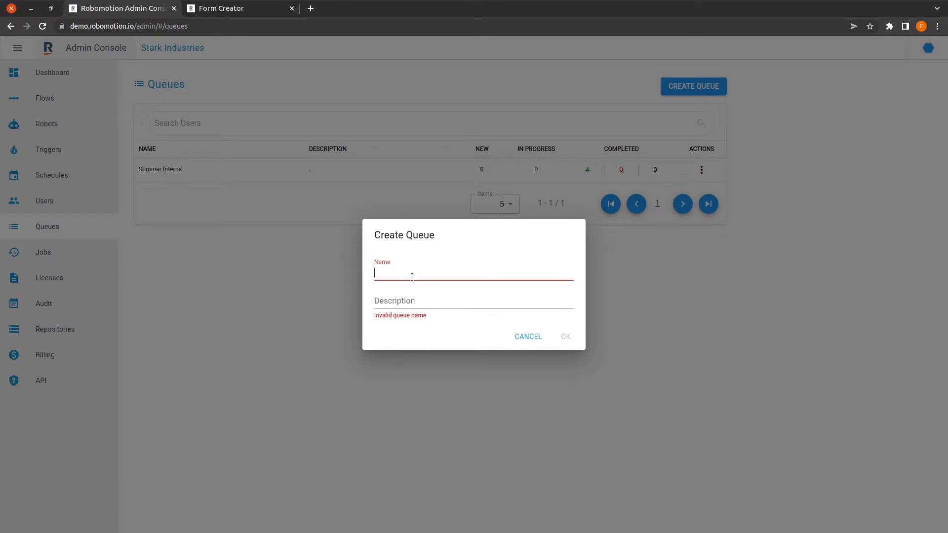
left_click(522, 337)
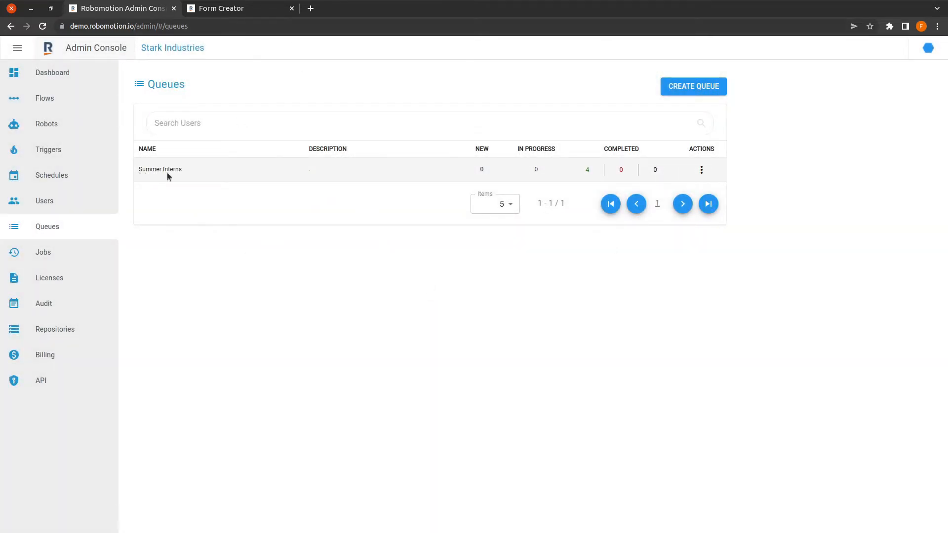
left_click(247, 10)
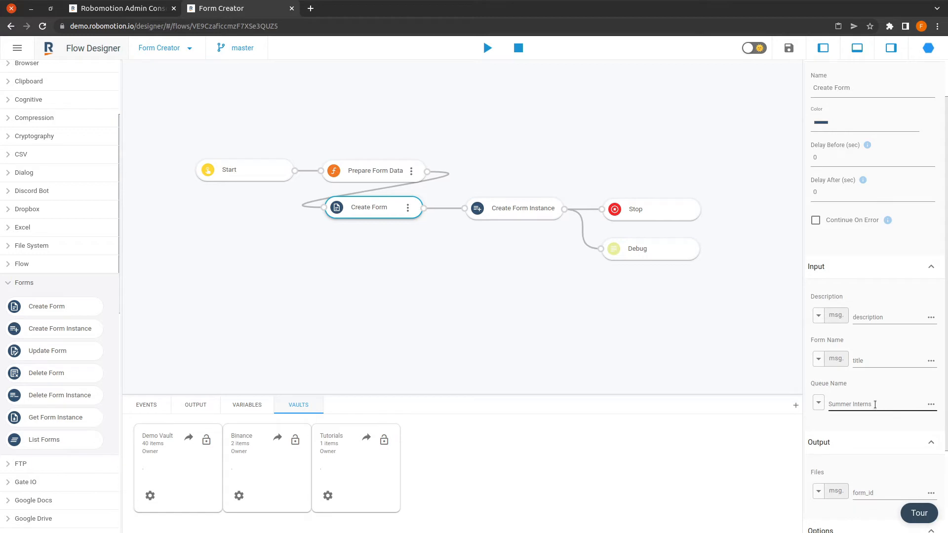
Step: Check Create Form's Summer Interns queue name, then open the Tutorials vault from its gear menu
left_click(889, 405)
scroll(889, 406, "down", 3)
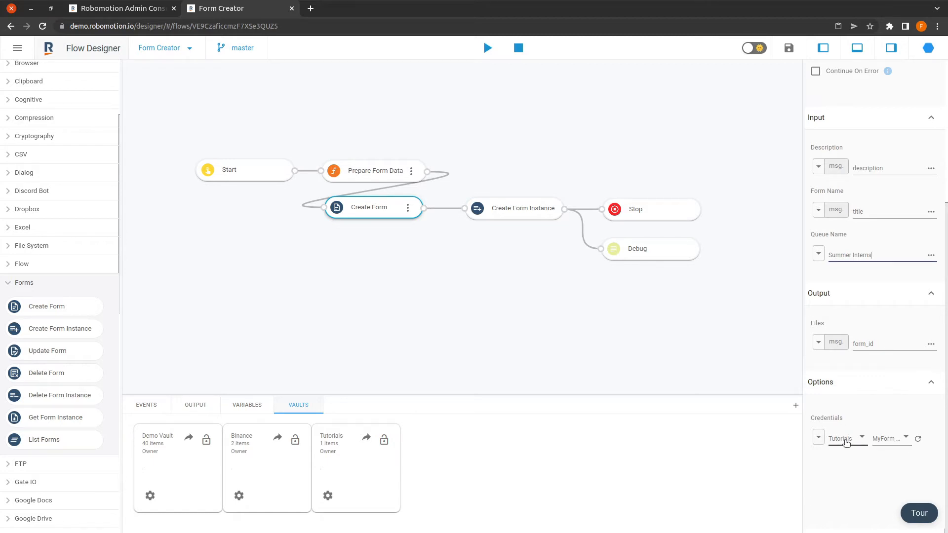
left_click(328, 496)
left_click(357, 446)
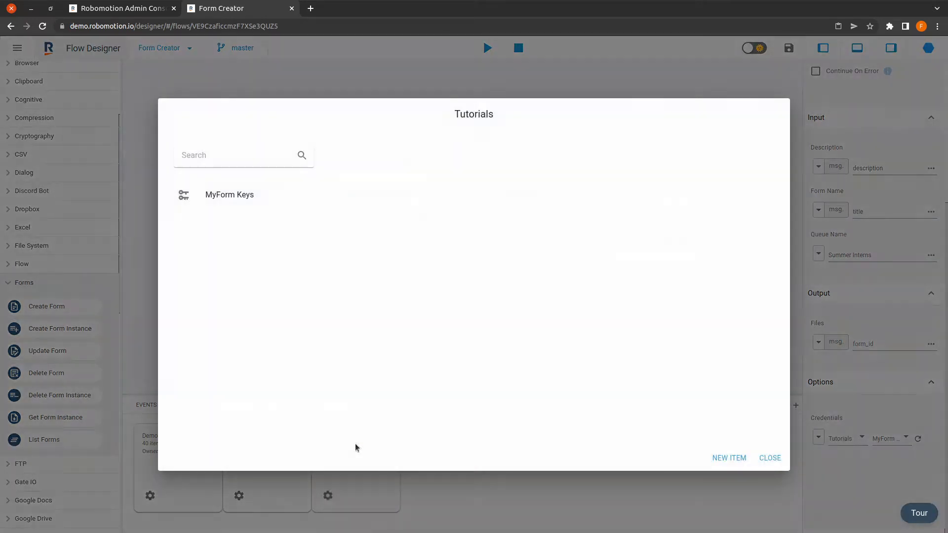
Step: Start a new RSA Key Pair item in the Tutorials vault, review the keys, and close the vault
left_click(720, 457)
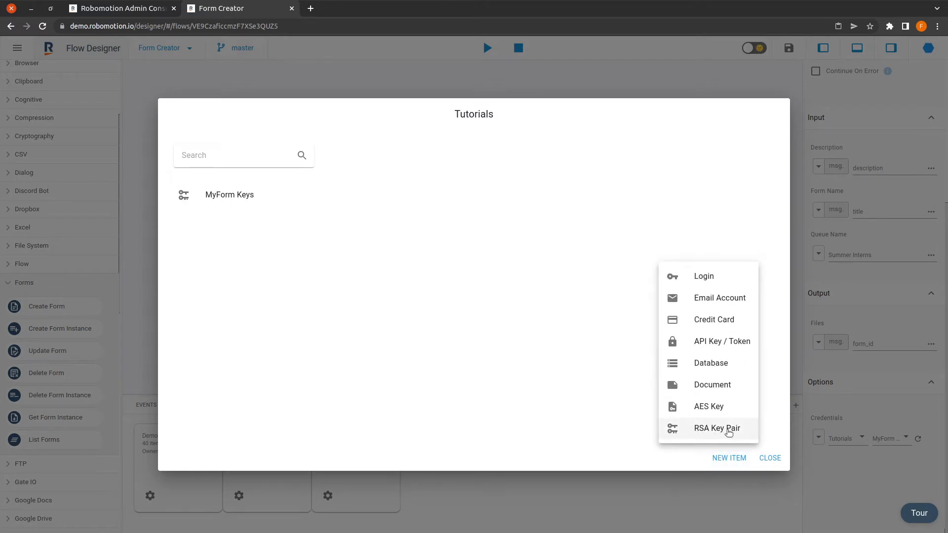
left_click(728, 432)
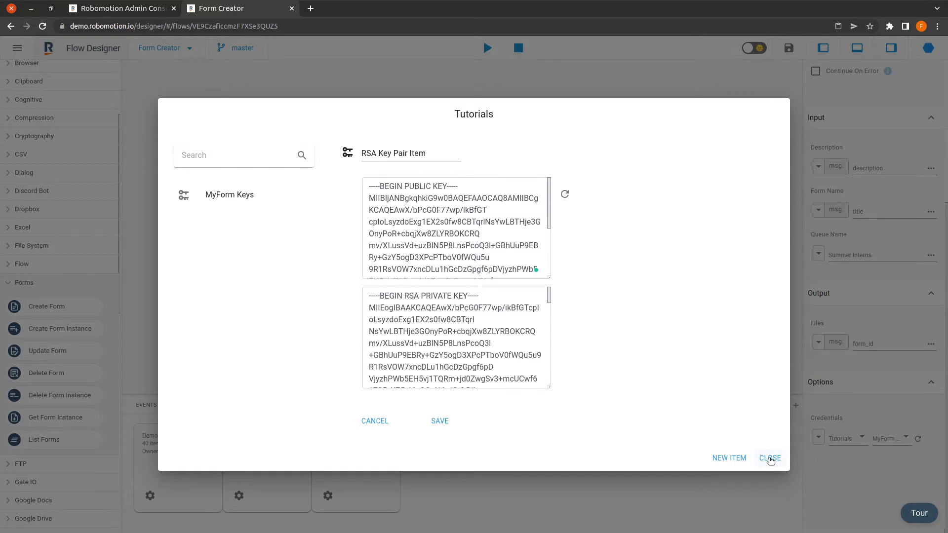
left_click(770, 458)
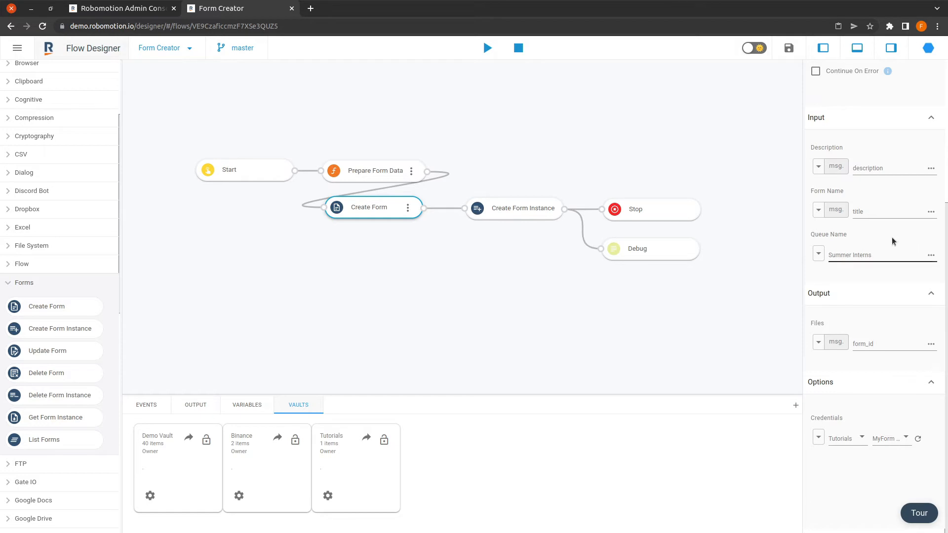
Step: Open the Prepare Form Data script for review and close it again
left_click(411, 173)
left_click(411, 173)
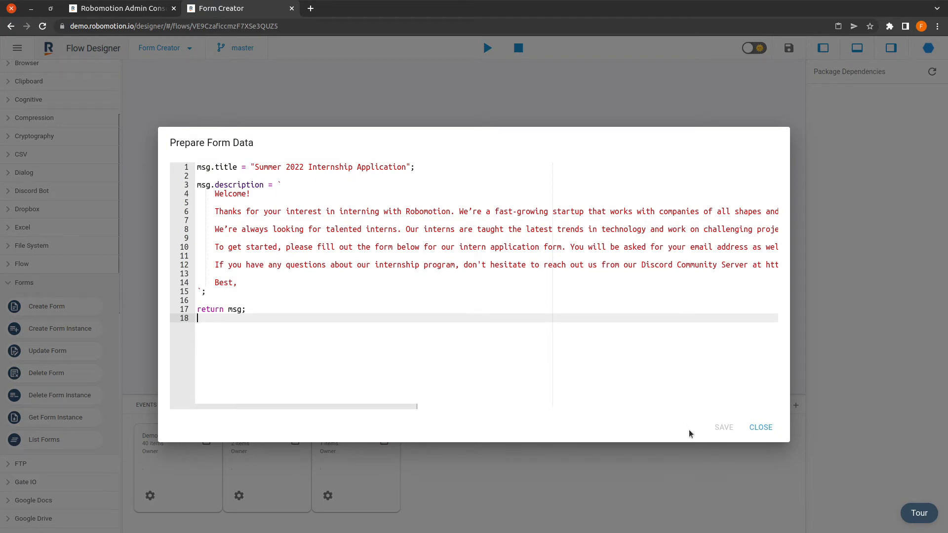
left_click(761, 428)
Step: Select Create Form and highlight its form_id output variable name
left_click(377, 207)
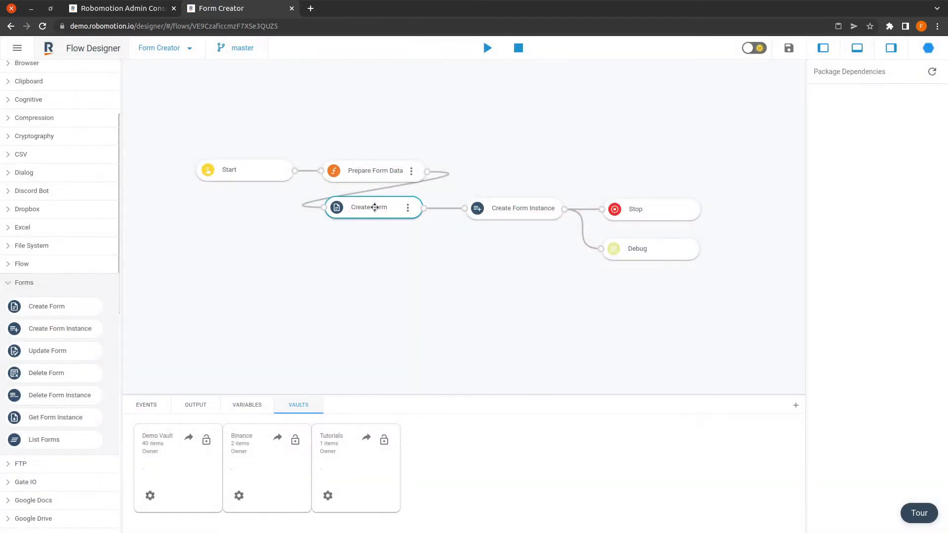
scroll(913, 345, "down", 2)
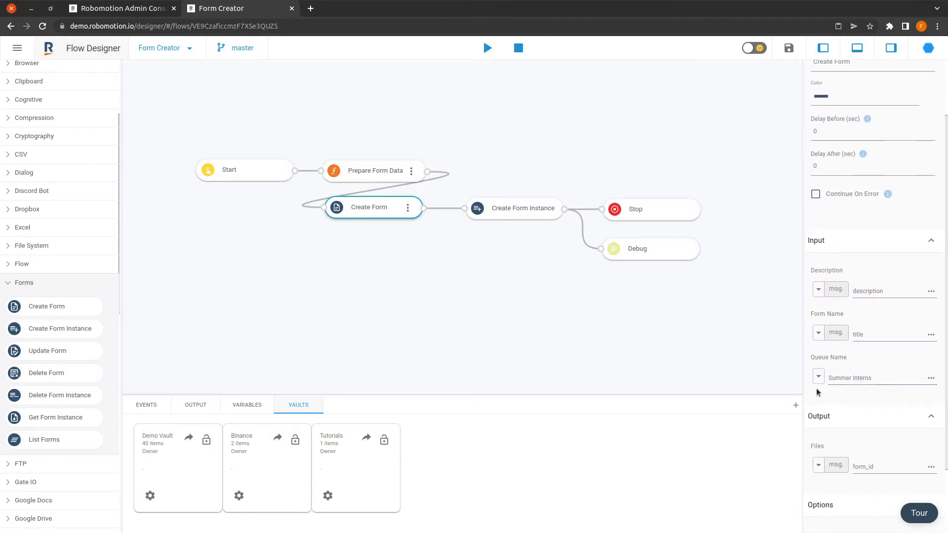
scroll(875, 399, "down", 2)
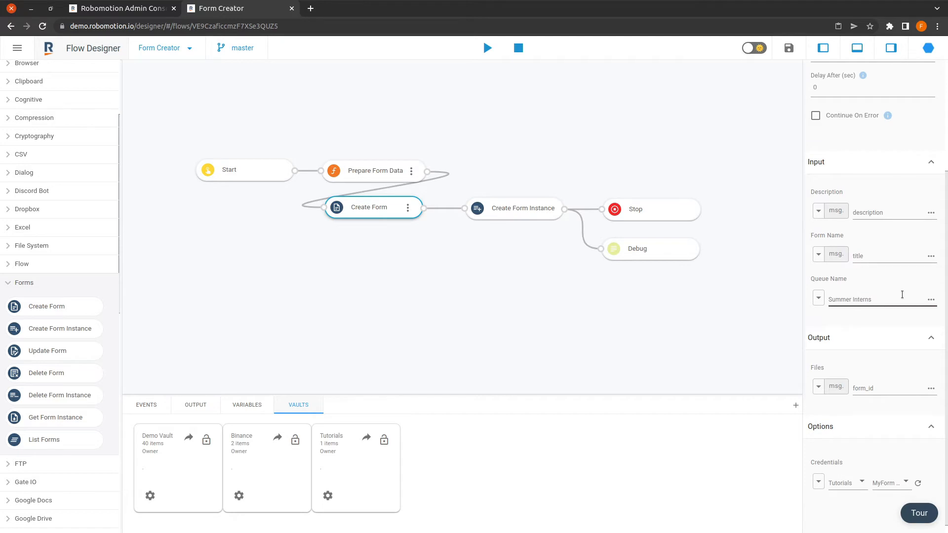
scroll(871, 439, "down", 1)
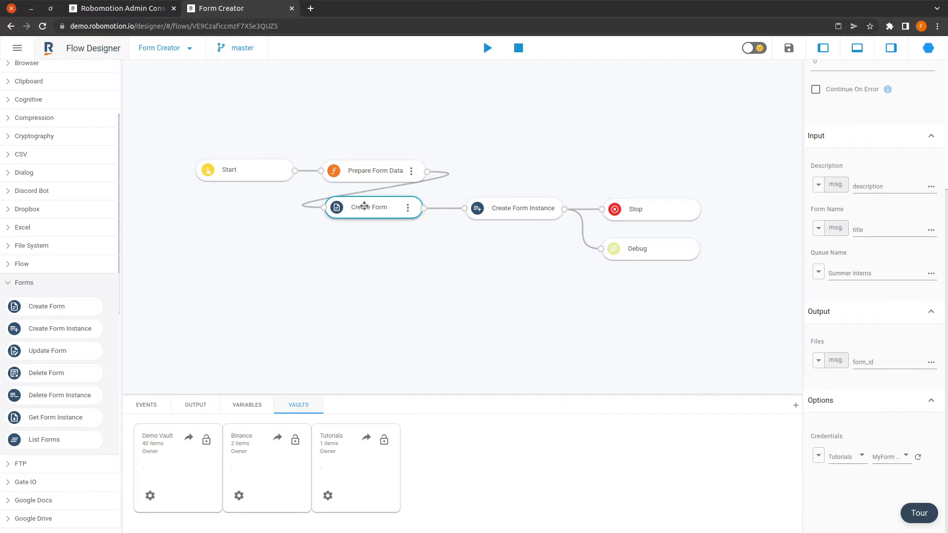
double_click(882, 364)
Step: Review Create Form Instance's settings, then run the Form Creator flow on the Blue Steel robot
left_click(512, 208)
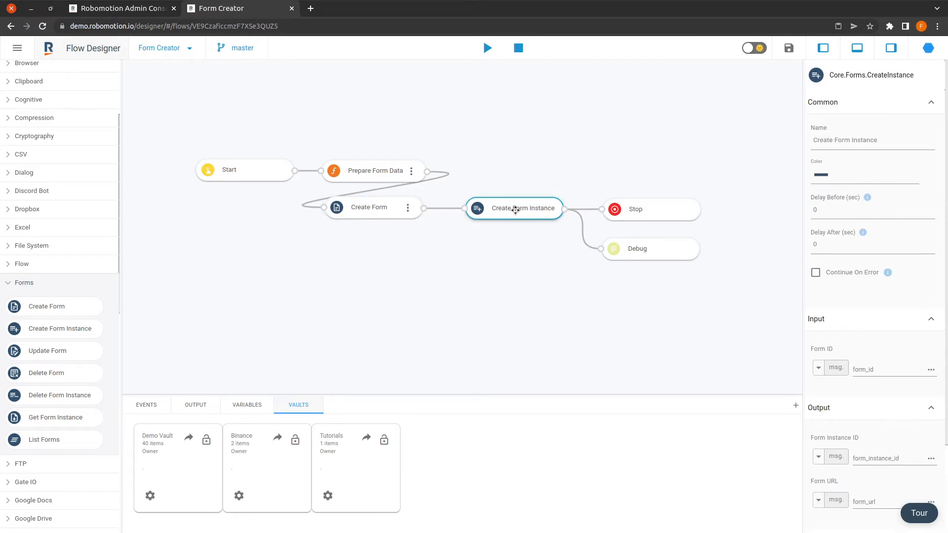
scroll(866, 405, "down", 2)
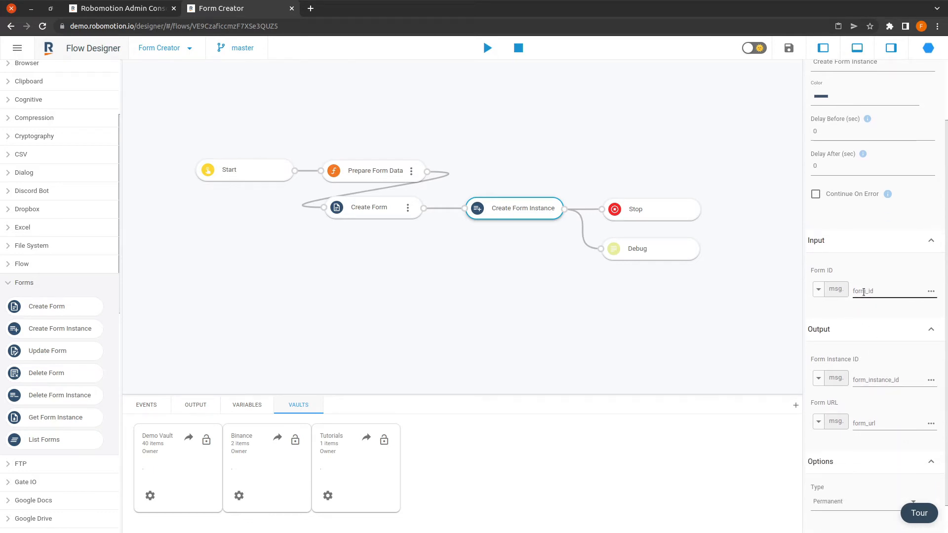
scroll(868, 325, "down", 2)
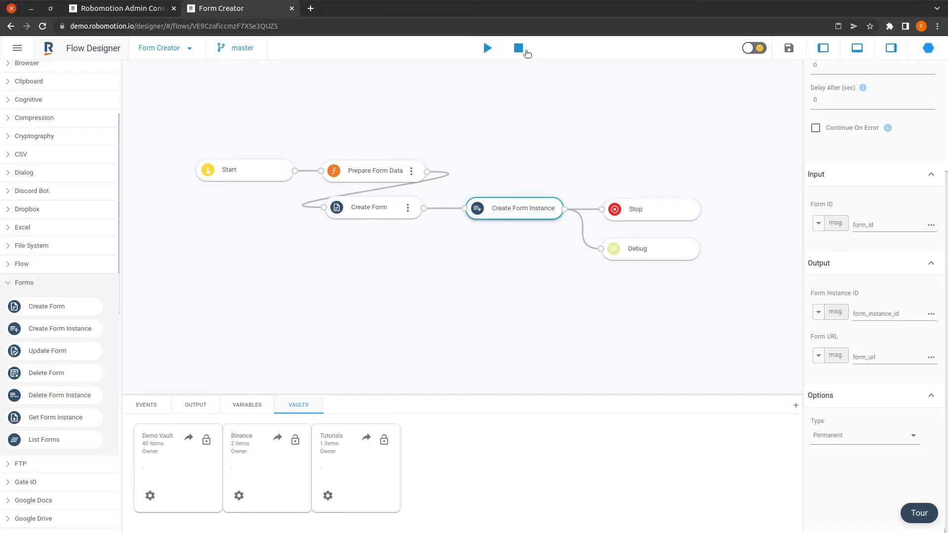
left_click(486, 49)
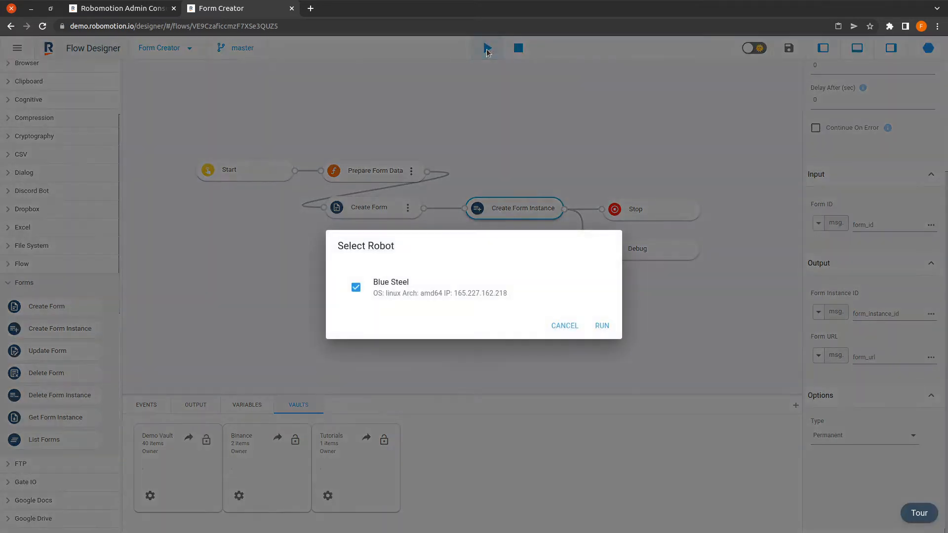
left_click(601, 327)
left_click(195, 405)
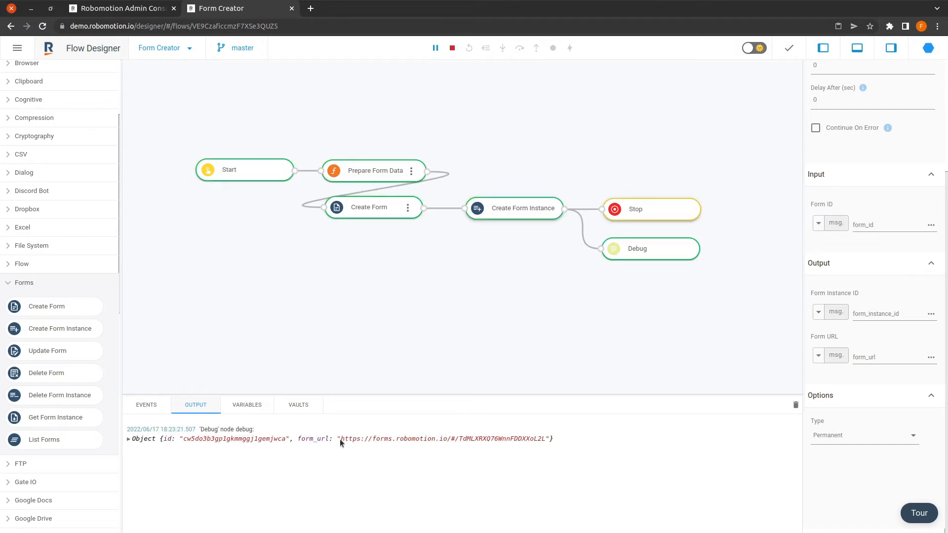
Step: Copy the generated form_url from the debug output
left_click_drag(341, 438, 546, 439)
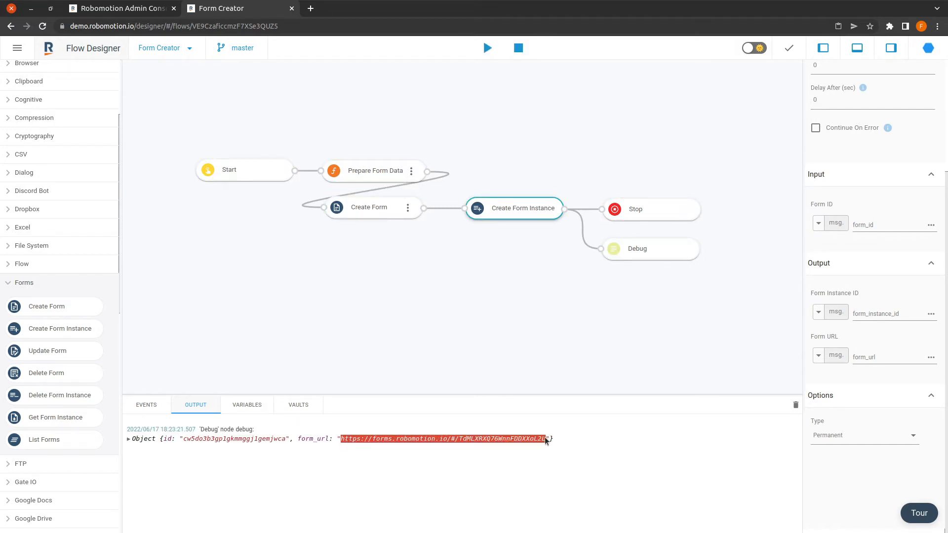
right_click(546, 439)
left_click(549, 444)
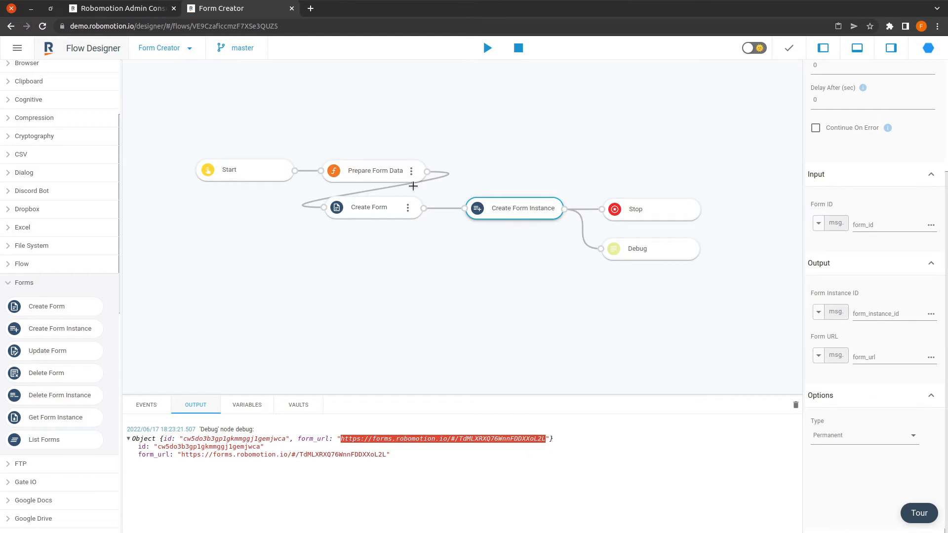
Step: Load the copied form URL in a new browser tab, then return to the Flow Designer tab
left_click(311, 9)
right_click(314, 29)
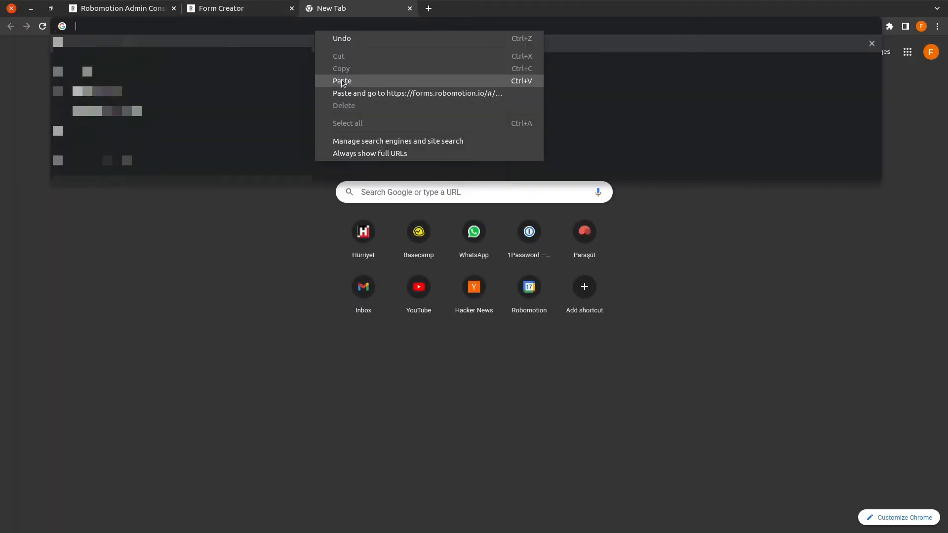
left_click(342, 81)
key("Return")
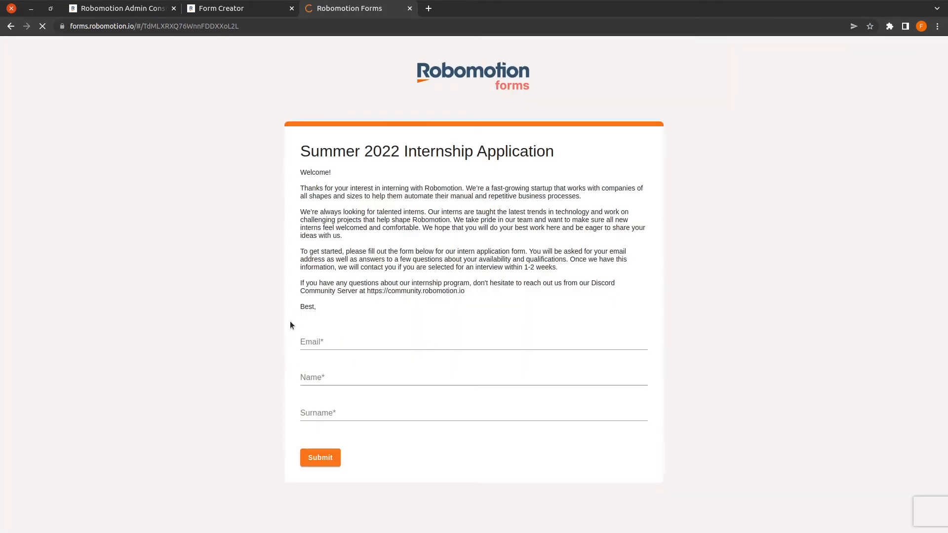
left_click(254, 13)
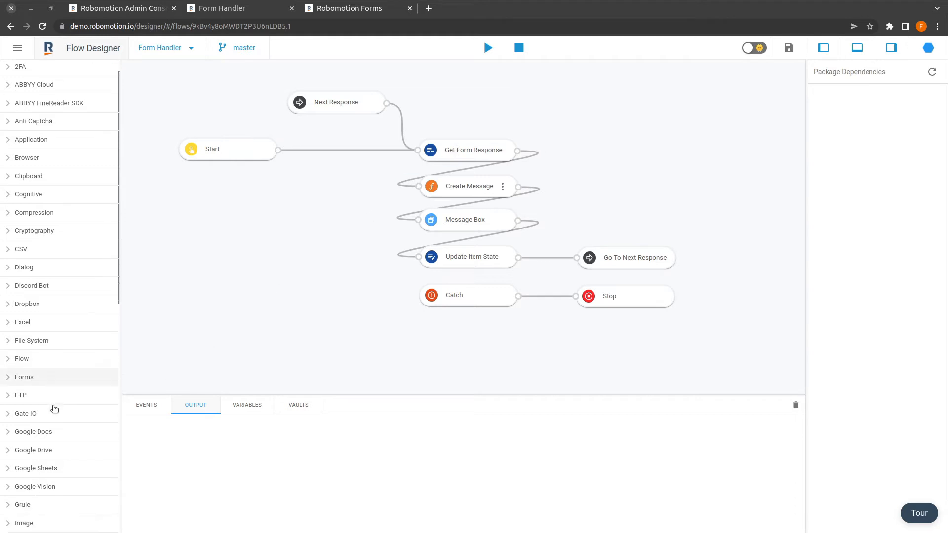
Step: Place a Queue Get Next Item node on the canvas and delete it again
scroll(59, 393, "down", 10)
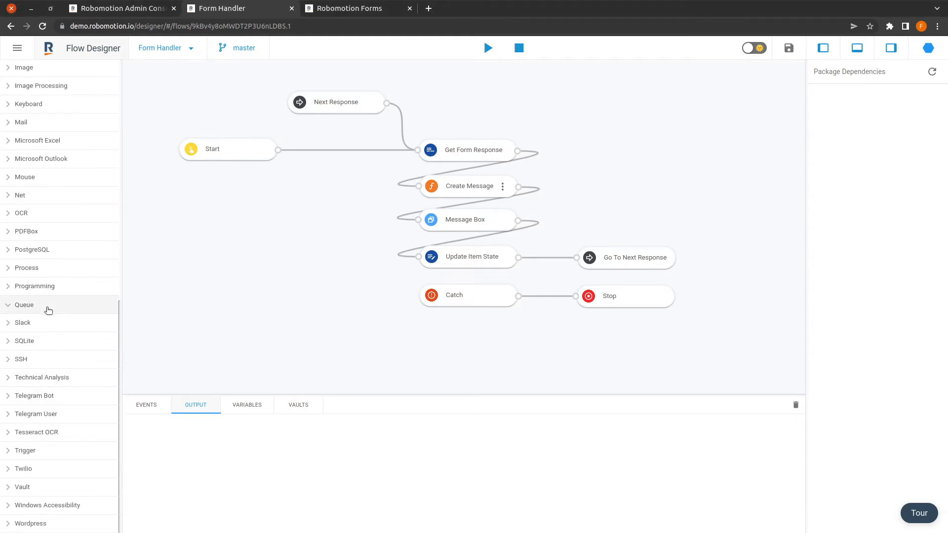
left_click(47, 307)
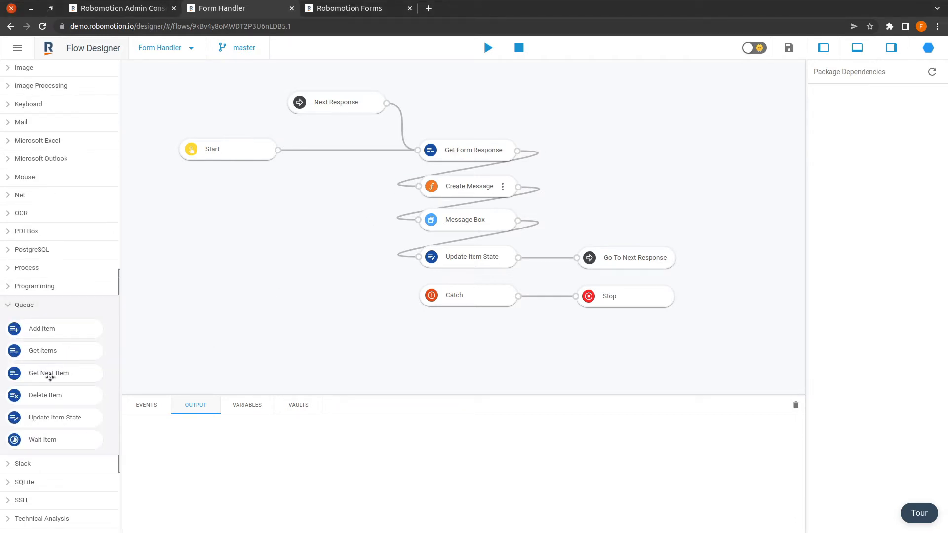
left_click_drag(50, 377, 554, 114)
key("Delete")
Step: Inspect Get Form Response's Queue Name, confirming it reads the Summer Interns queue
left_click(482, 150)
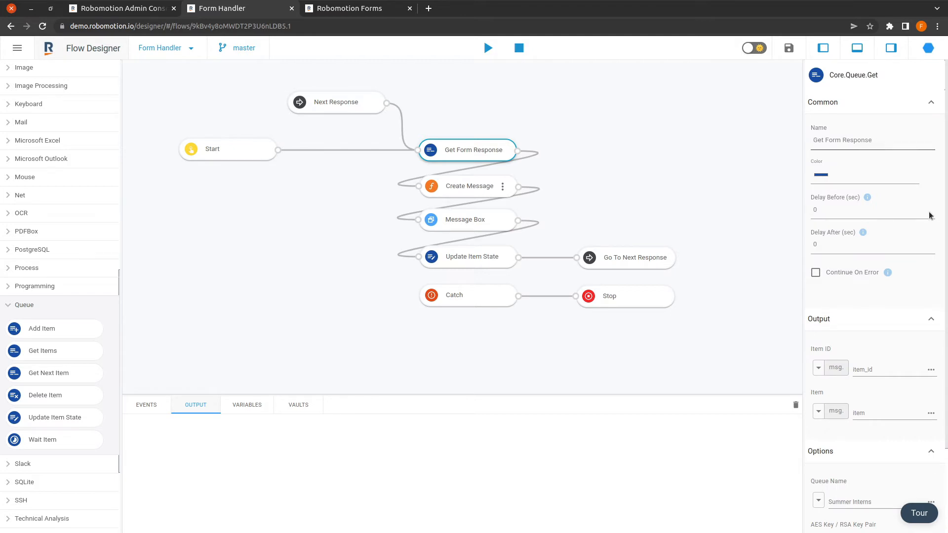
scroll(883, 313, "down", 2)
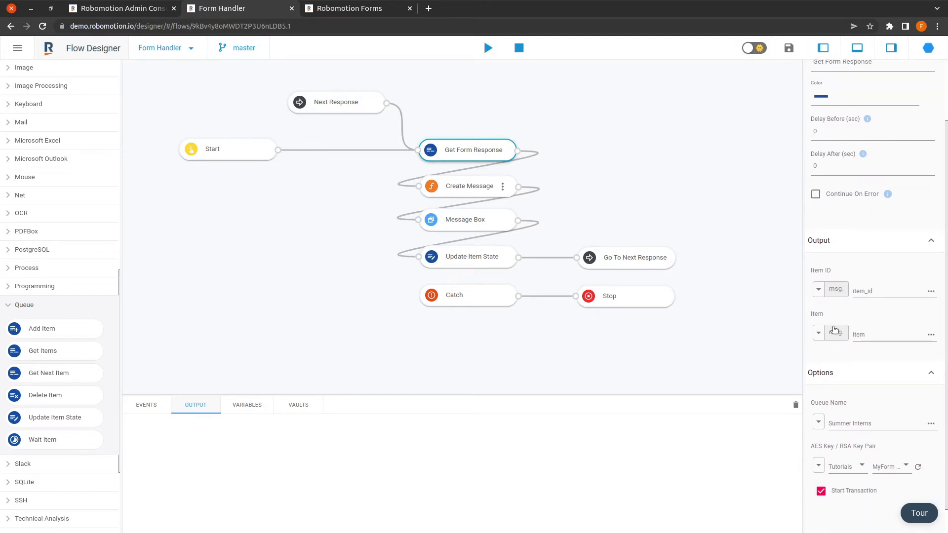
scroll(839, 346, "down", 1)
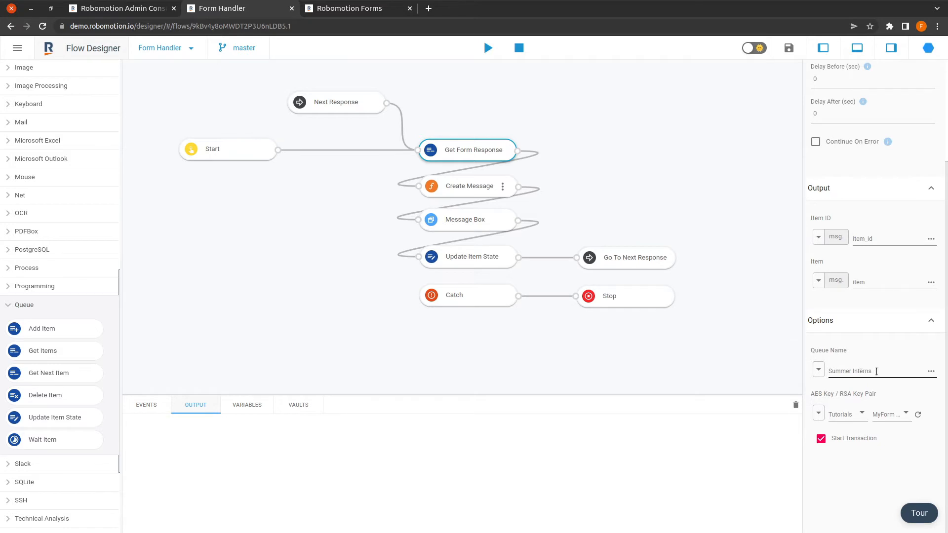
left_click_drag(876, 371, 827, 371)
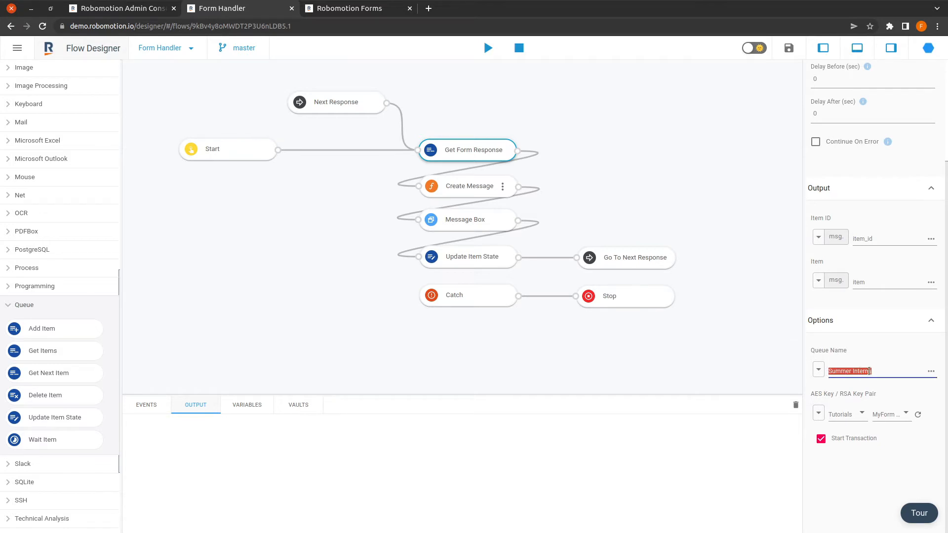
left_click(889, 371)
left_click(239, 149)
left_click(452, 150)
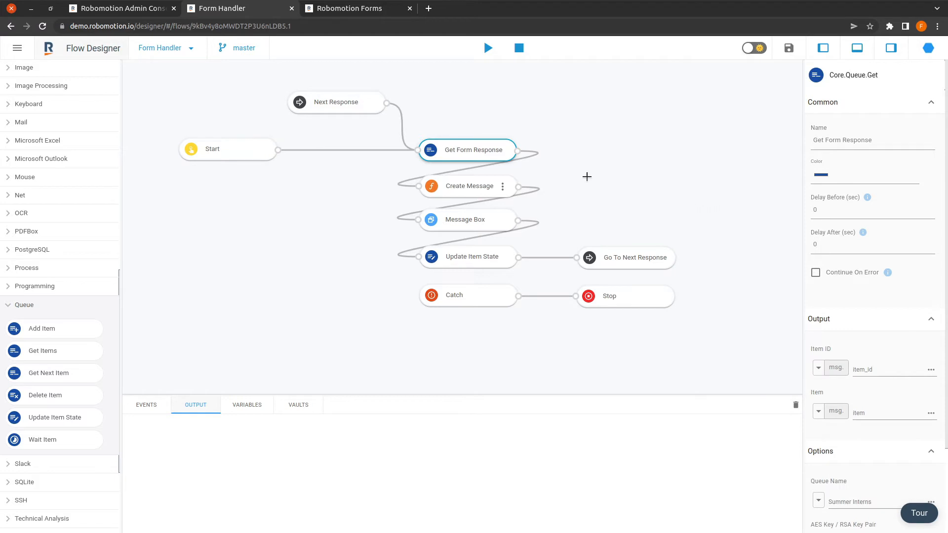
left_click(487, 176)
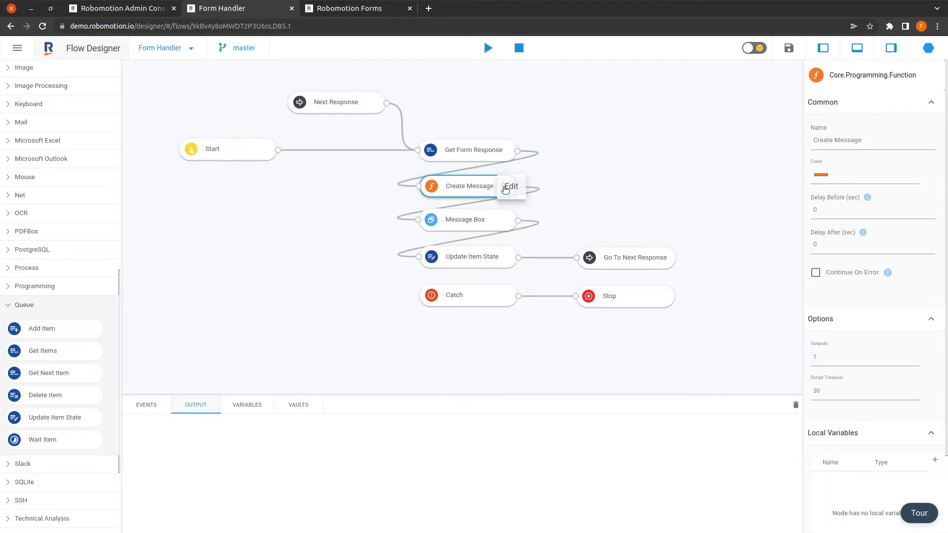
left_click(505, 187)
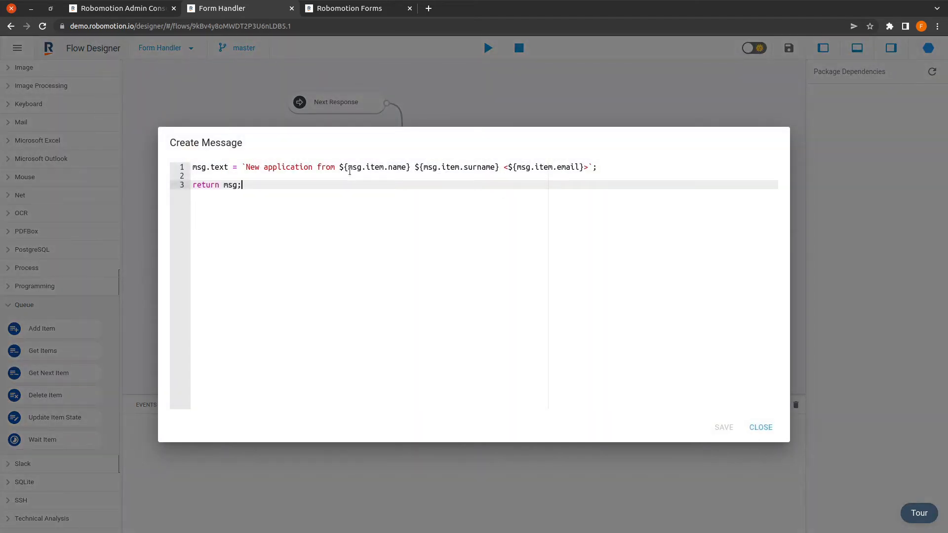
left_click_drag(348, 169, 384, 169)
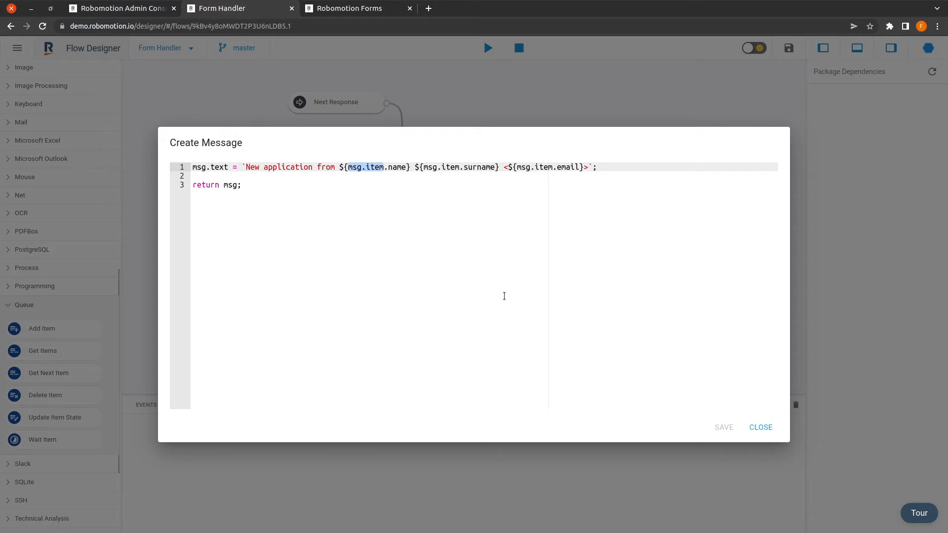
left_click(366, 9)
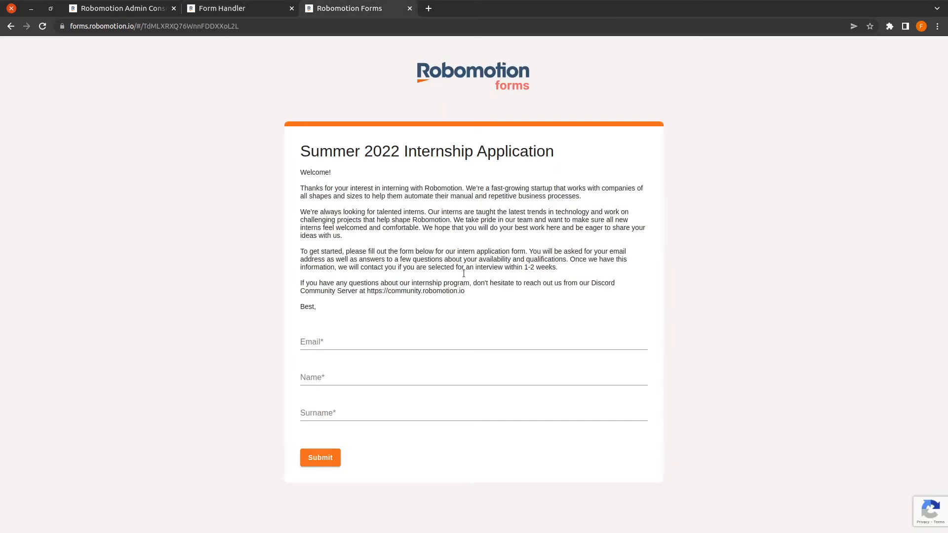
left_click(317, 376)
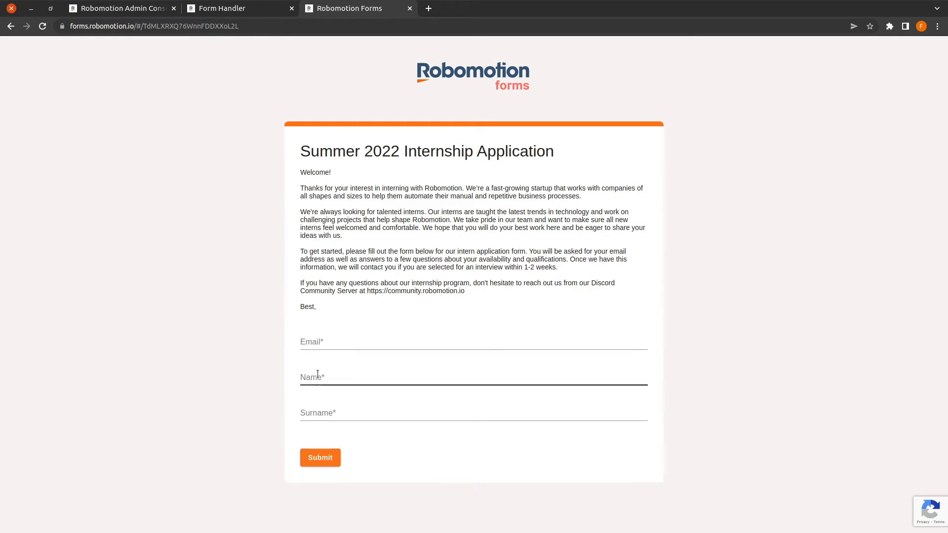
left_click(329, 412)
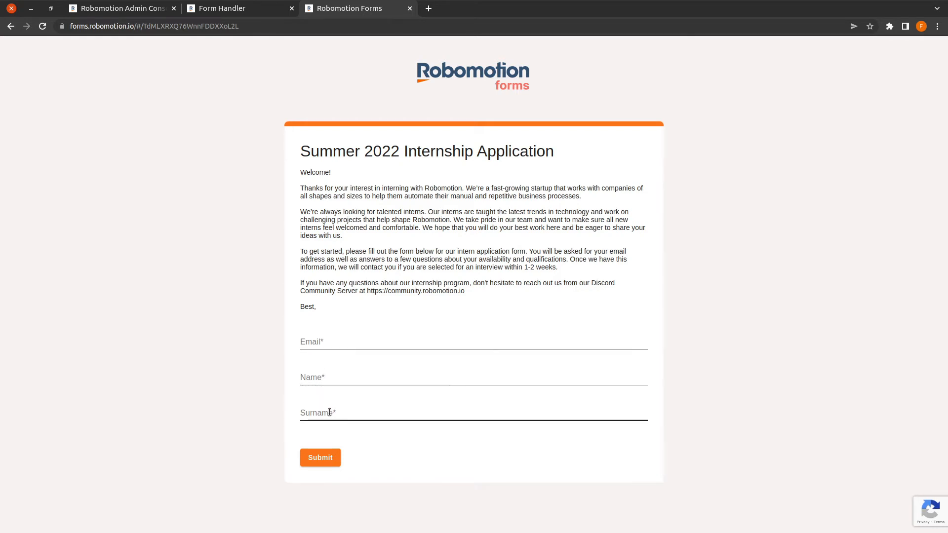
left_click(240, 8)
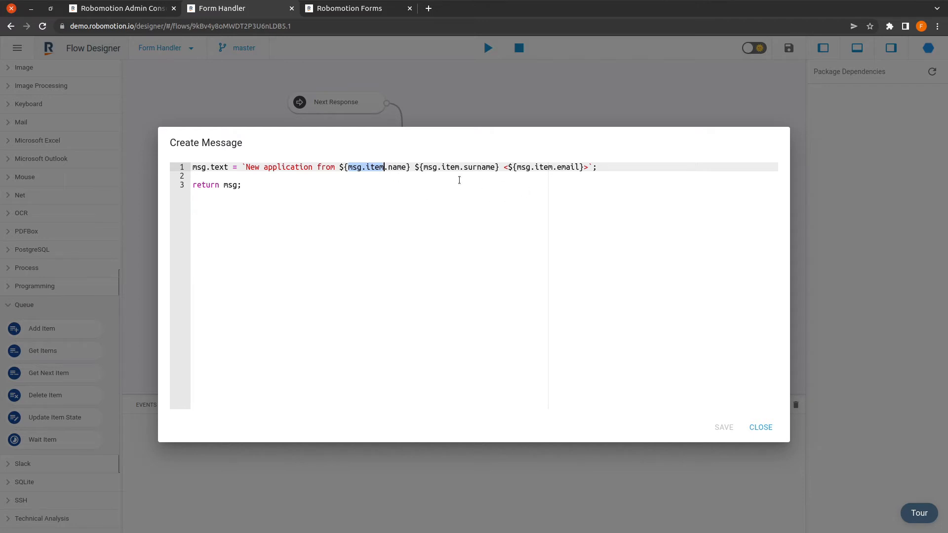
left_click_drag(618, 167, 242, 163)
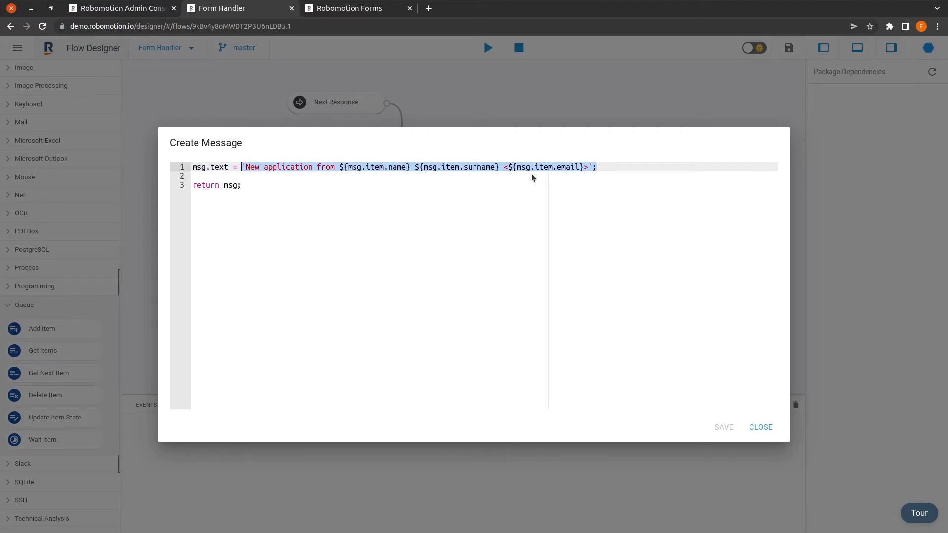
left_click(368, 176)
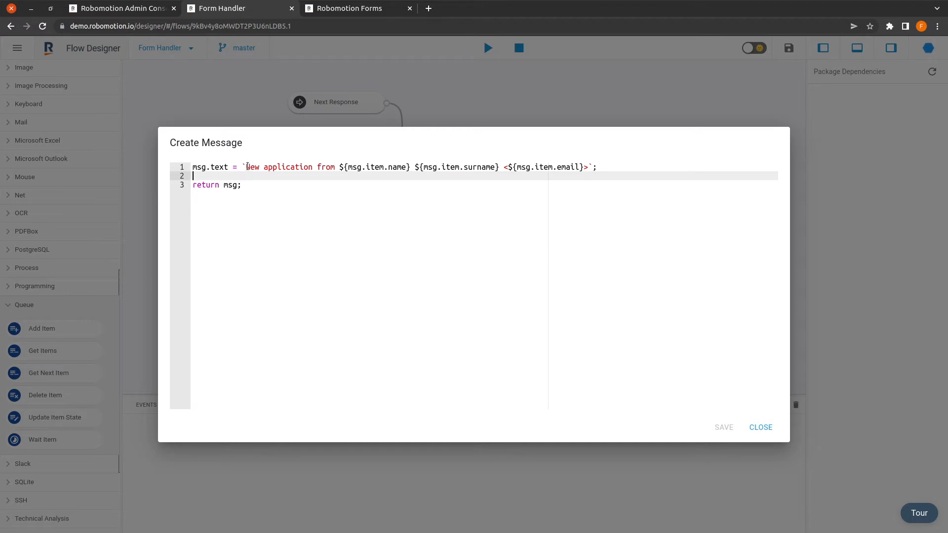
left_click_drag(243, 167, 598, 167)
left_click(480, 176)
left_click(761, 428)
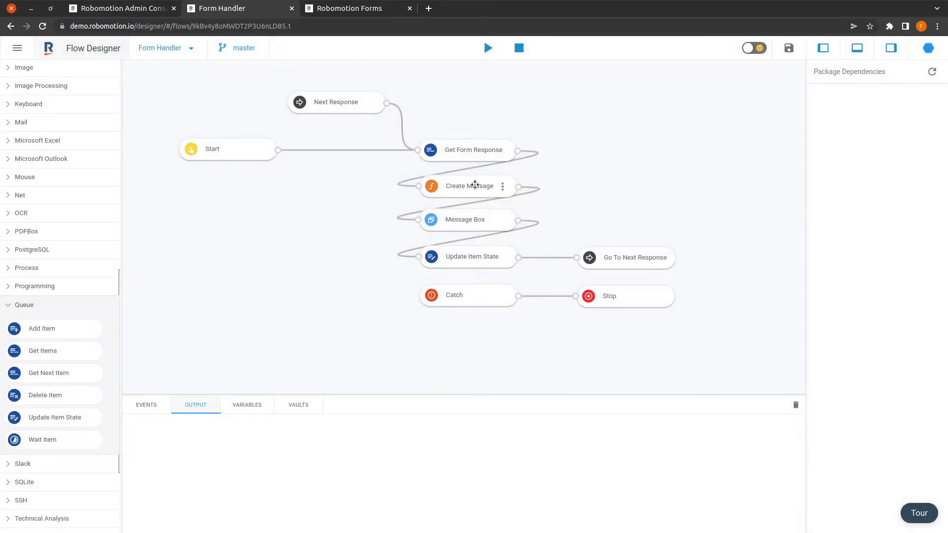
Step: Select the Message Box node and highlight its New Application title text
left_click(482, 218)
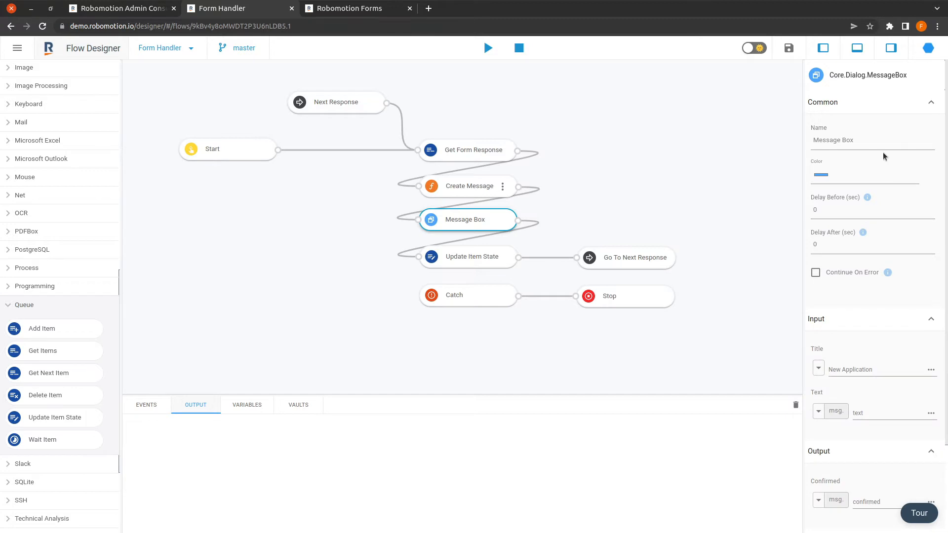
left_click_drag(883, 369, 826, 373)
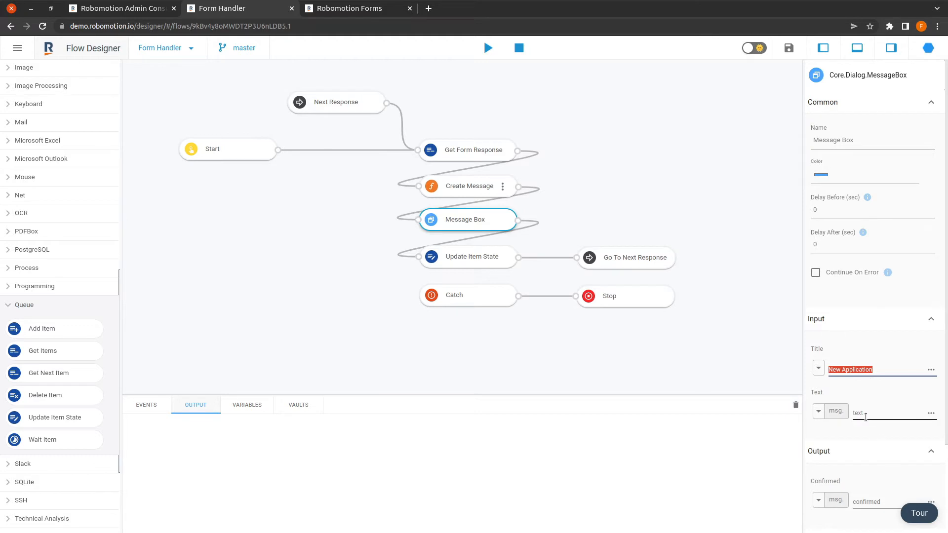
scroll(877, 422, "down", 2)
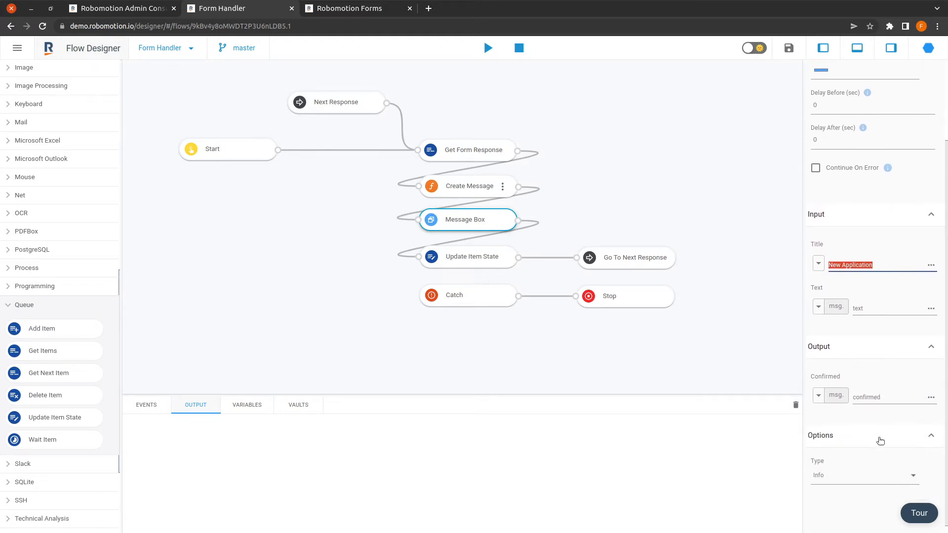
Step: Keep Update Item State's Status as Successful, then switch to the Admin Console queues overview
left_click(482, 255)
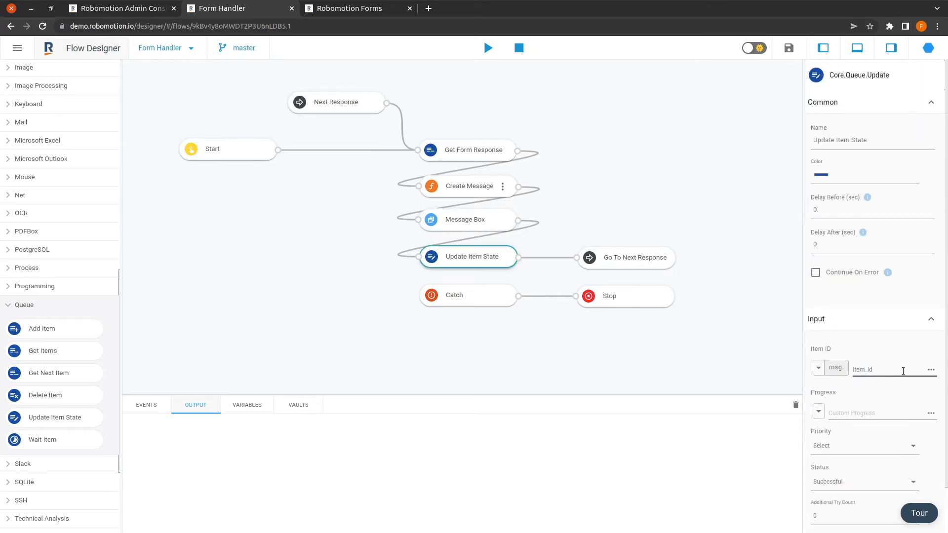
scroll(896, 378, "down", 3)
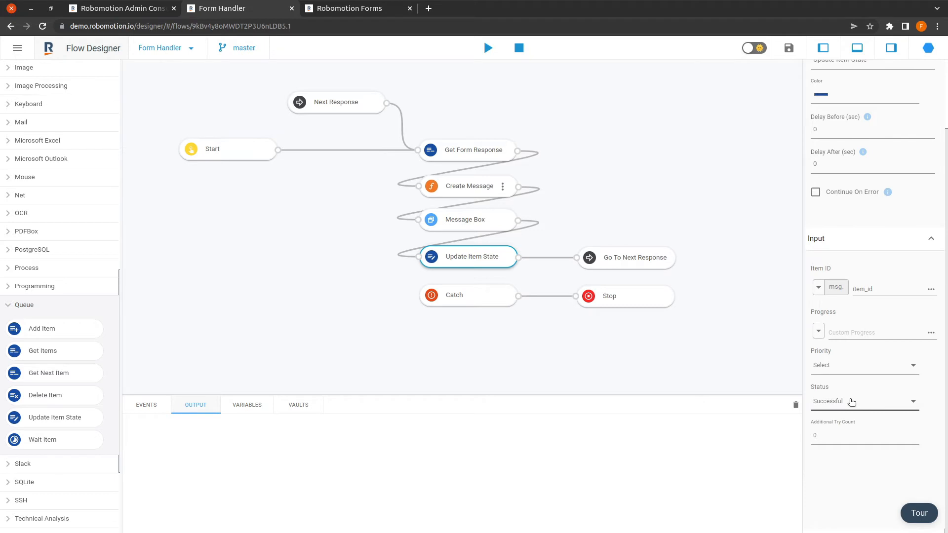
left_click(846, 407)
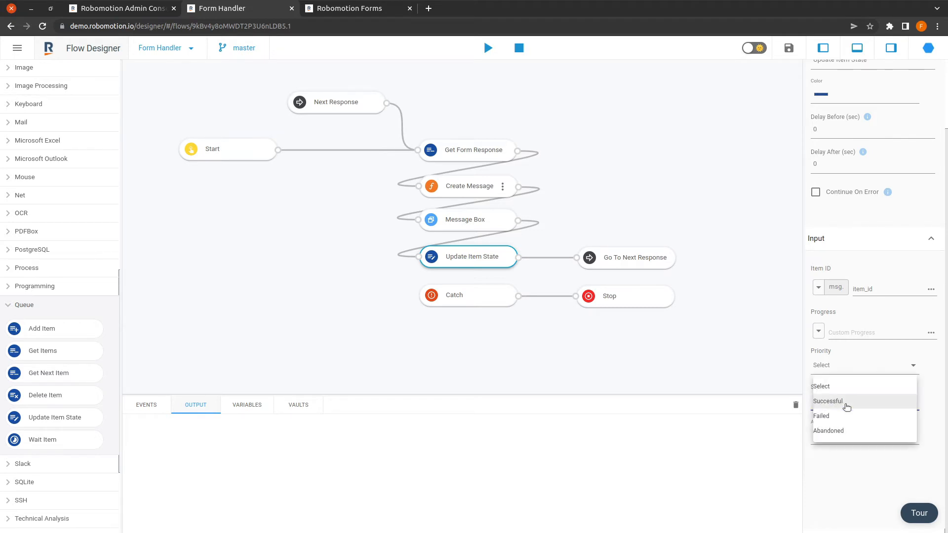
left_click(846, 402)
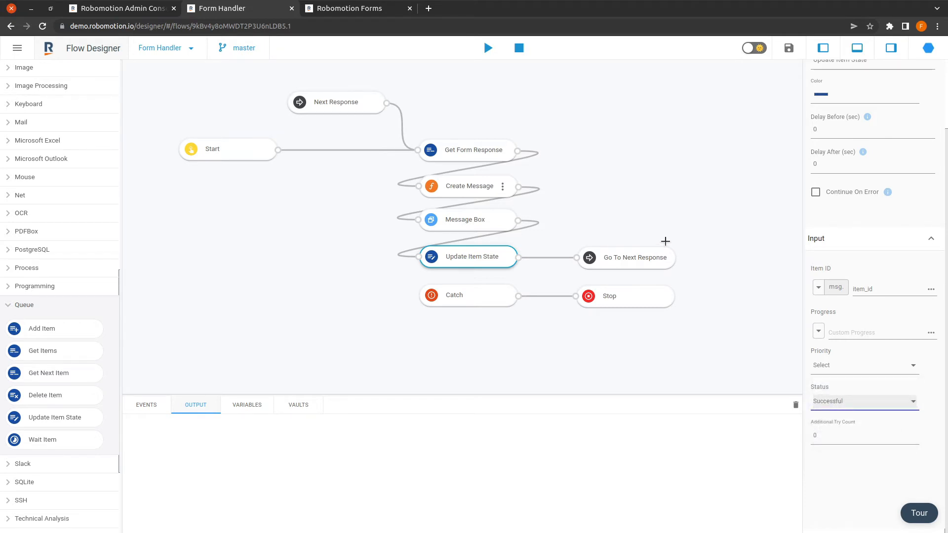
left_click(119, 13)
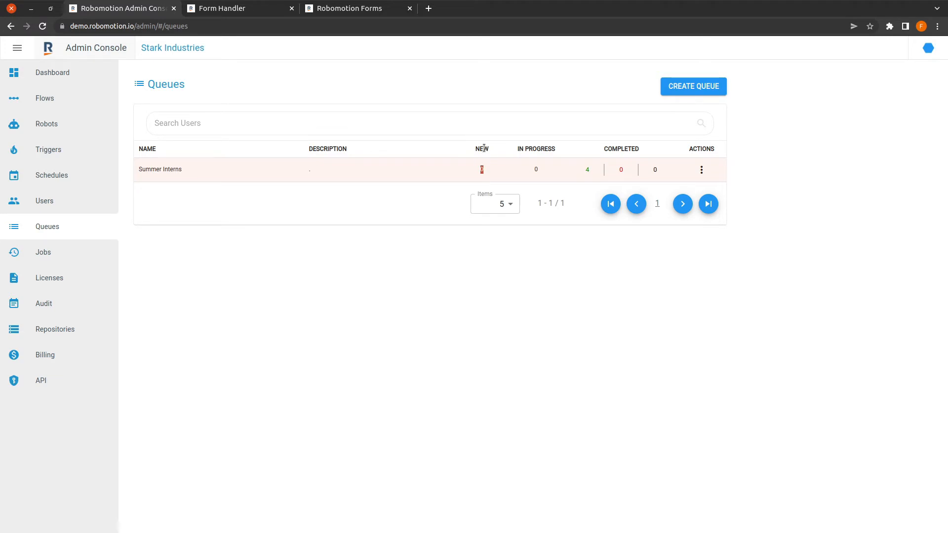
Step: Inspect the Get Form Response and Update Item State nodes against the Admin Console queue counts
left_click(481, 172)
left_click(262, 8)
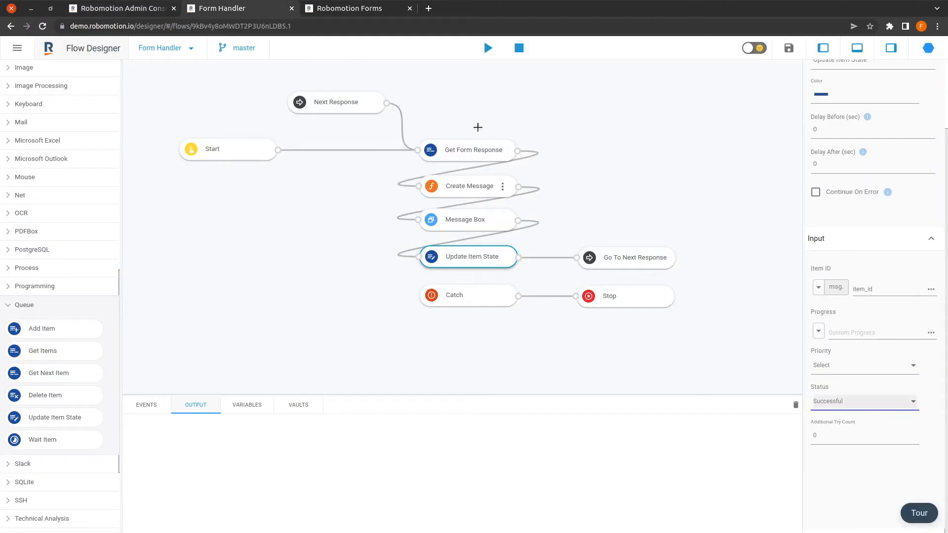
left_click(463, 156)
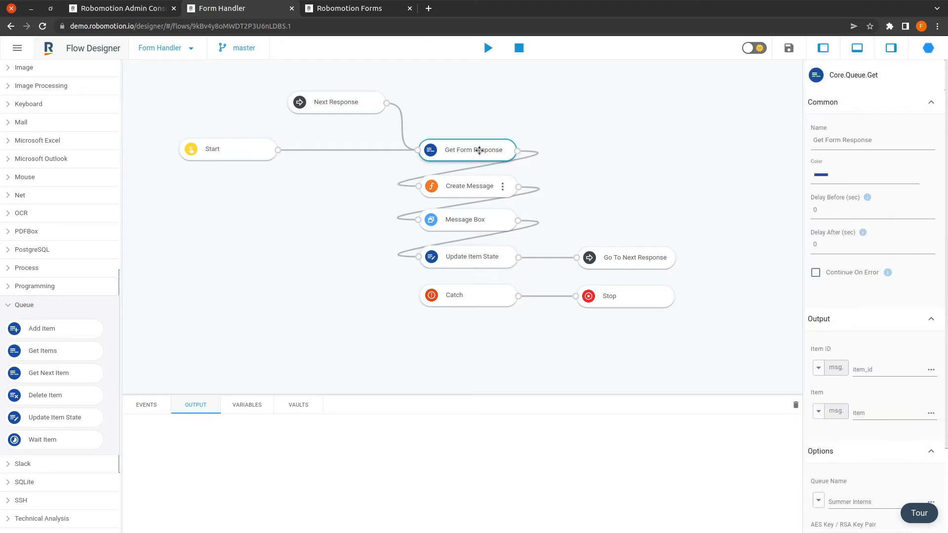
left_click(113, 11)
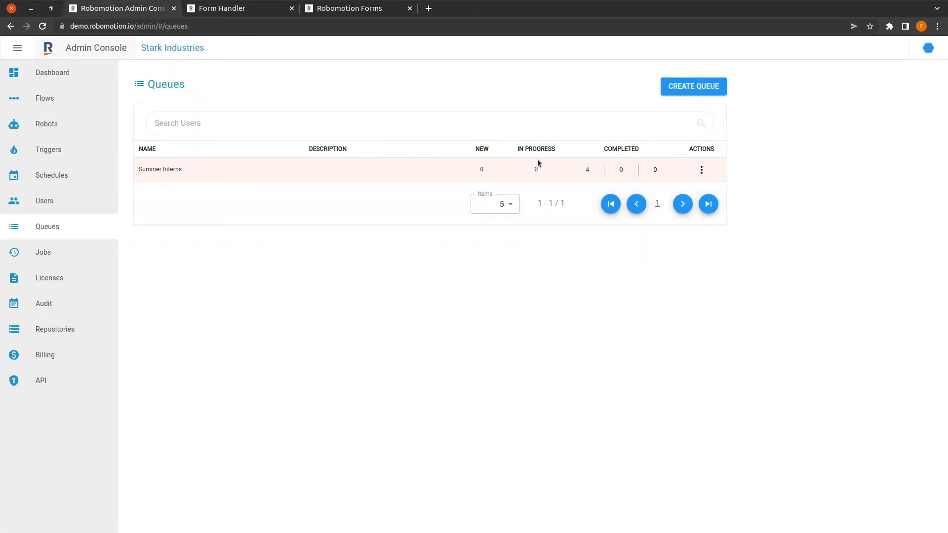
left_click(241, 13)
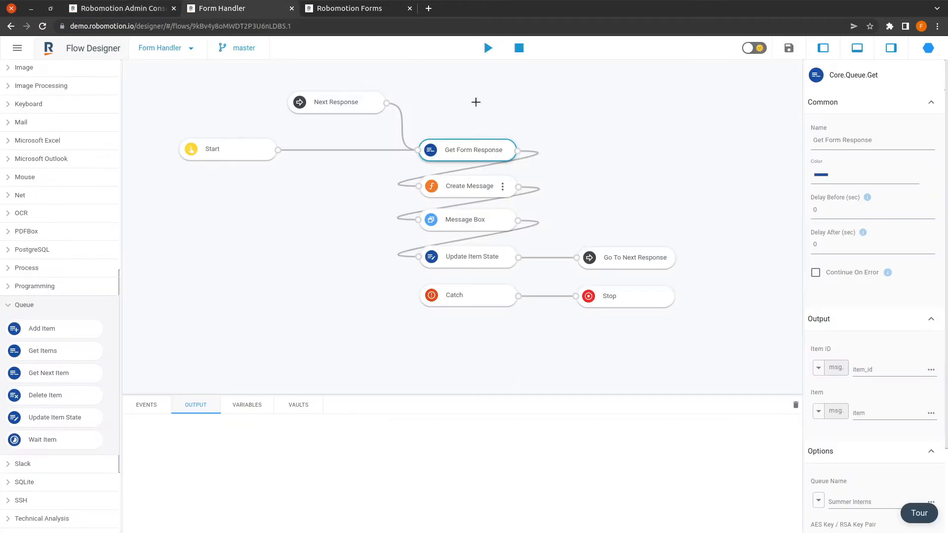
left_click(491, 252)
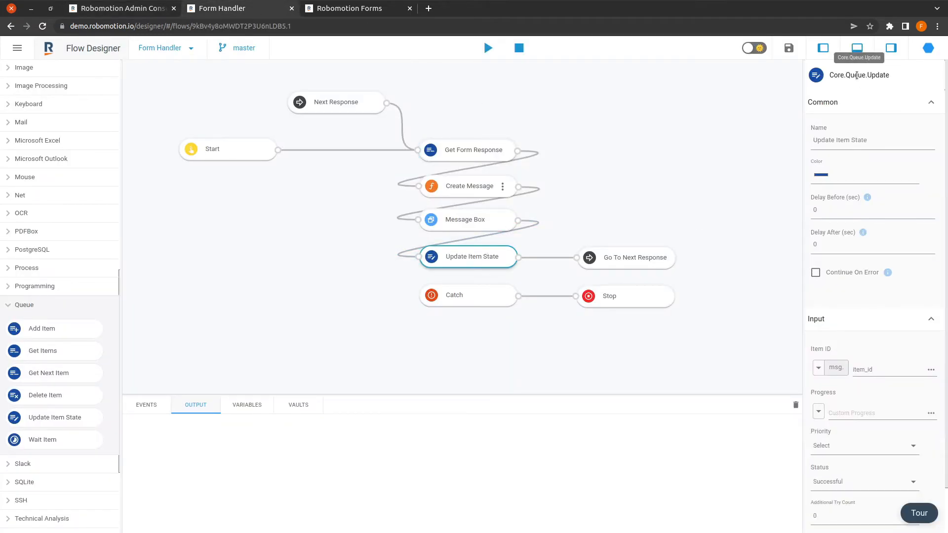
scroll(867, 395, "down", 2)
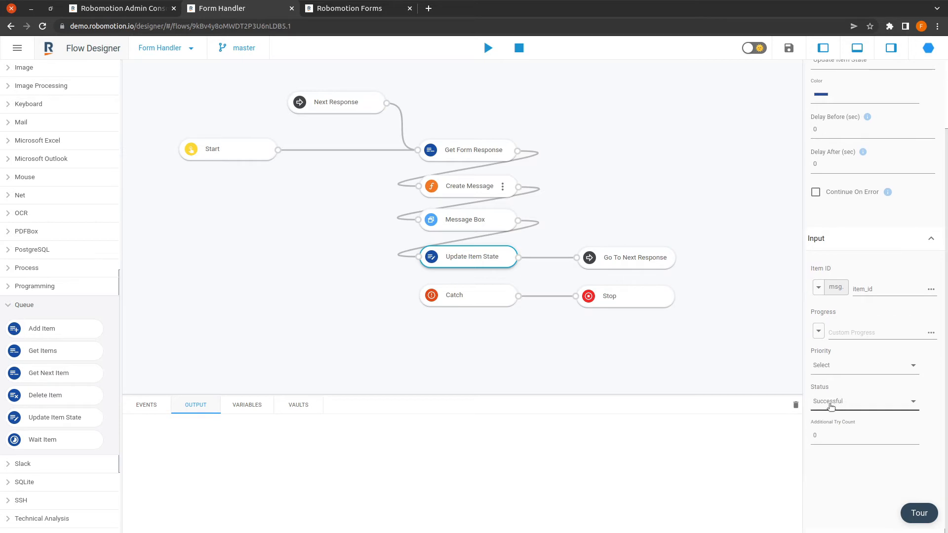
Step: Recheck queue counts, then inspect Go To Next Response, Next Response and Get Form Response nodes
left_click(147, 8)
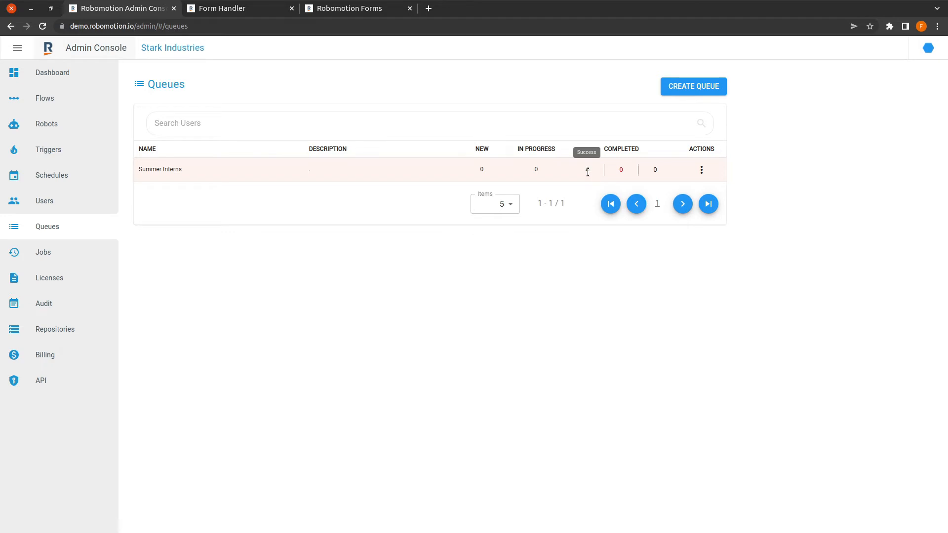
left_click(252, 9)
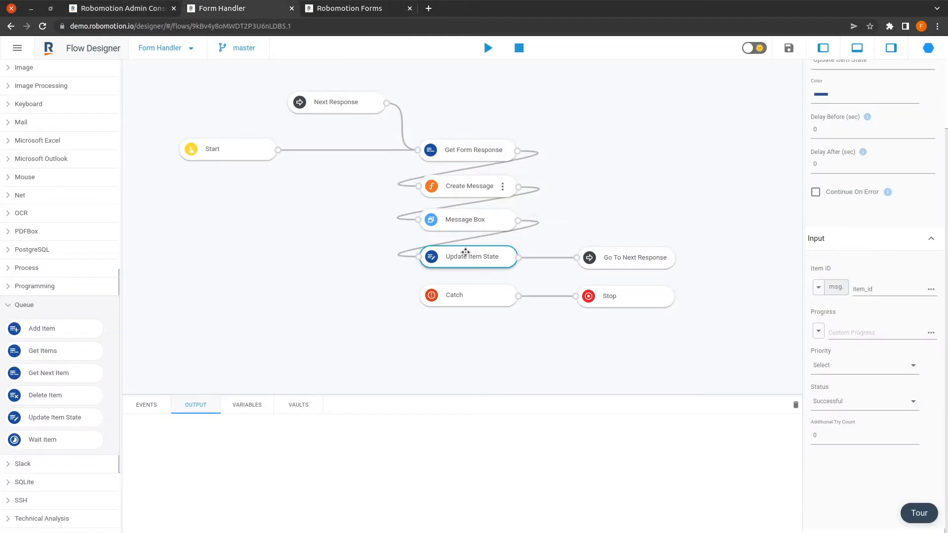
left_click(636, 259)
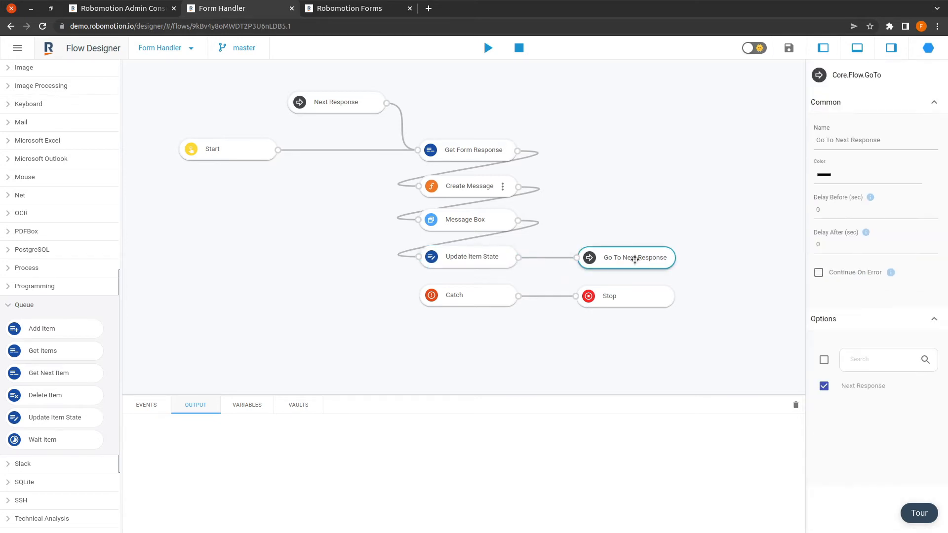
left_click(339, 101)
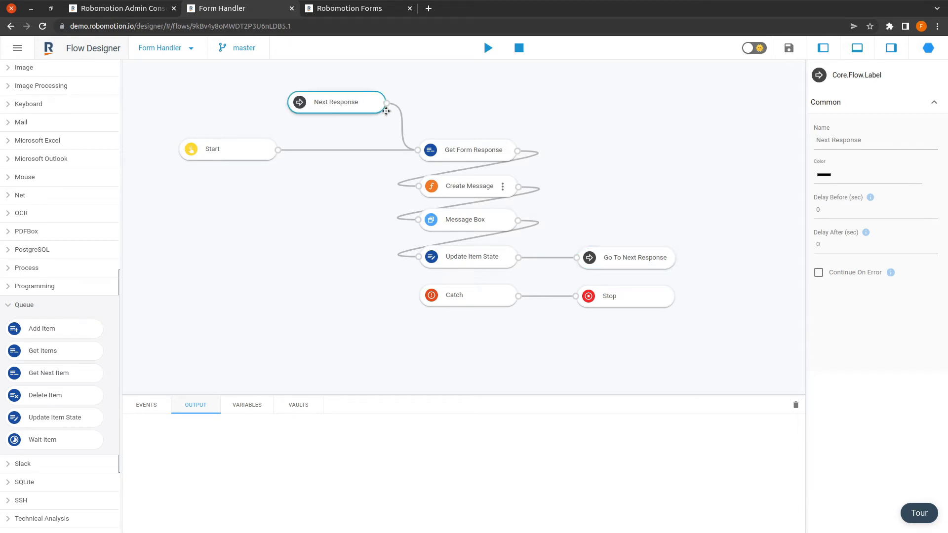
left_click(444, 153)
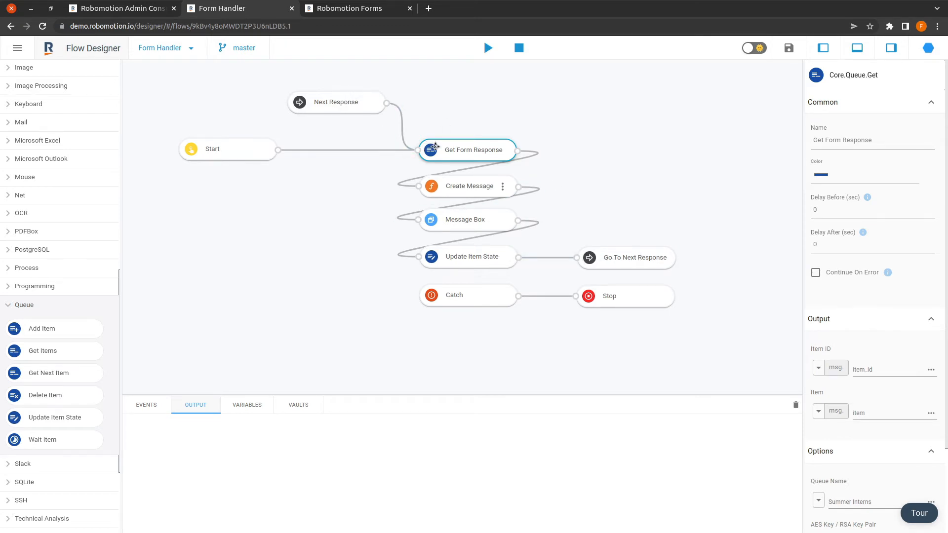
Step: View the Create Message function's script and close it without changes
left_click(471, 187)
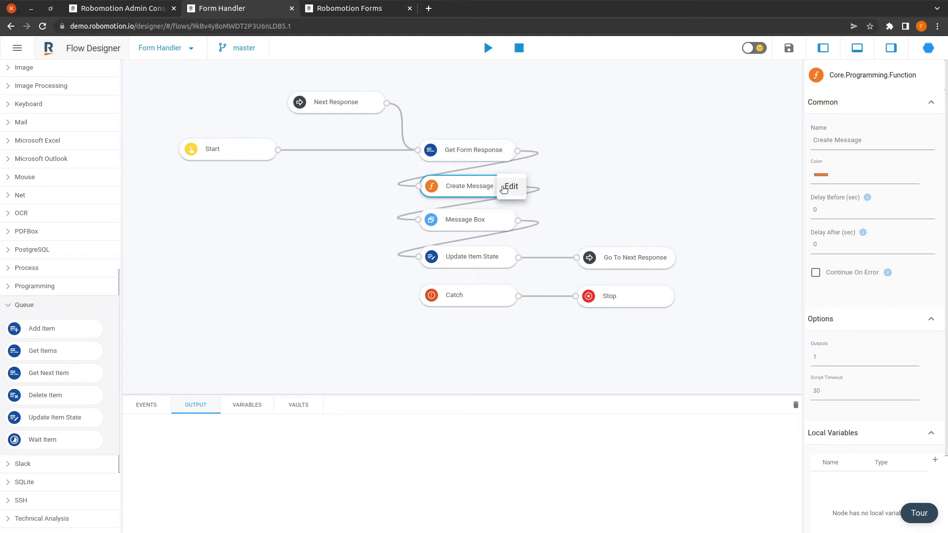
double_click(501, 186)
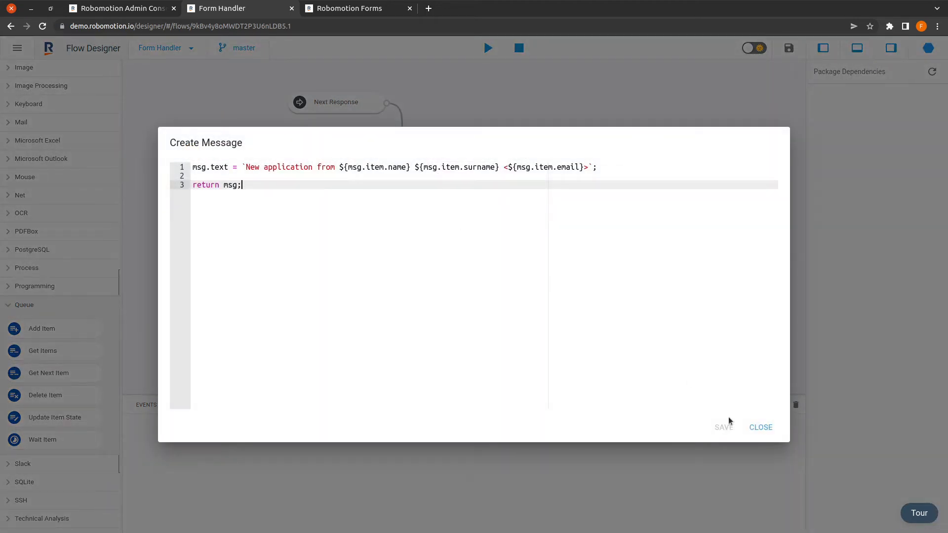
left_click(758, 426)
Step: Inspect the Catch, Stop, Get Form Response and Update Item State node settings
left_click(480, 295)
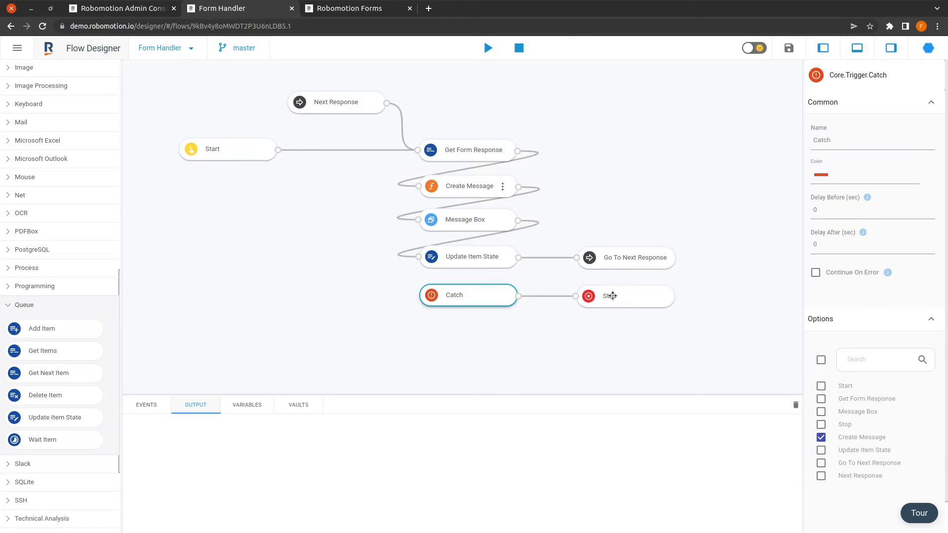
left_click(612, 295)
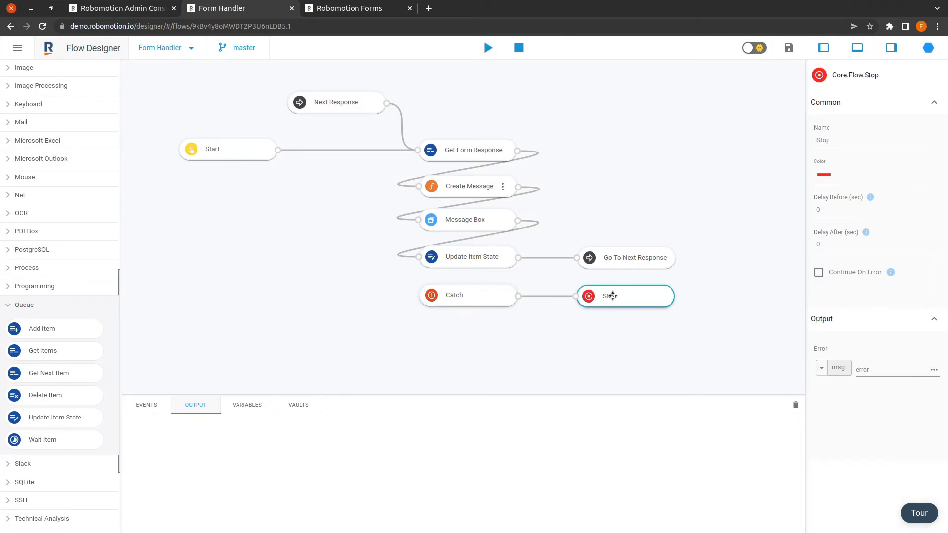
left_click(483, 144)
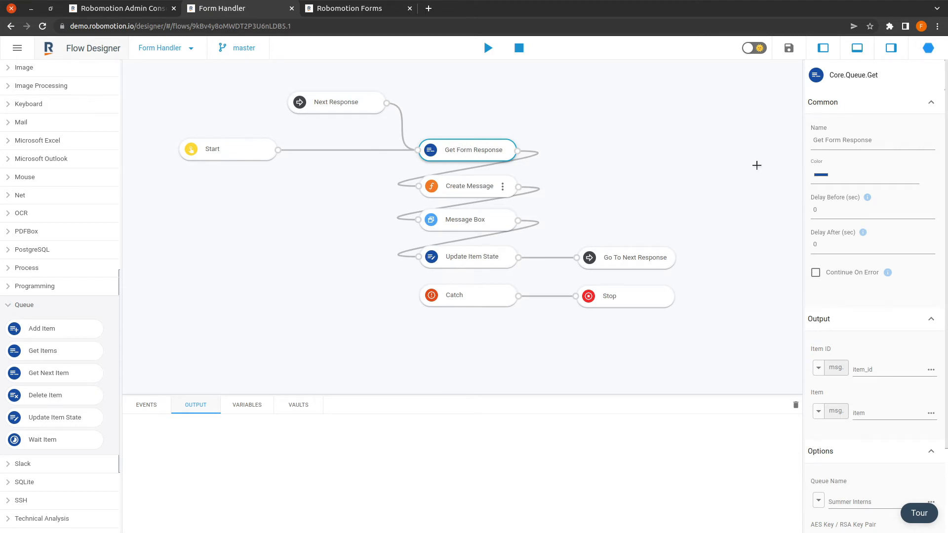
left_click(476, 259)
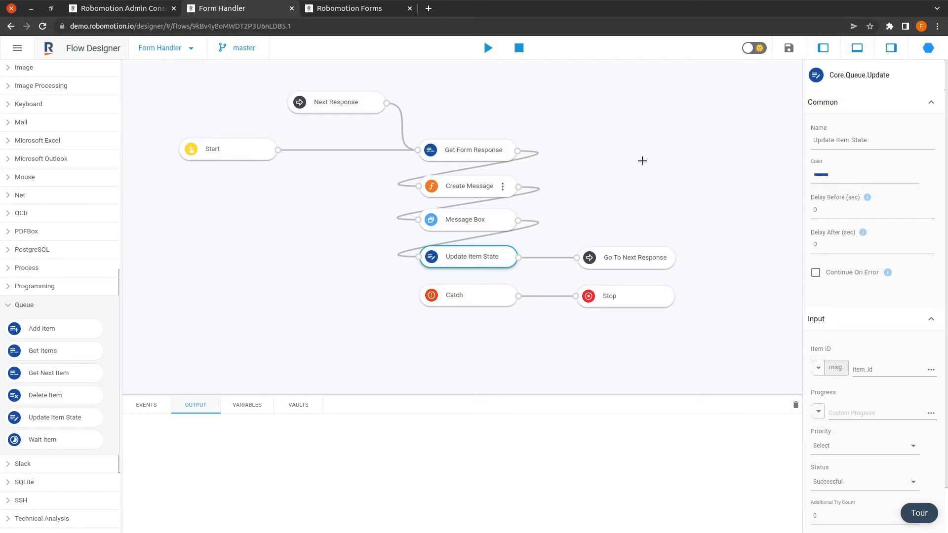
left_click(132, 10)
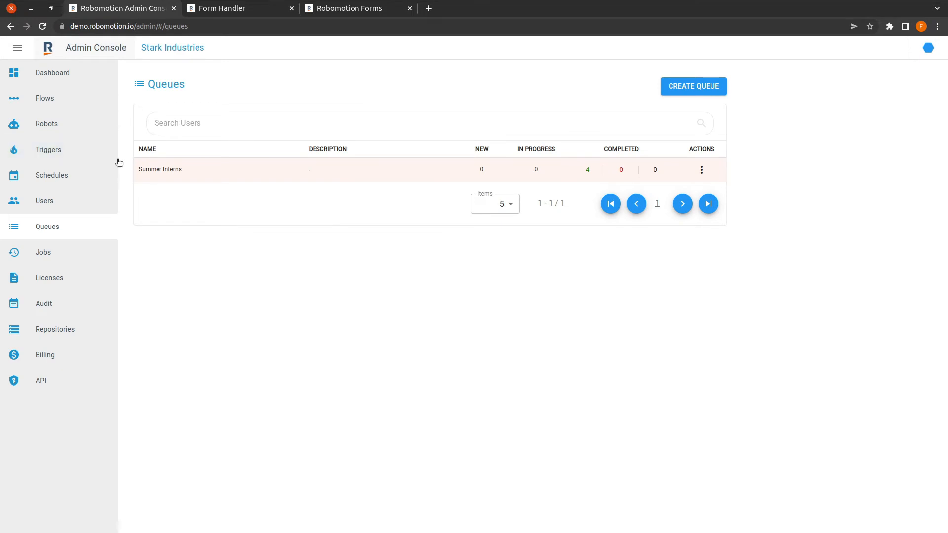
Step: Open the Triggers page listing the Summer Interns Form Handler trigger
left_click(64, 154)
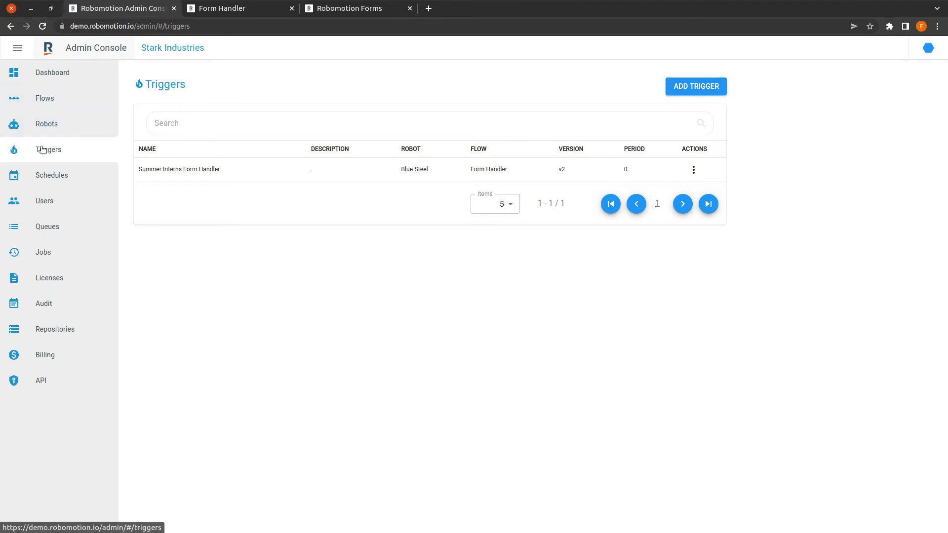
Step: Start a new Queue trigger firing on Insert events for the Summer Interns queue
left_click(707, 90)
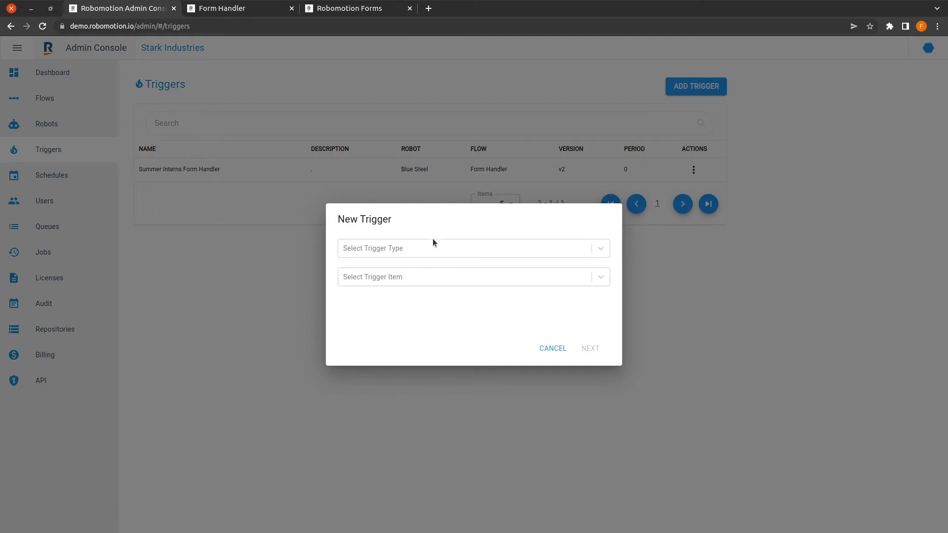
left_click(604, 248)
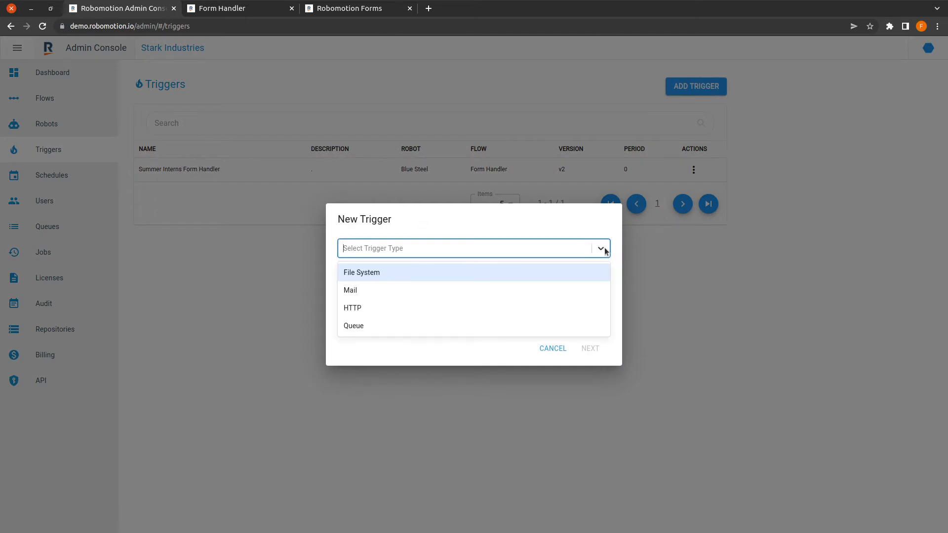
left_click(385, 324)
left_click(386, 284)
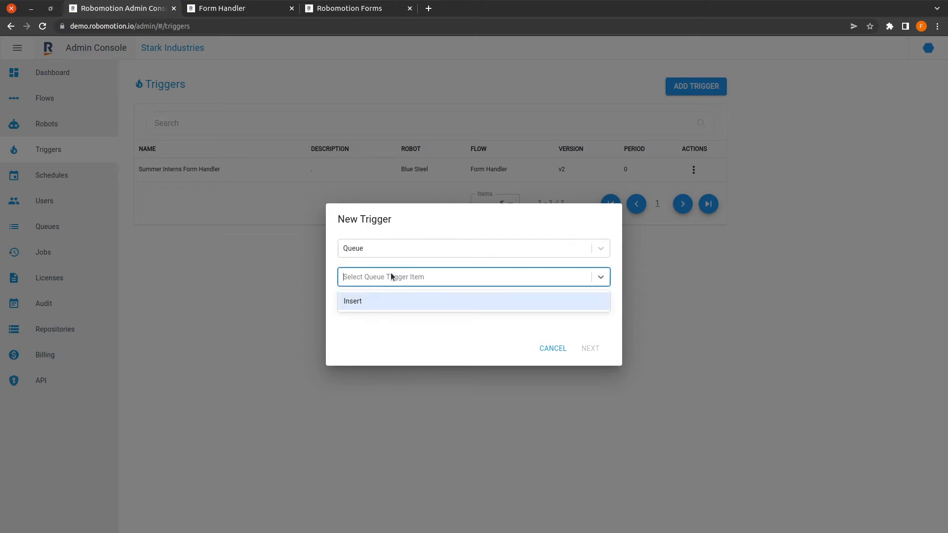
left_click(368, 303)
left_click(375, 301)
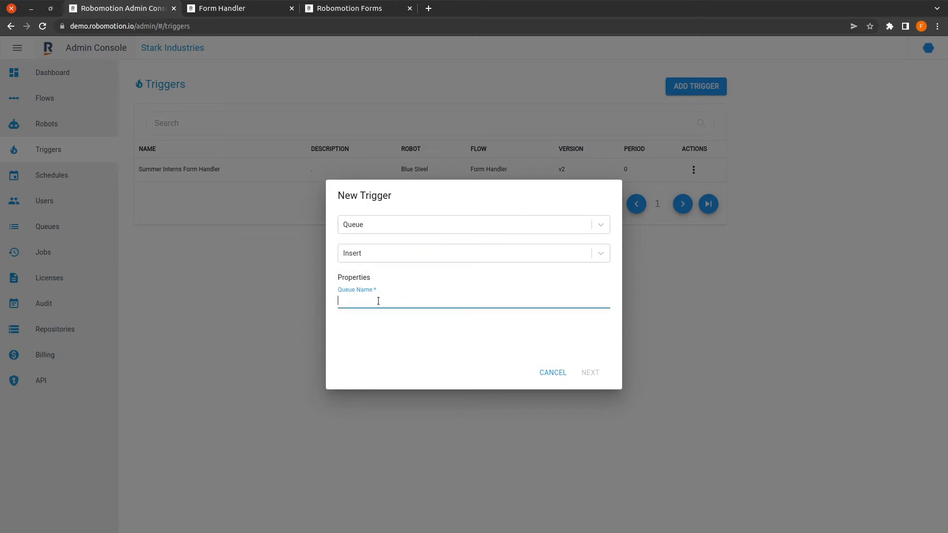
type("Summer Interns")
left_click(590, 373)
Step: Name the trigger 'Summer Interns Form Handler 2' and select the Form Handler flow
left_click(385, 212)
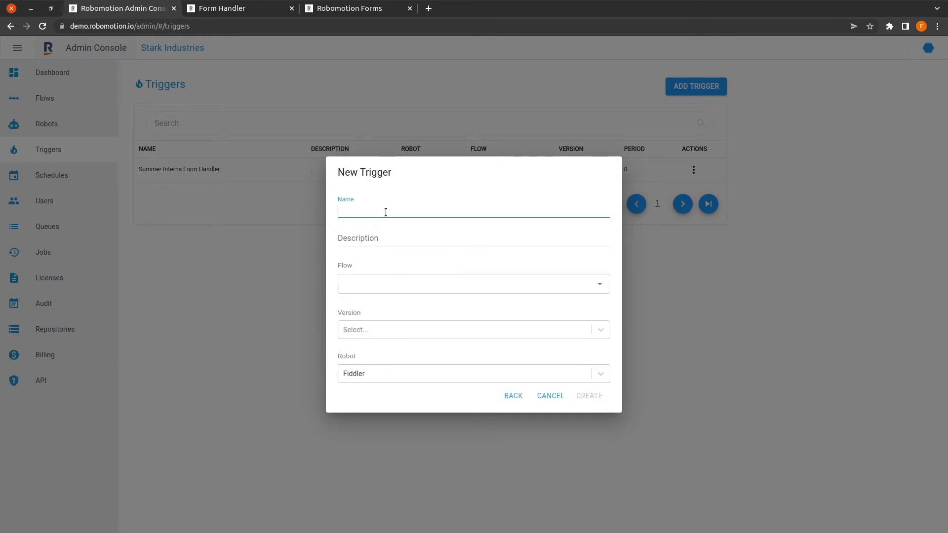
type("Summer Interns Form Handler 2")
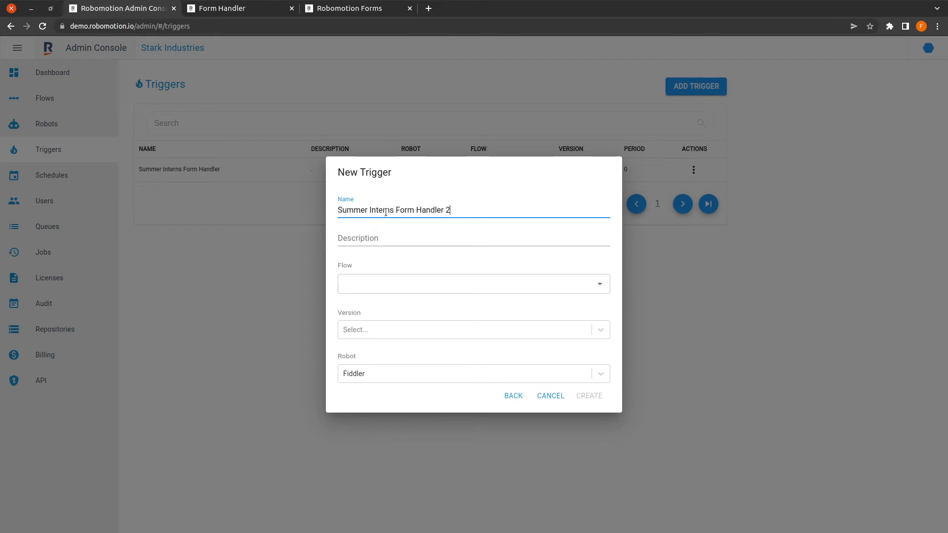
key("Tab")
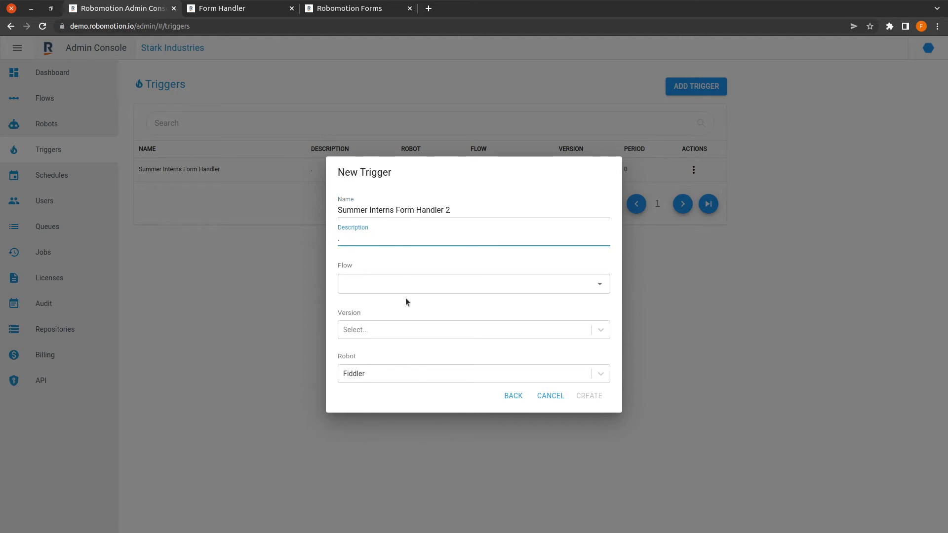
left_click(422, 279)
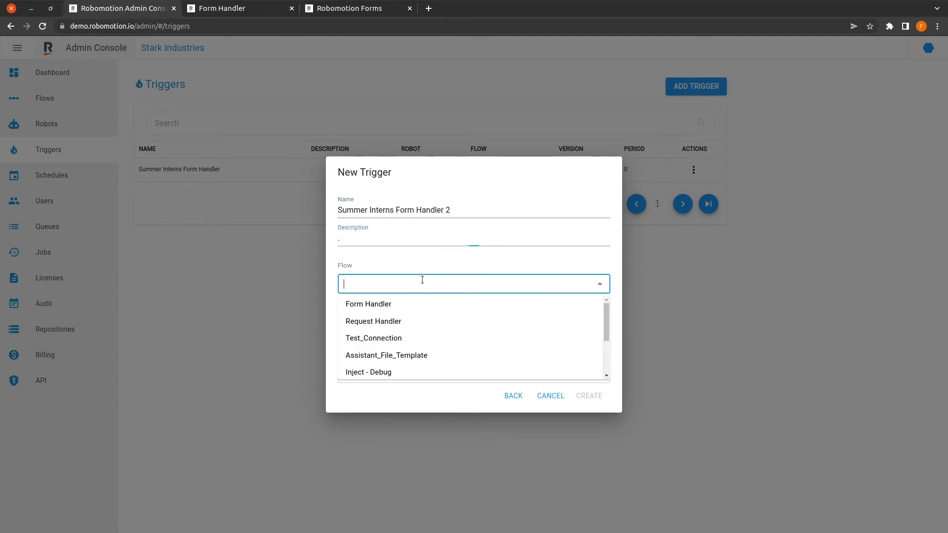
left_click(393, 305)
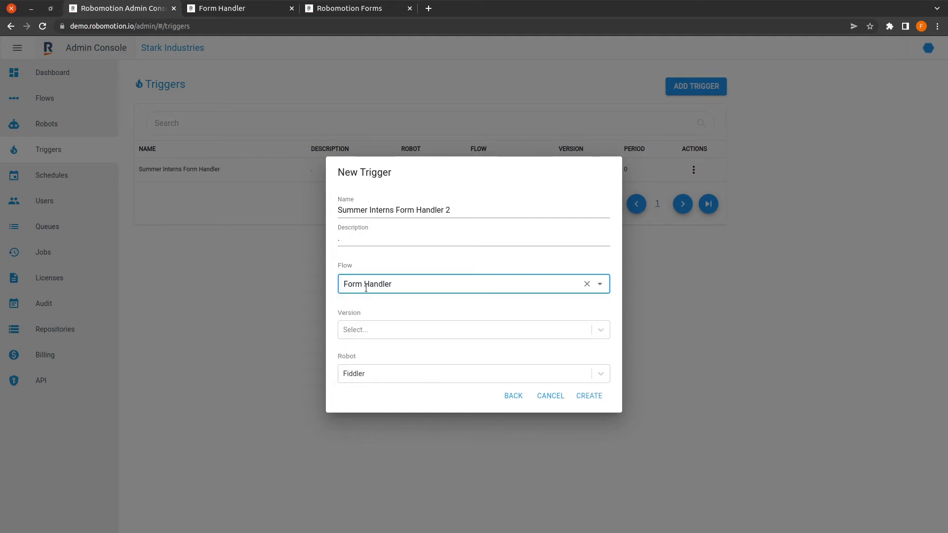
left_click(265, 10)
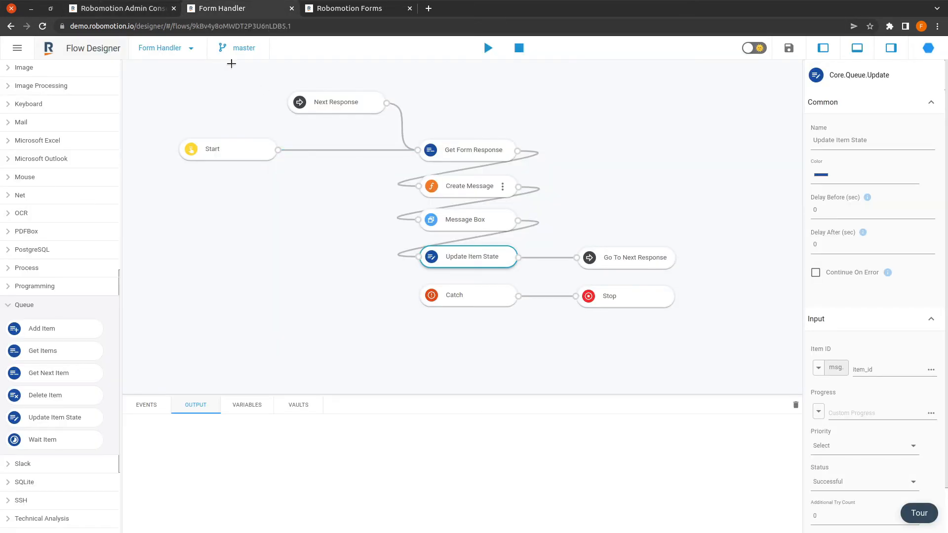
left_click(246, 50)
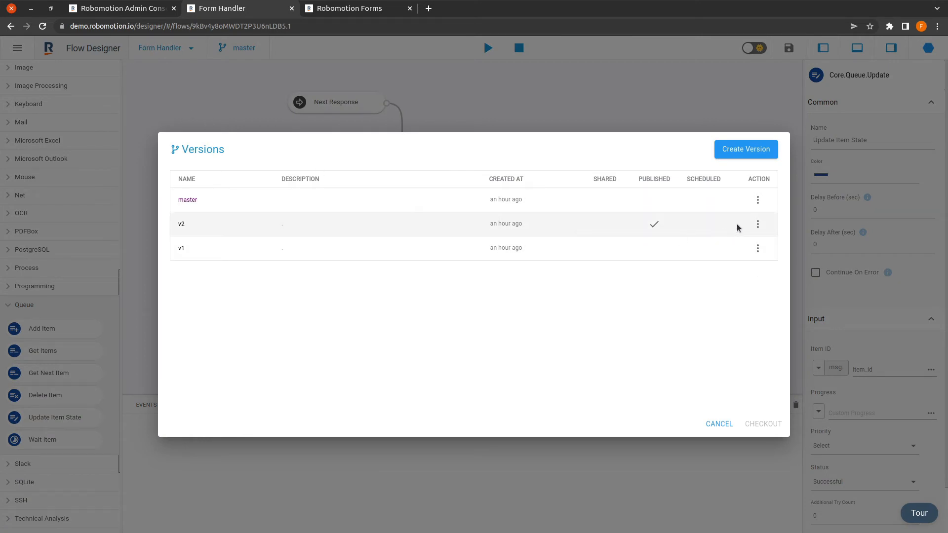
left_click(721, 423)
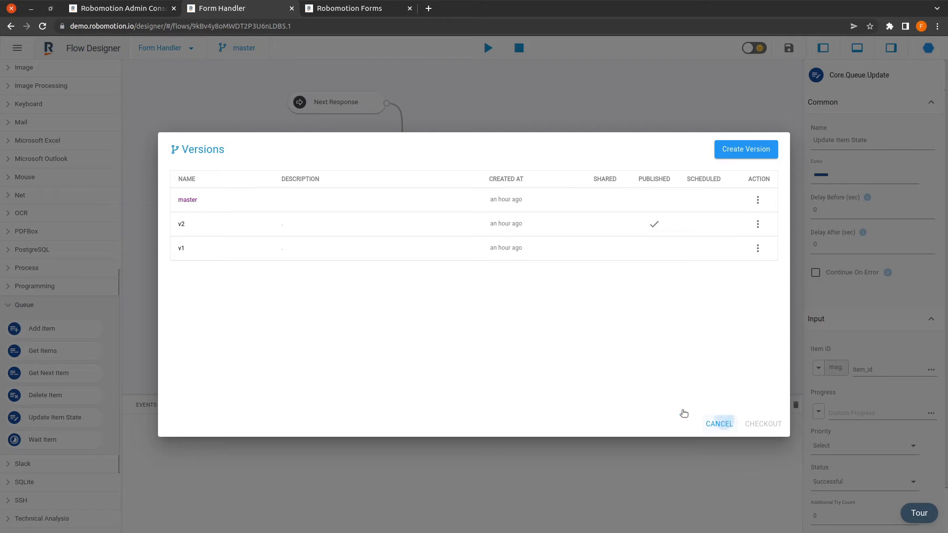
left_click(152, 12)
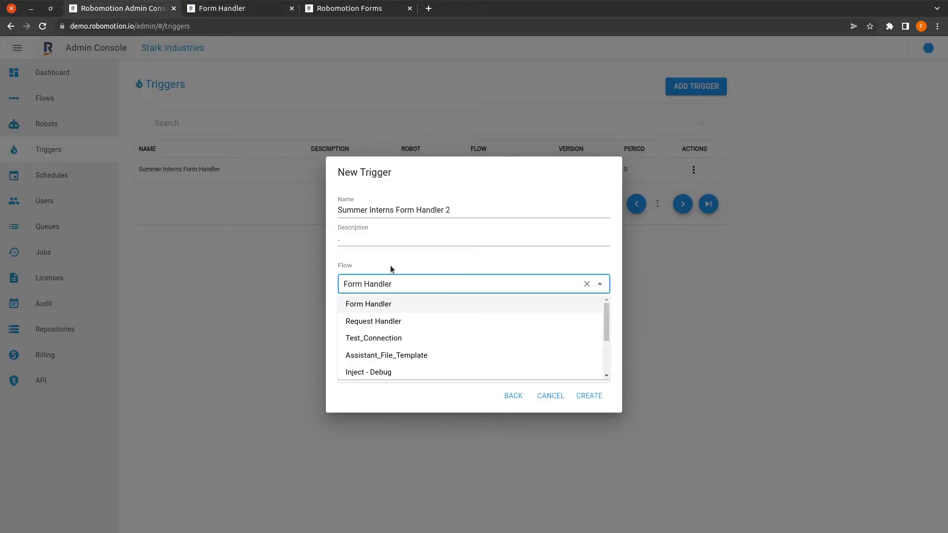
Step: Set flow version v2 with robot Fiddler, then cancel the new trigger without saving
left_click(408, 280)
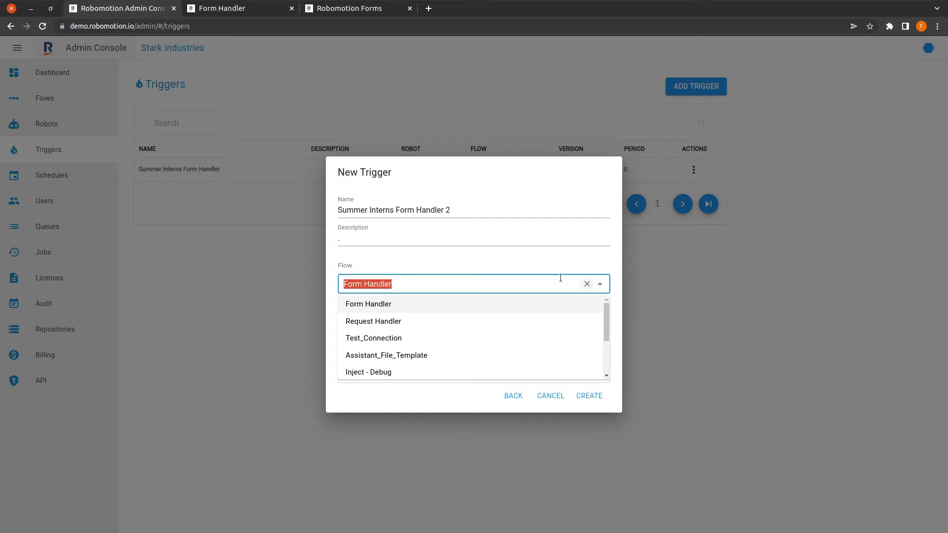
left_click(449, 268)
left_click(385, 328)
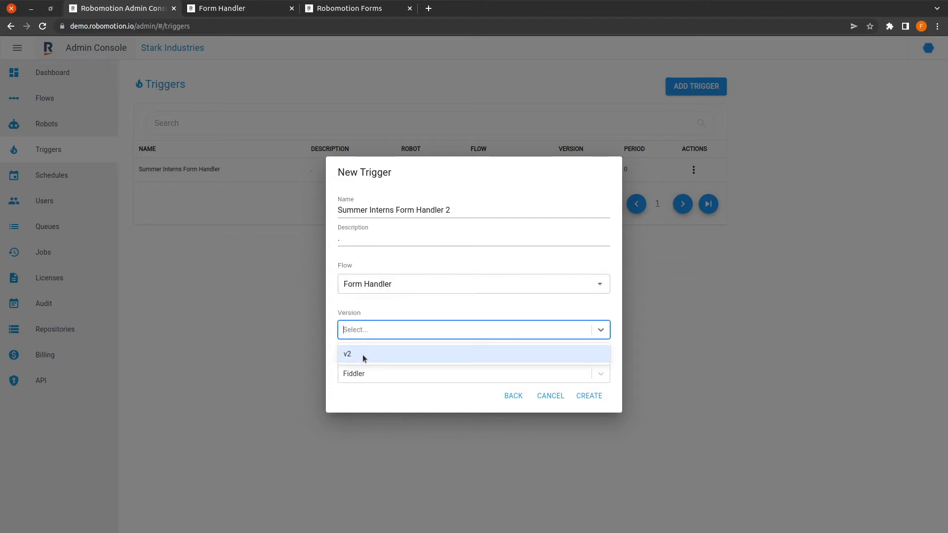
left_click(364, 358)
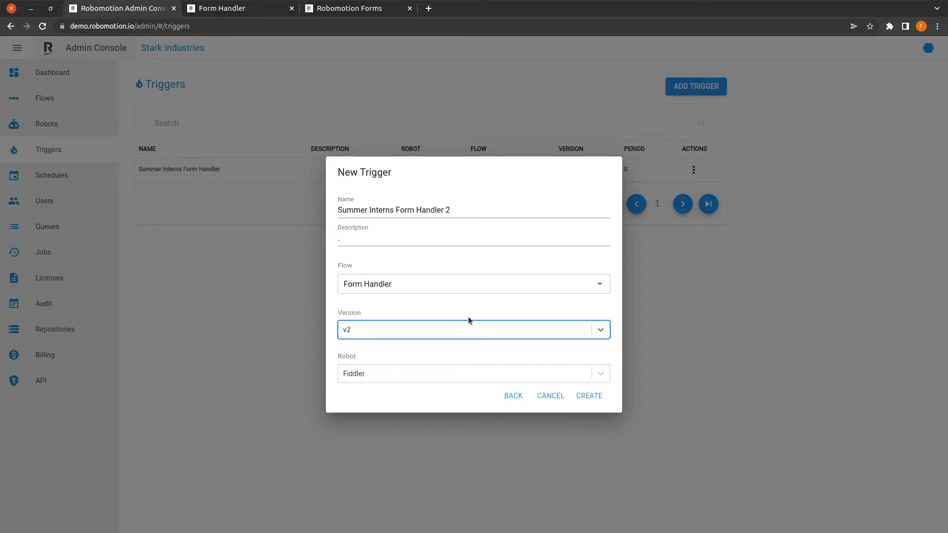
left_click(376, 374)
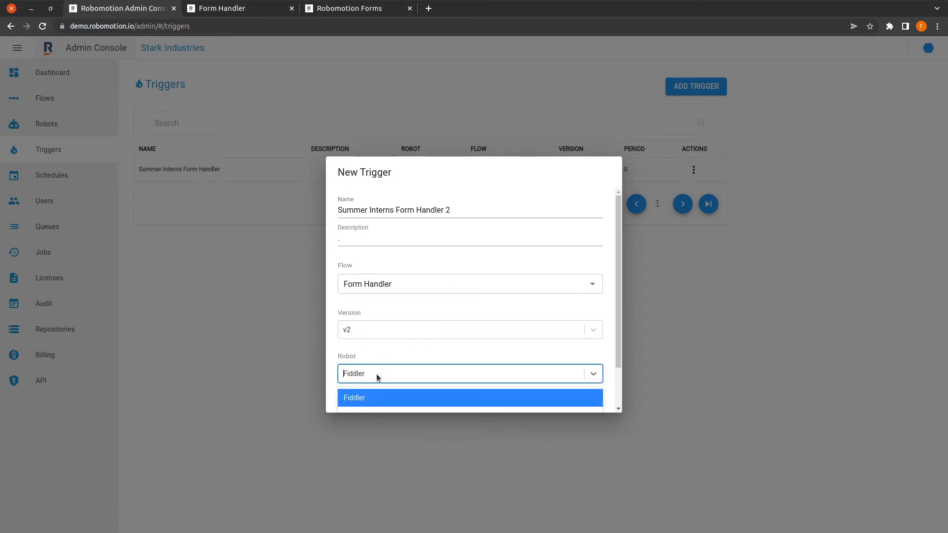
left_click(376, 374)
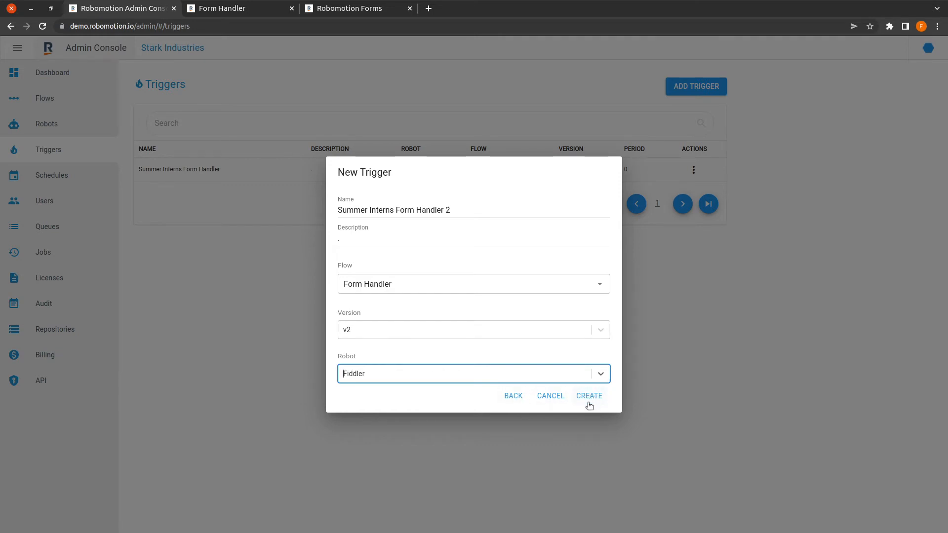
left_click(549, 396)
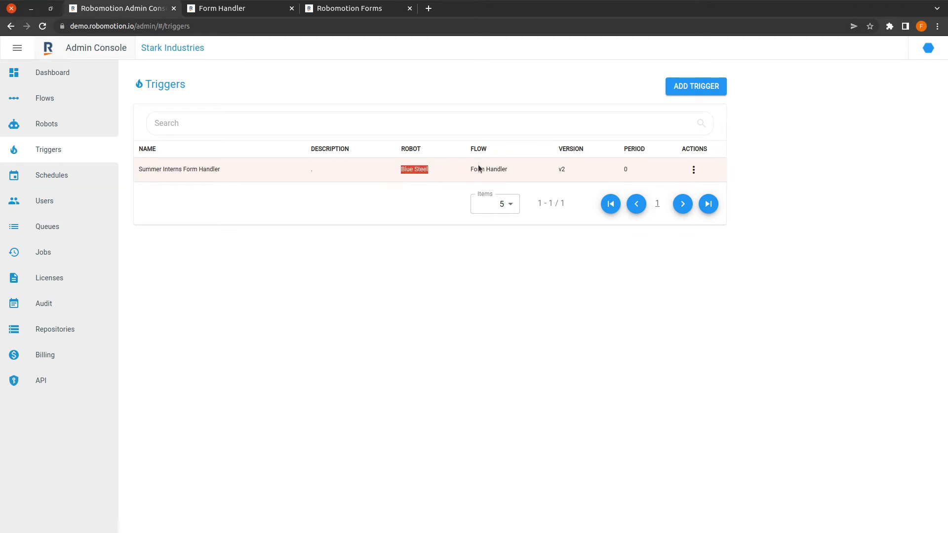
Step: Check the trigger's Blue Steel robot, then run the Form Handler flow on Blue Steel
left_click_drag(468, 169, 511, 169)
left_click(232, 8)
left_click(119, 8)
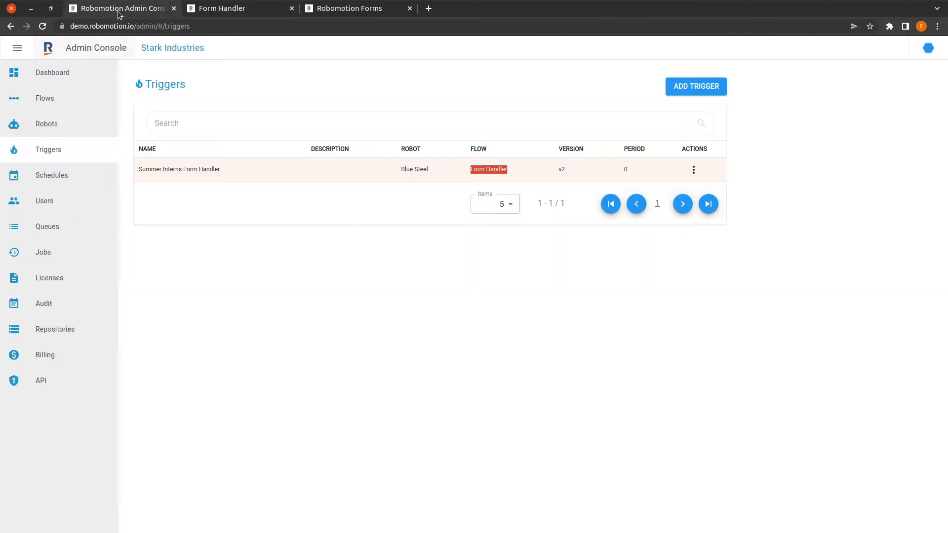
left_click(249, 8)
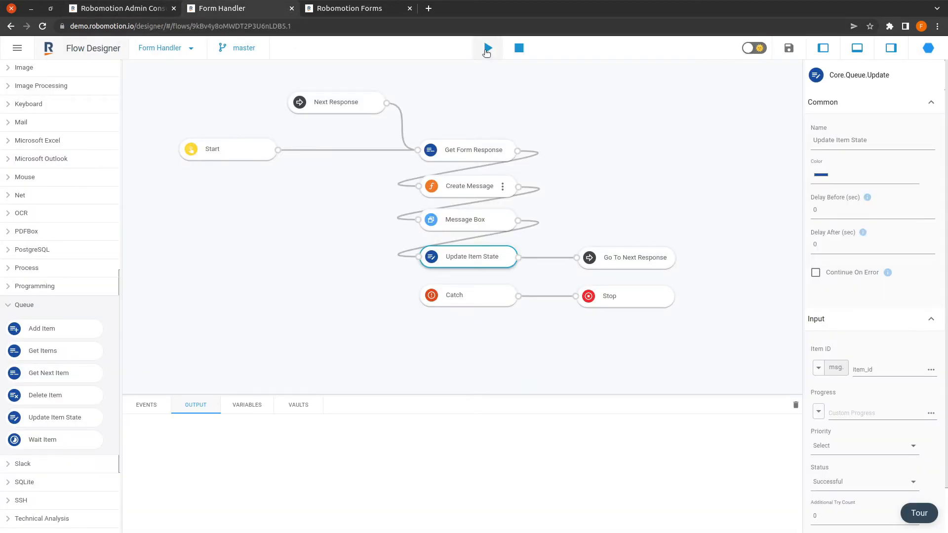
left_click(486, 49)
left_click(438, 295)
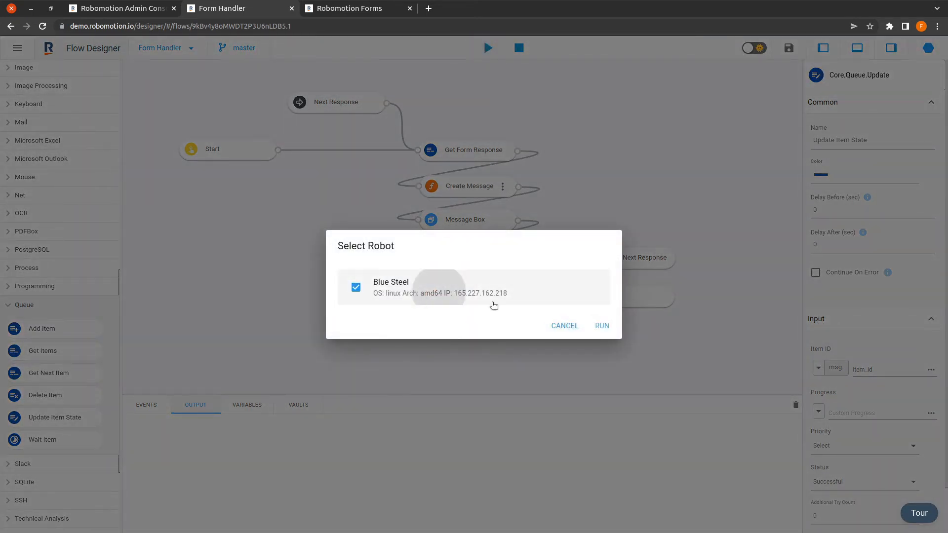
left_click(596, 326)
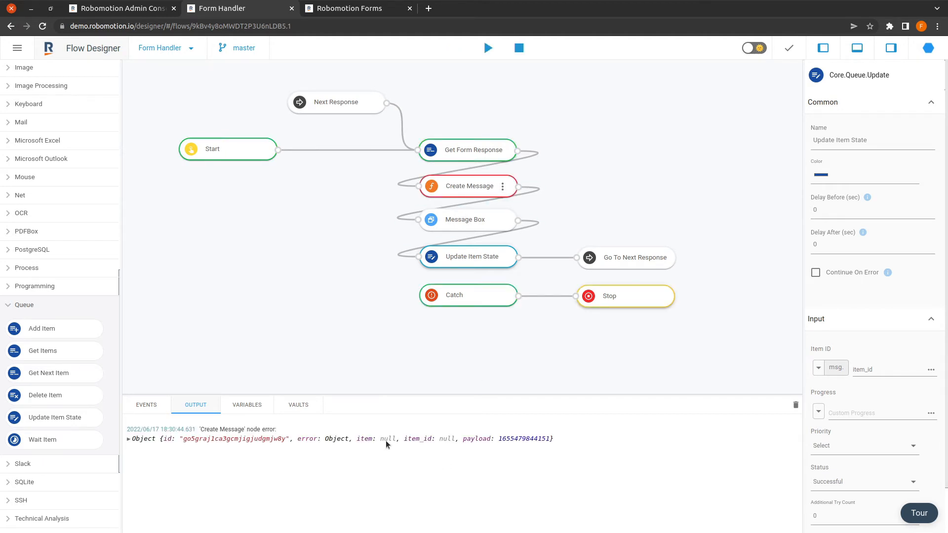
left_click(143, 11)
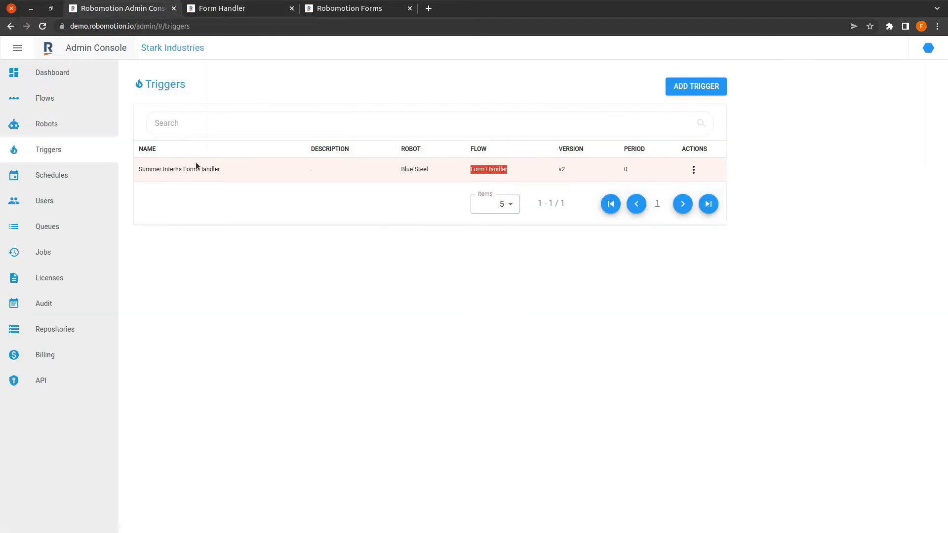
Step: Fill the internship application with the applicant's e-mail, name and surname and submit it
left_click(92, 227)
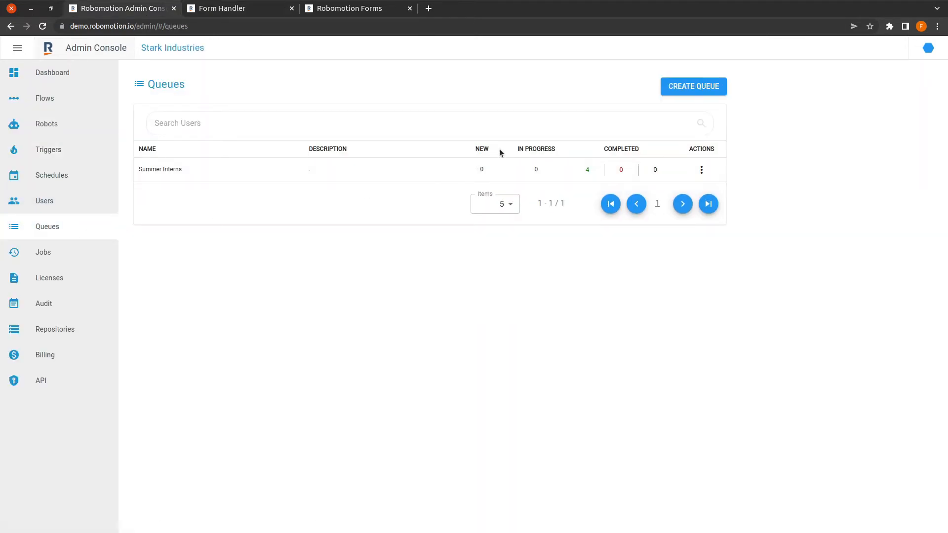
left_click(366, 8)
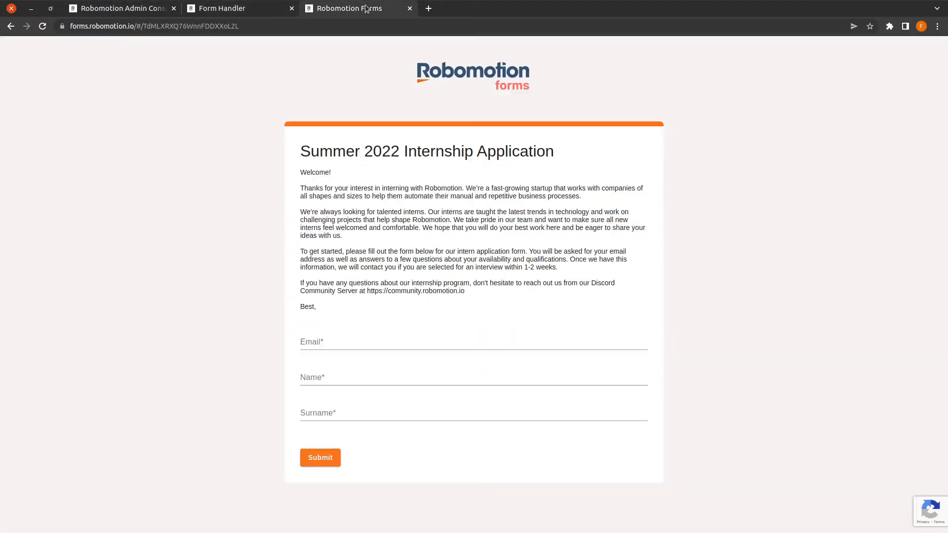
left_click(354, 345)
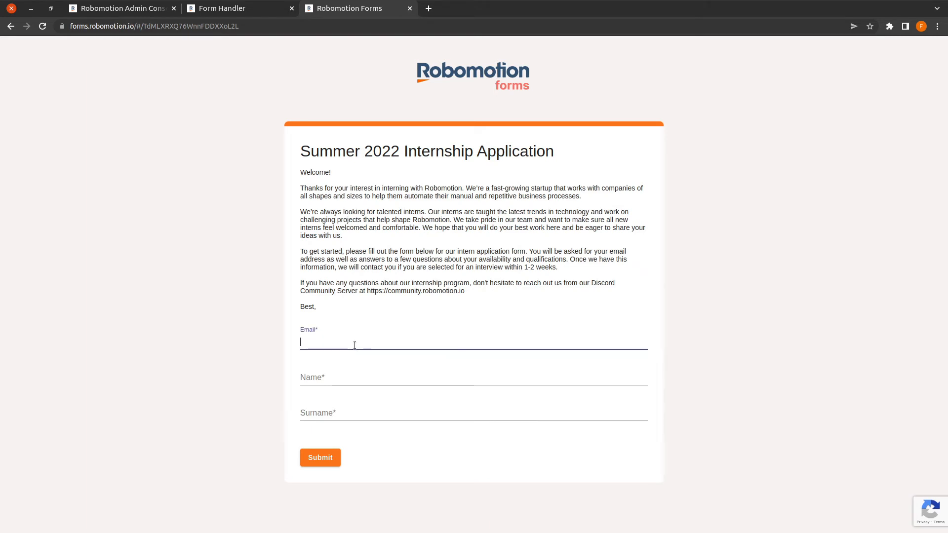
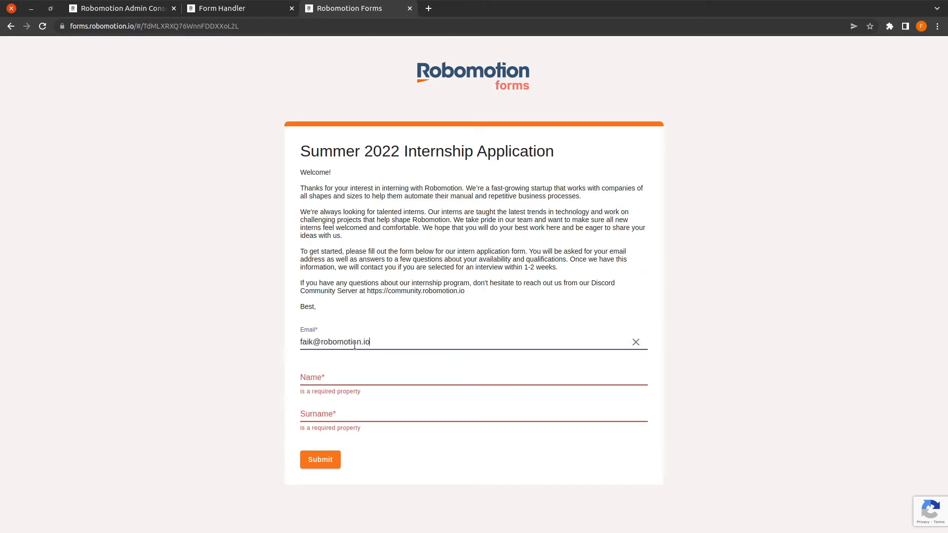
key("Tab")
key("Tab")
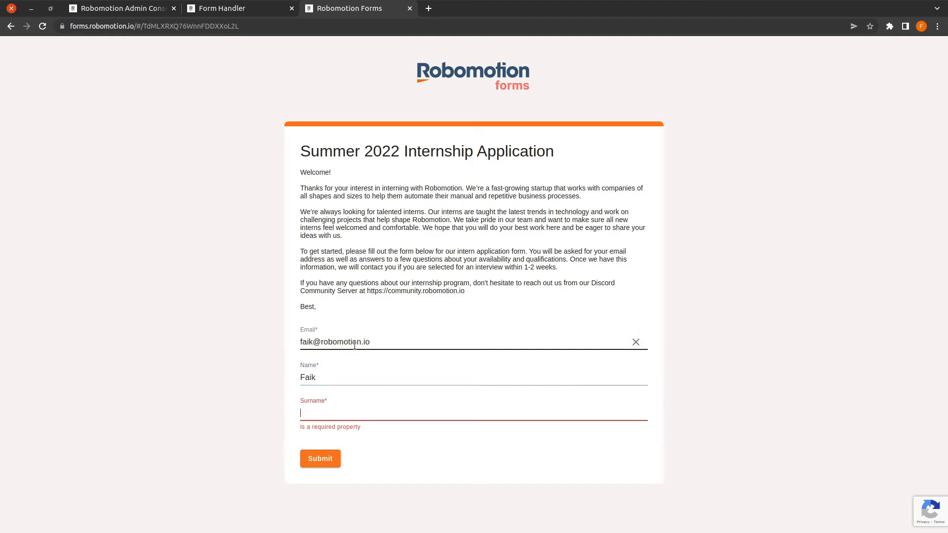
left_click(321, 460)
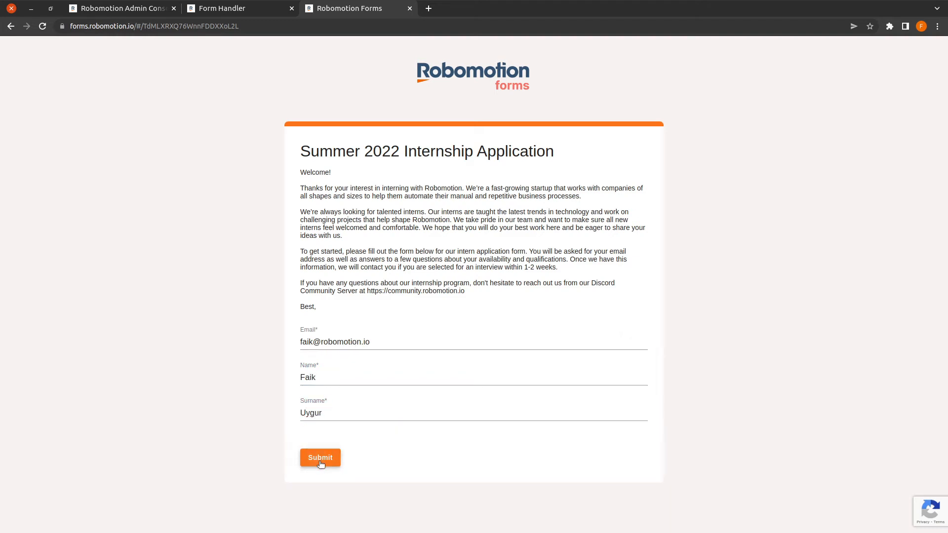
Step: Reload the form, re-enter the applicant's e-mail, name and surname, and submit again
left_click(296, 28)
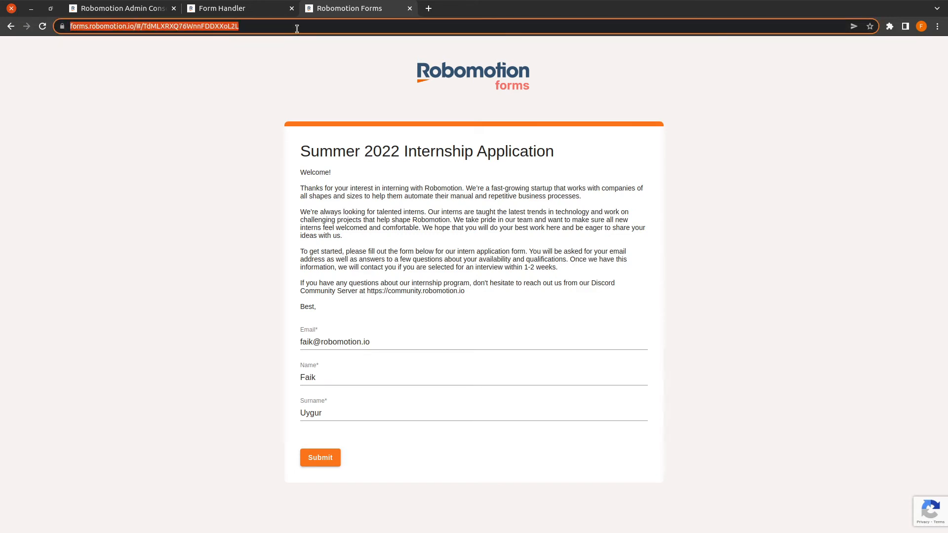
key("Return")
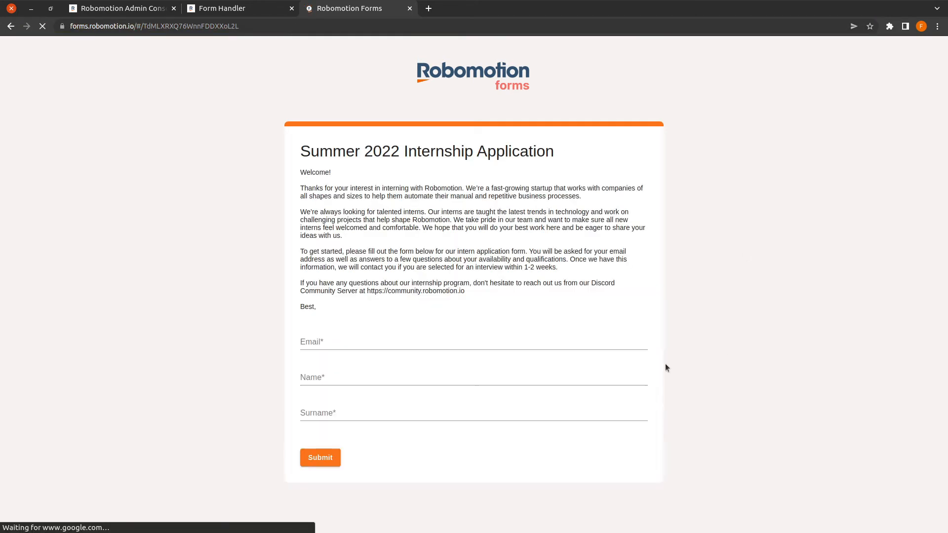
left_click(409, 339)
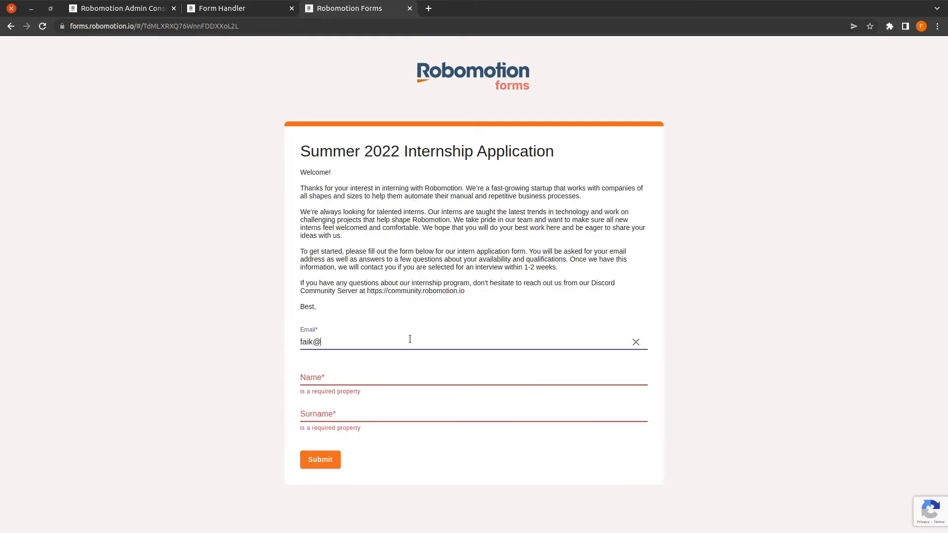
key("Tab")
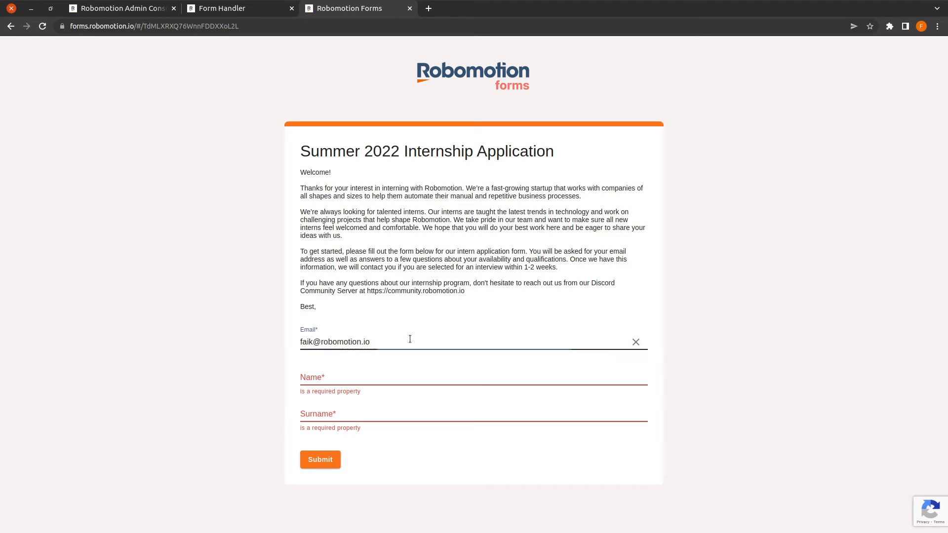
key("Tab")
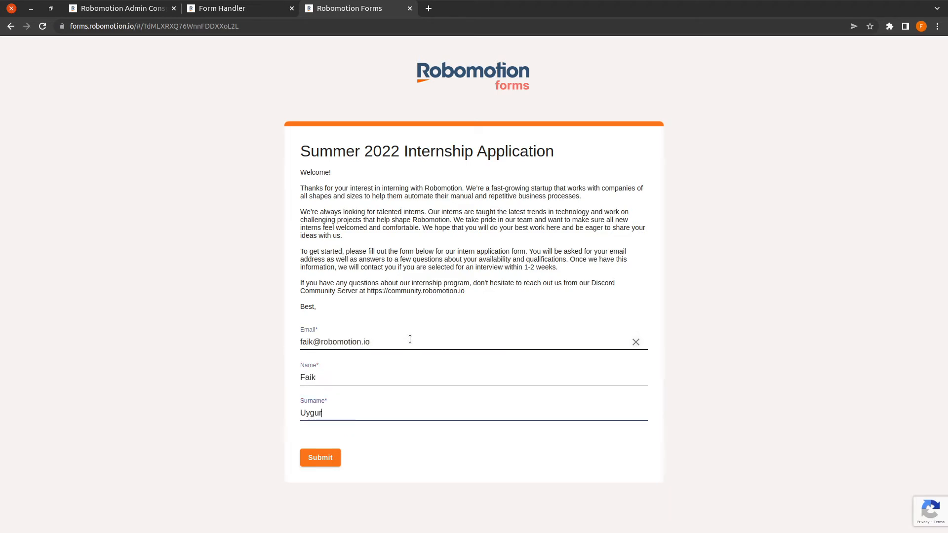
left_click(324, 461)
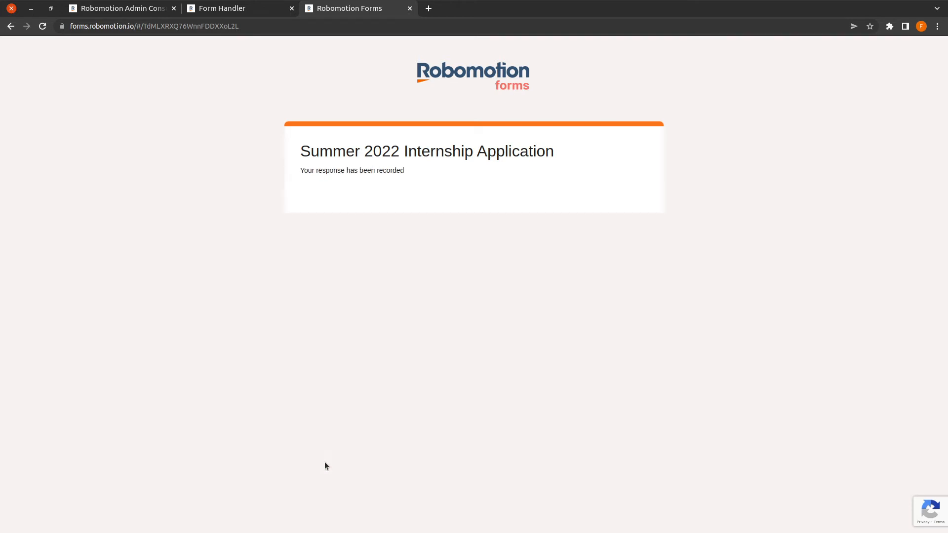
left_click(107, 9)
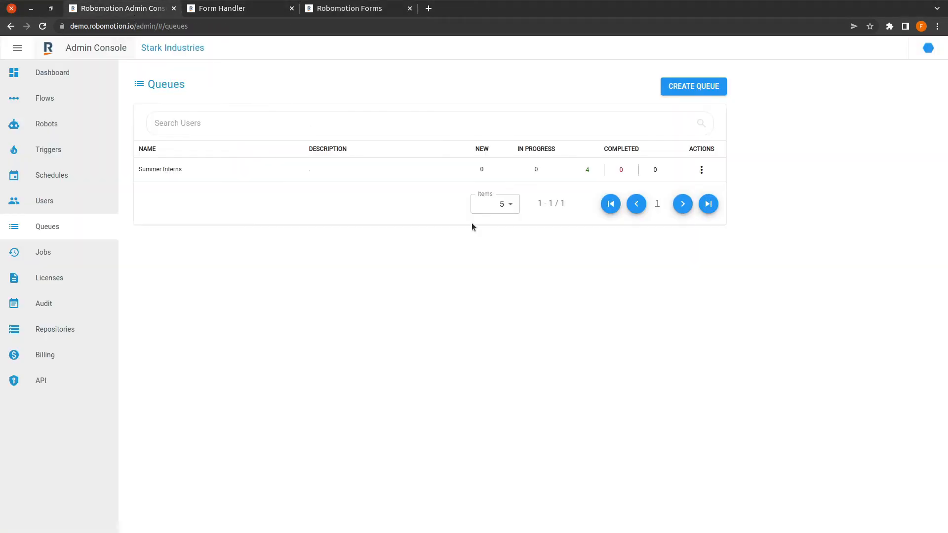
Step: Refresh the queue counts and acknowledge the New Application message in the designer
key("F5")
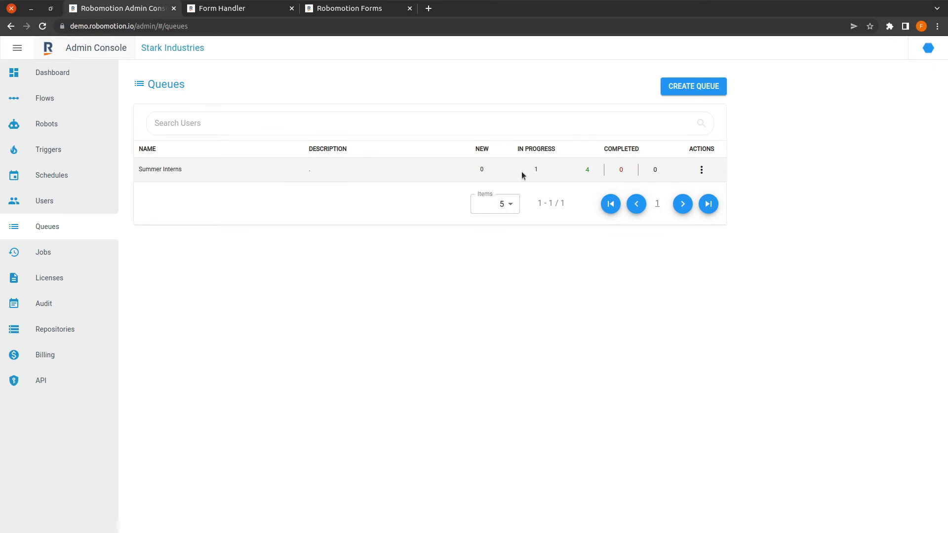
left_click(230, 14)
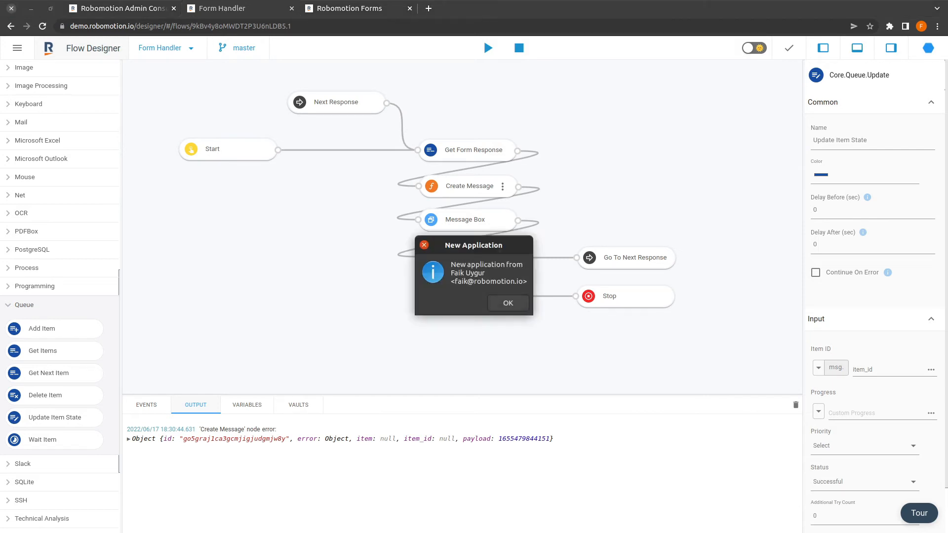
left_click(507, 303)
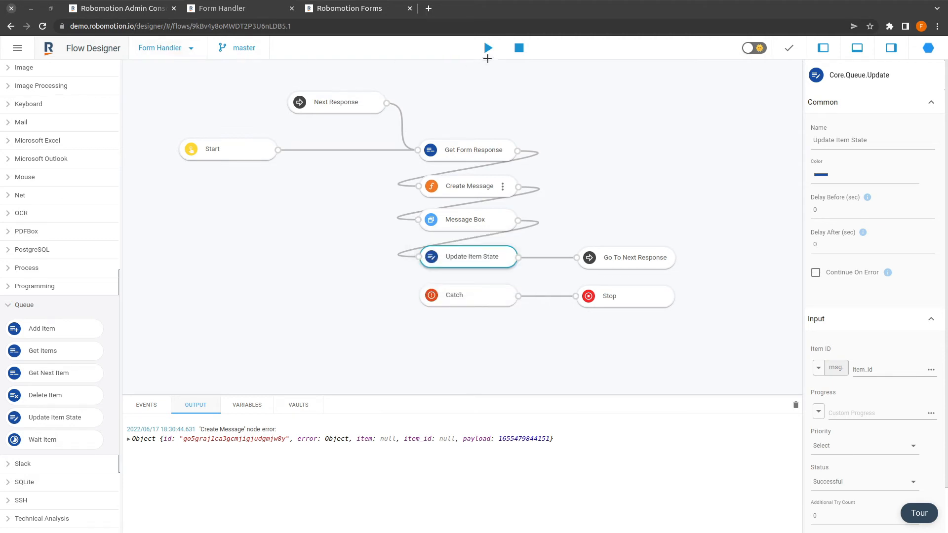
left_click(137, 11)
Step: Delete the Summer Interns Form Handler trigger from the Triggers list and confirm
left_click(700, 169)
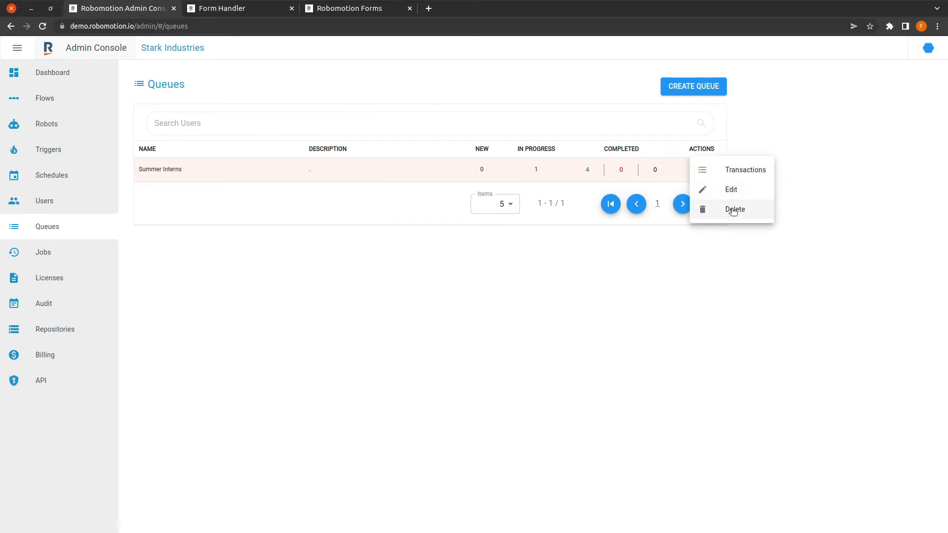
left_click(63, 152)
left_click(694, 169)
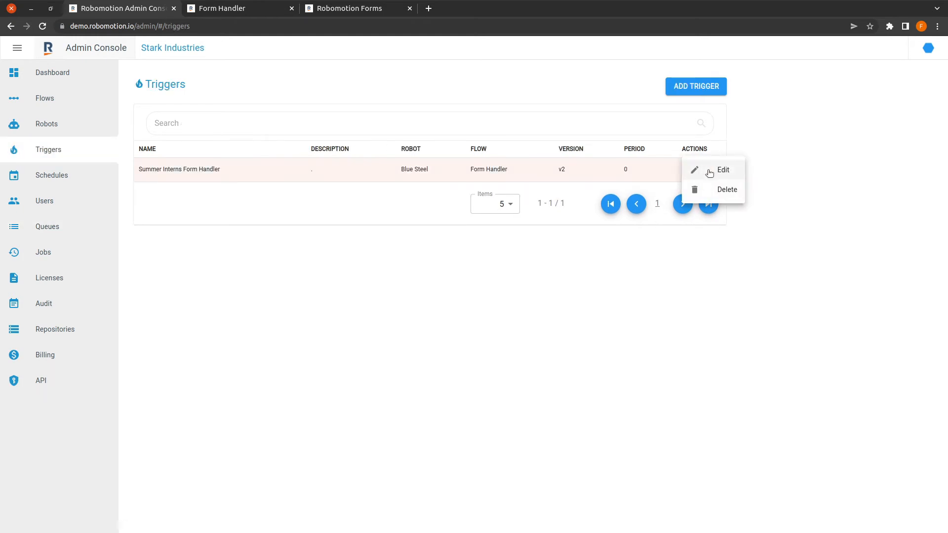
left_click(719, 192)
left_click(503, 301)
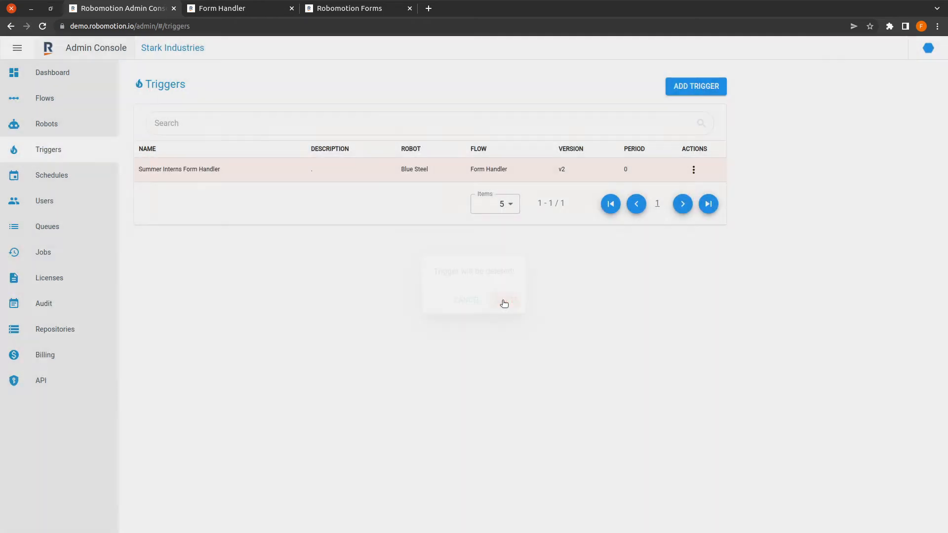
left_click(228, 9)
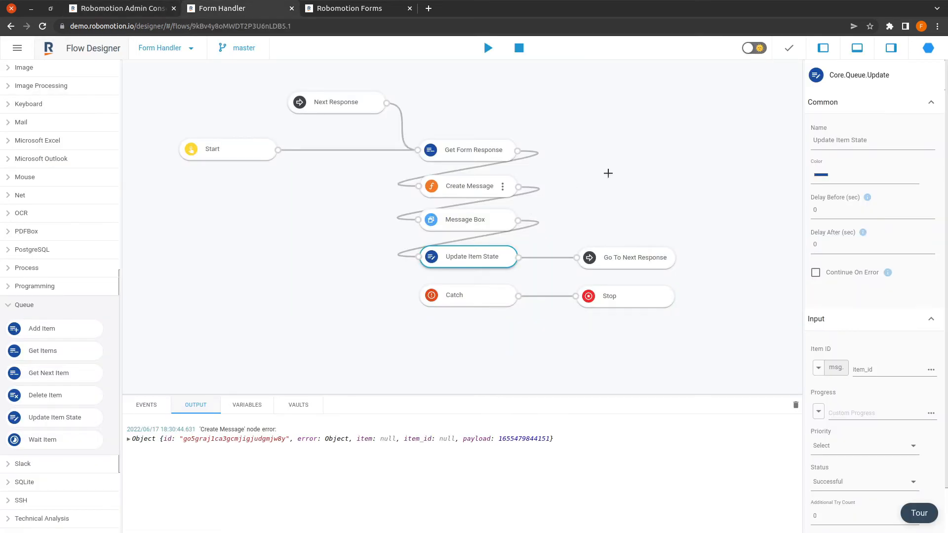
Step: Check the Summer Interns queue, then stop the running Form Handler flow
left_click(131, 10)
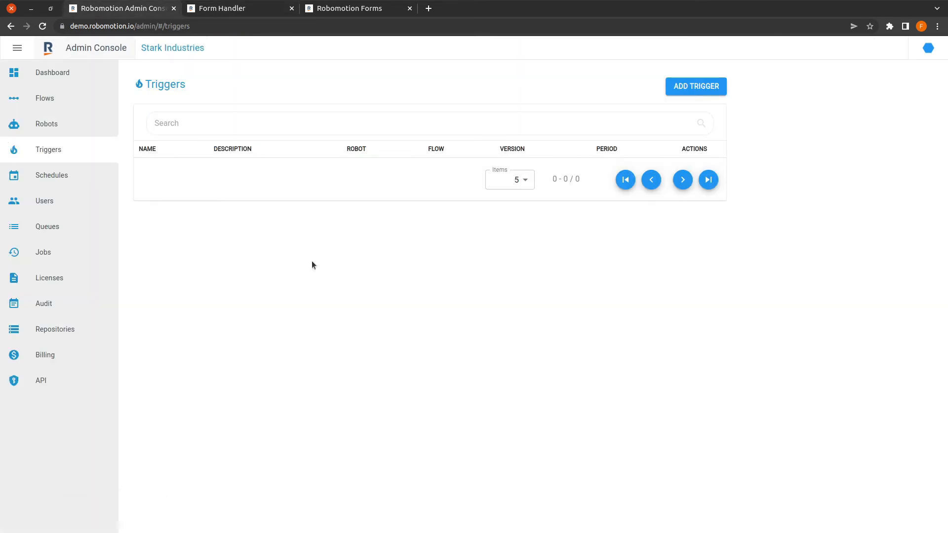
left_click(55, 232)
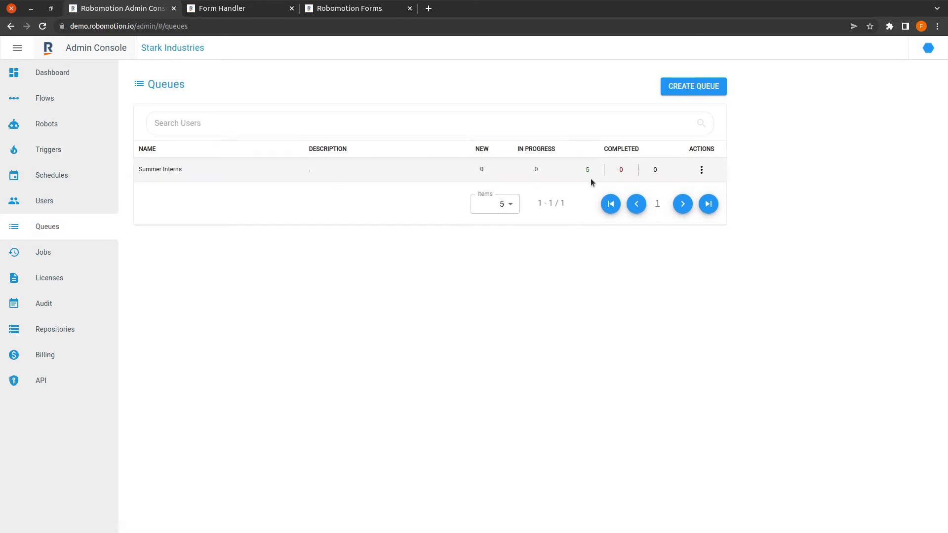
left_click(243, 13)
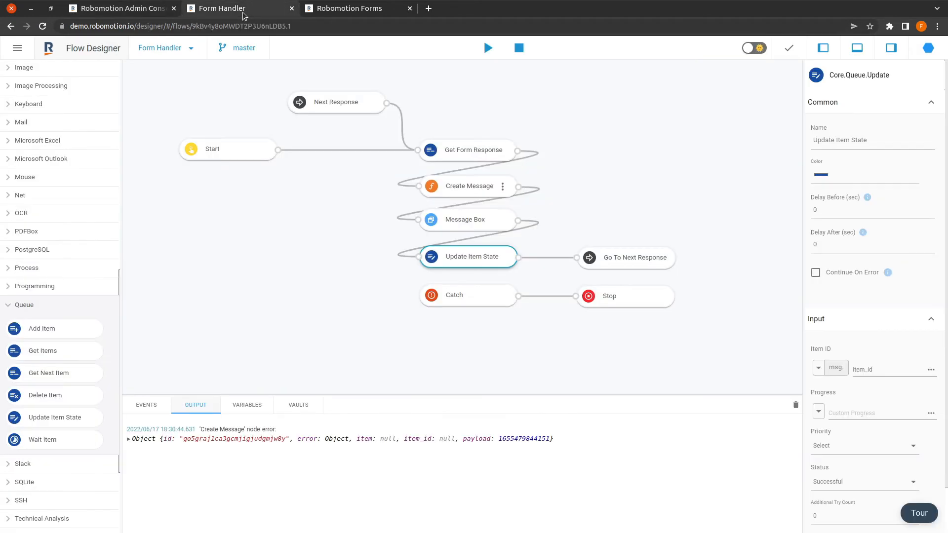
left_click(535, 91)
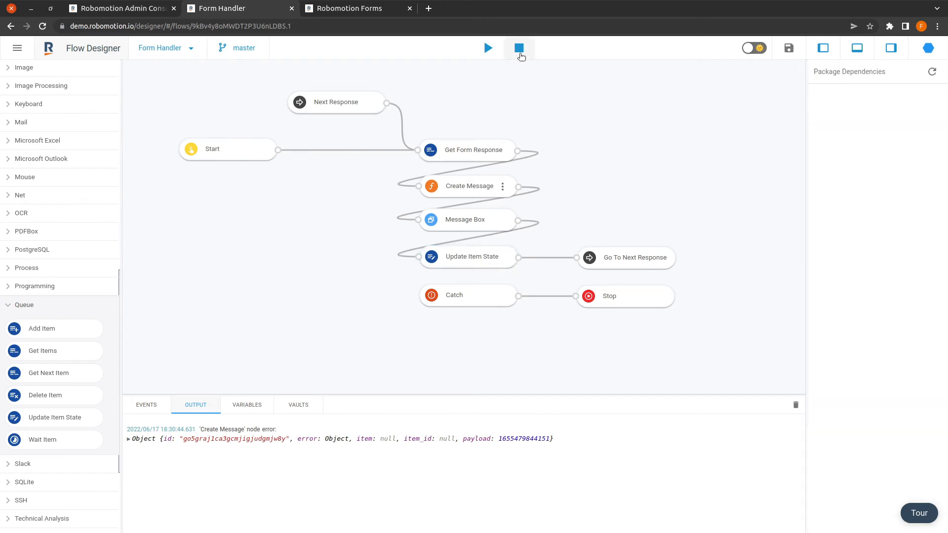
Step: Review the form page, Triggers and Queues lists, ending on the application form
left_click(368, 11)
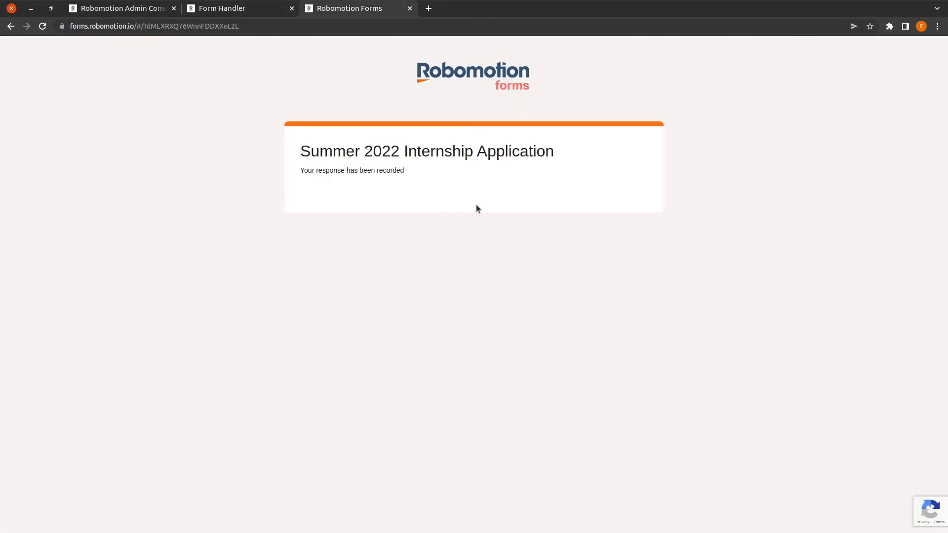
left_click(126, 12)
left_click(75, 153)
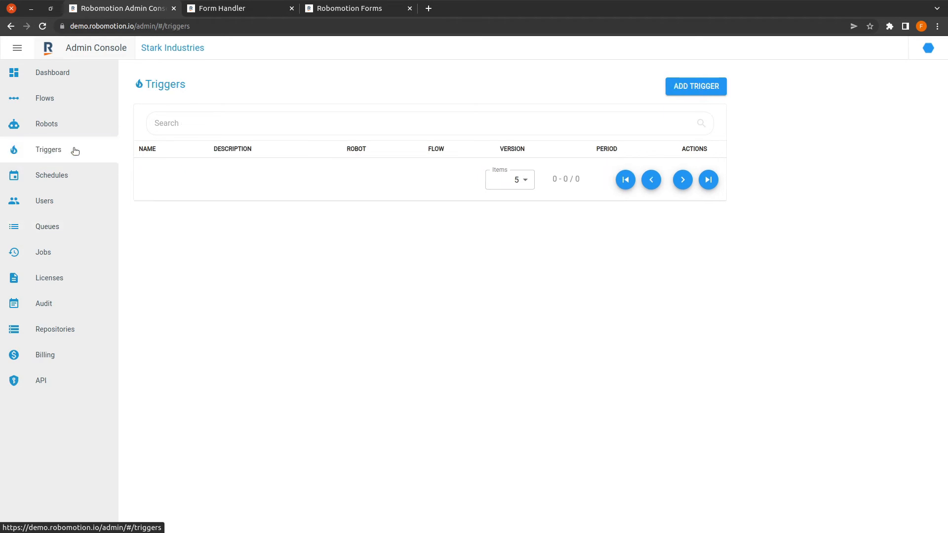
left_click(69, 227)
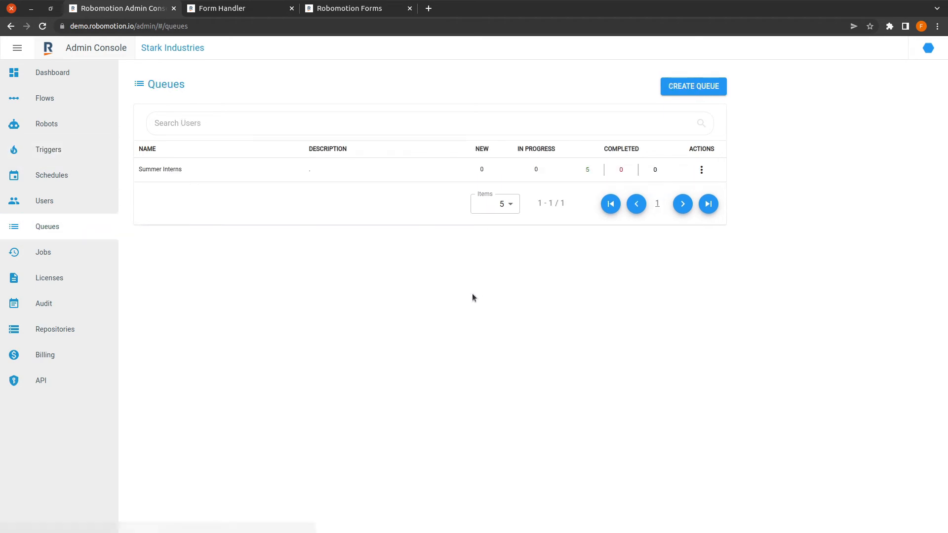
left_click(257, 8)
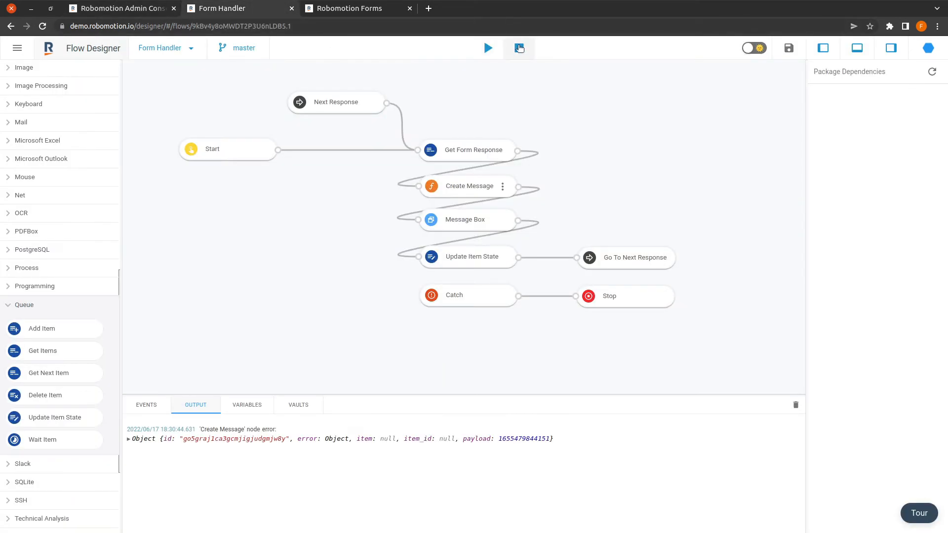
left_click(387, 10)
Step: Reload the form and submit a blank application filled with the applicant's e-mail, name and surname
left_click(267, 26)
key("Return")
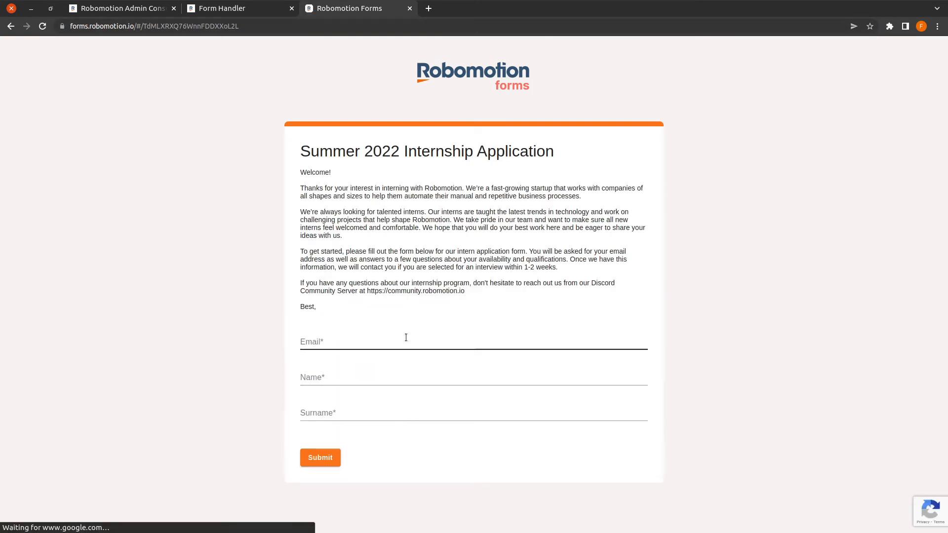
left_click(405, 338)
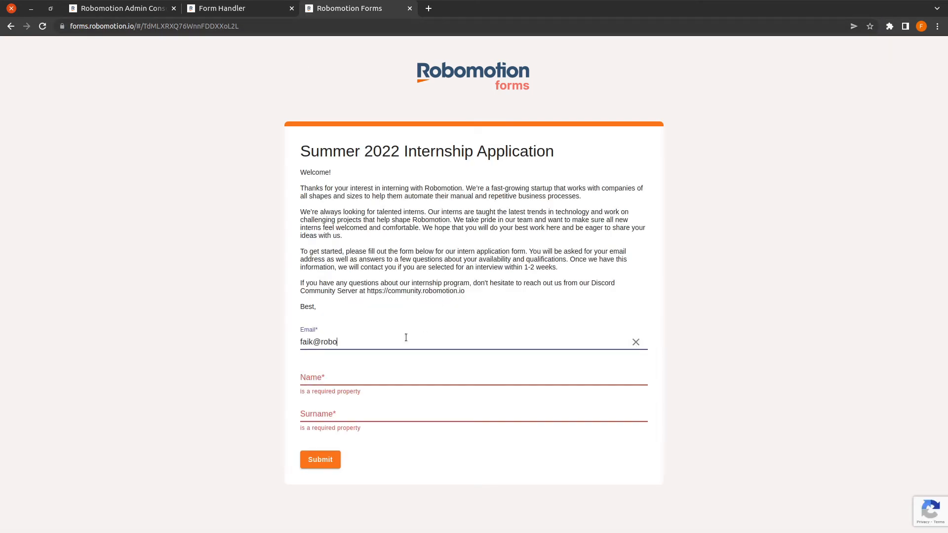
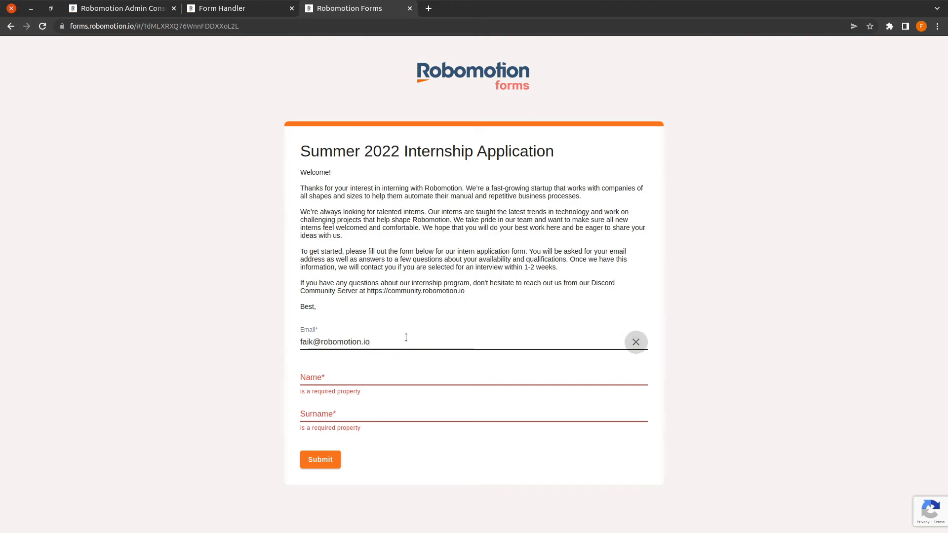
key("Tab")
key("Tab")
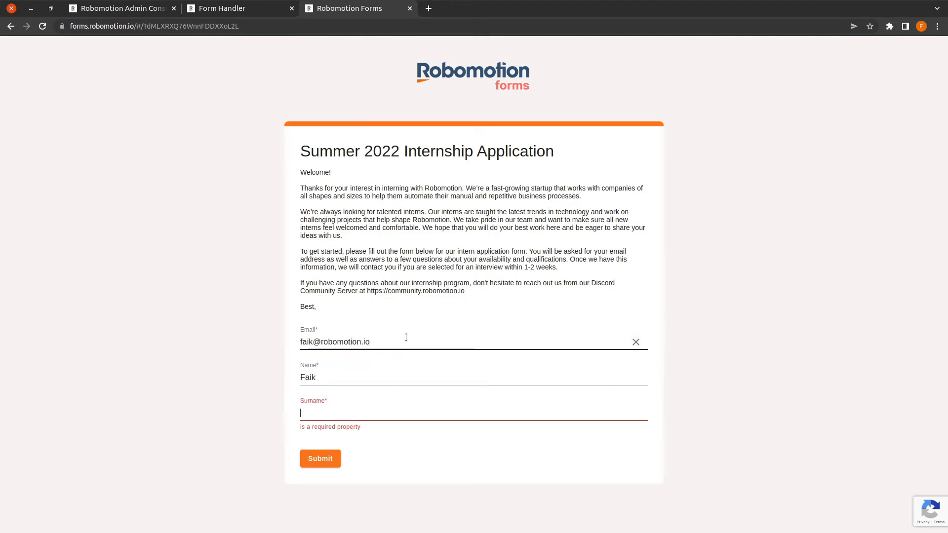
left_click(312, 458)
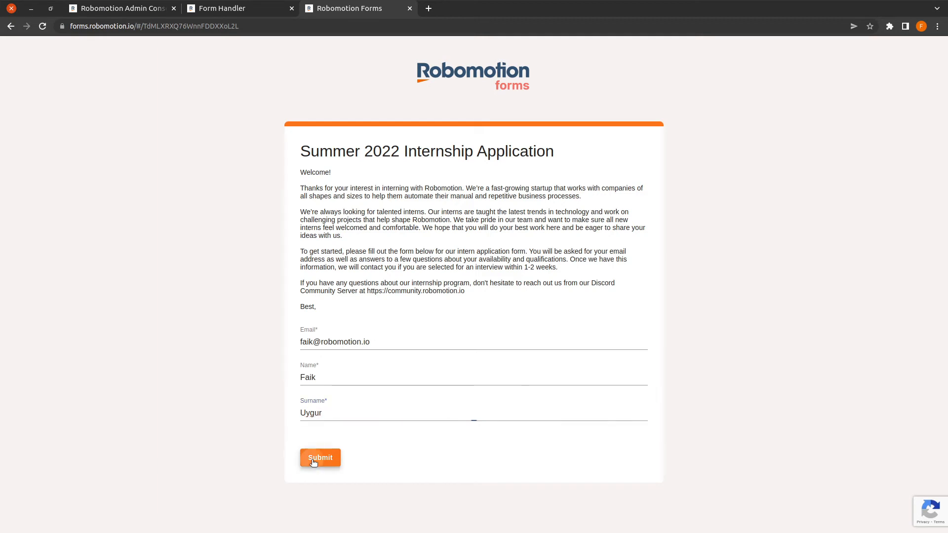
left_click(134, 10)
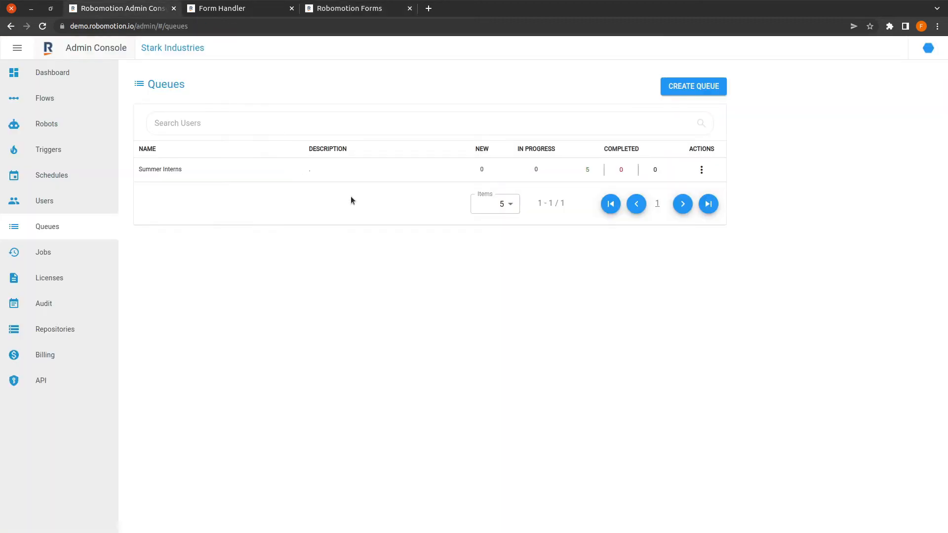
Step: Reload the queues and check the 1 new Summer Interns item
key("F5")
left_click_drag(489, 175, 474, 174)
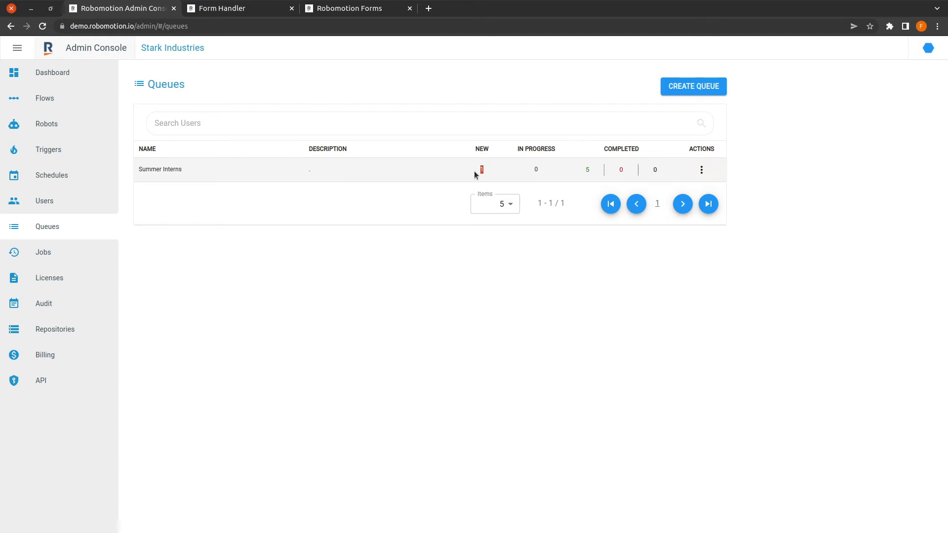
left_click(476, 263)
Step: Run the Form Handler flow on Blue Steel, acknowledge its new-application message, then stop it
left_click(239, 10)
left_click(486, 49)
left_click(486, 49)
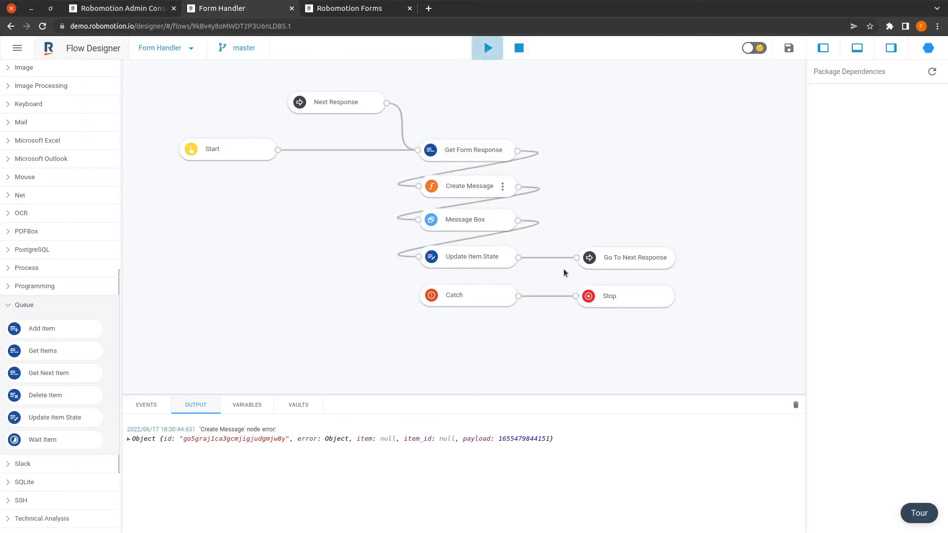
left_click(598, 326)
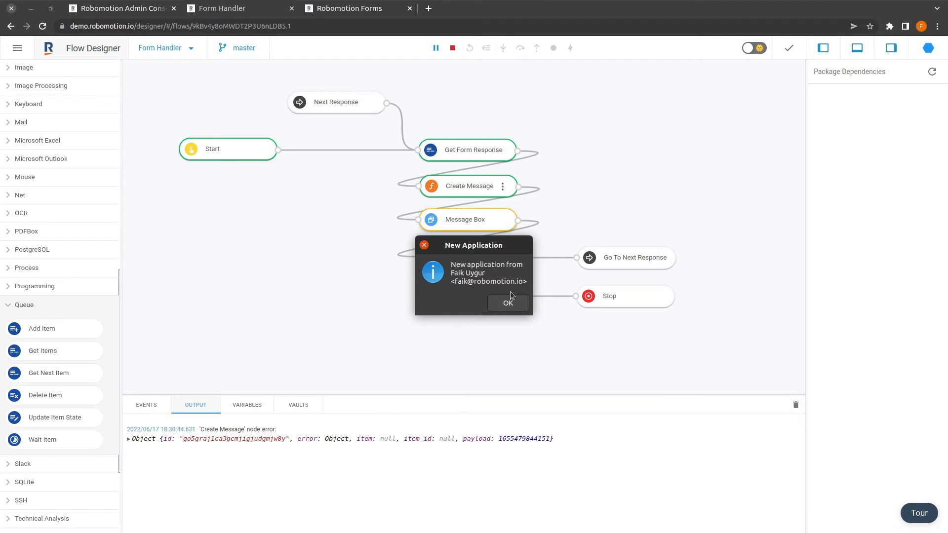
left_click(507, 304)
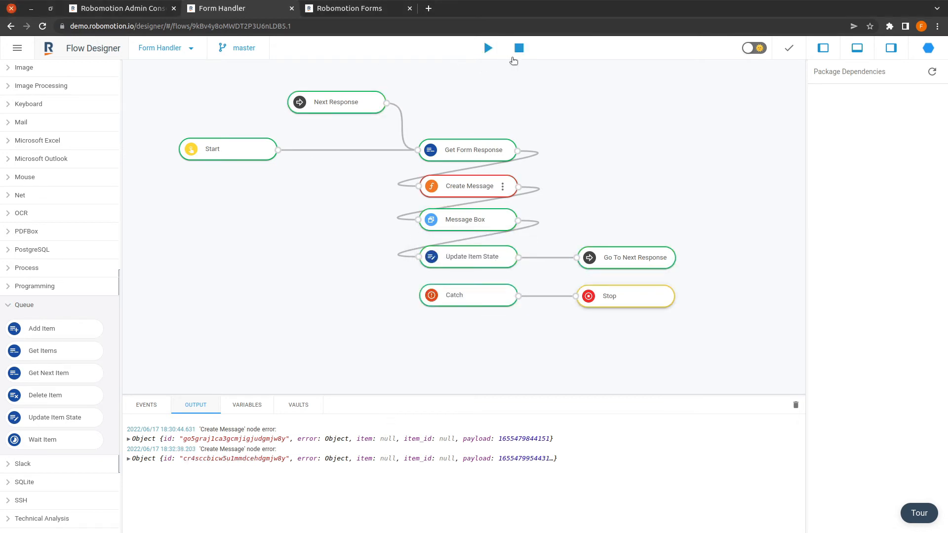
left_click(518, 47)
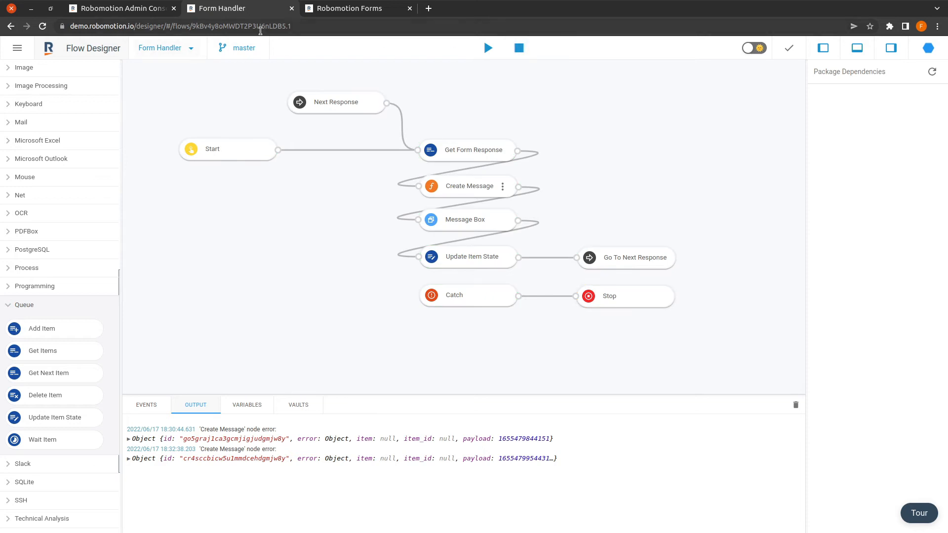
left_click(122, 8)
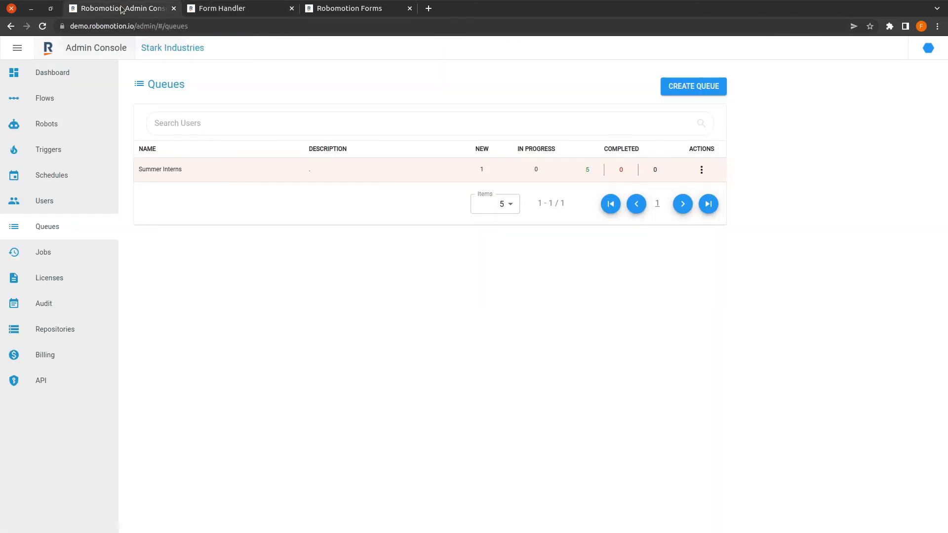
Step: Start a new Queue trigger that fires on inserts into the Summer Interns queue
left_click(69, 152)
left_click(701, 87)
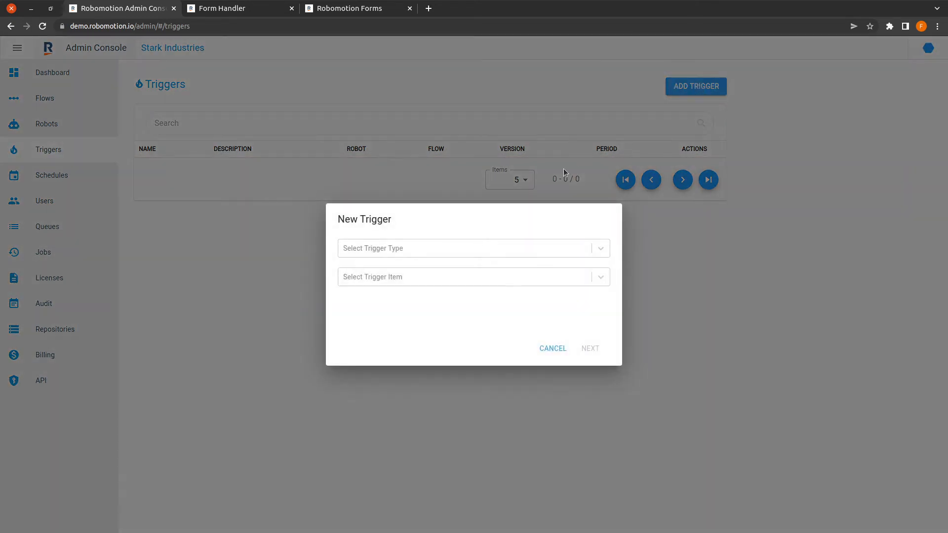
left_click(452, 250)
left_click(370, 323)
left_click(378, 278)
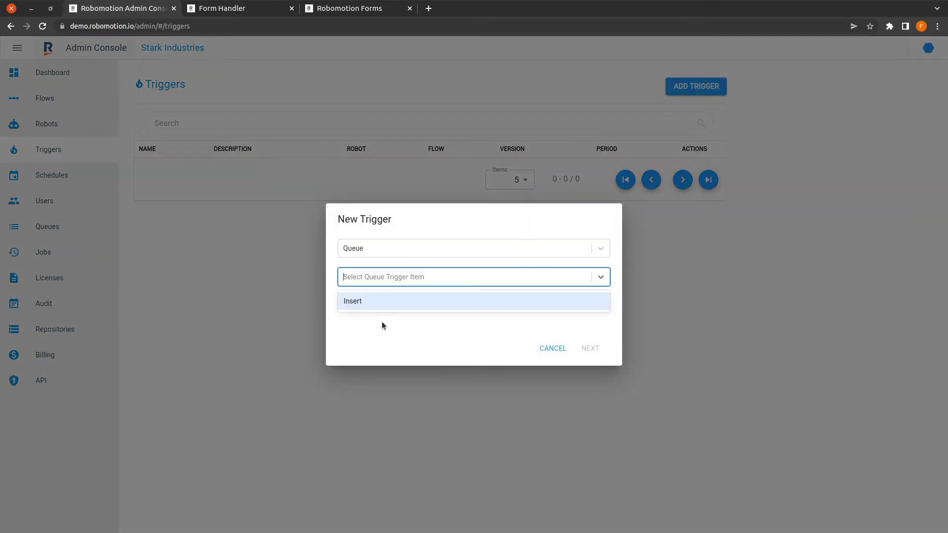
left_click(379, 300)
left_click(404, 301)
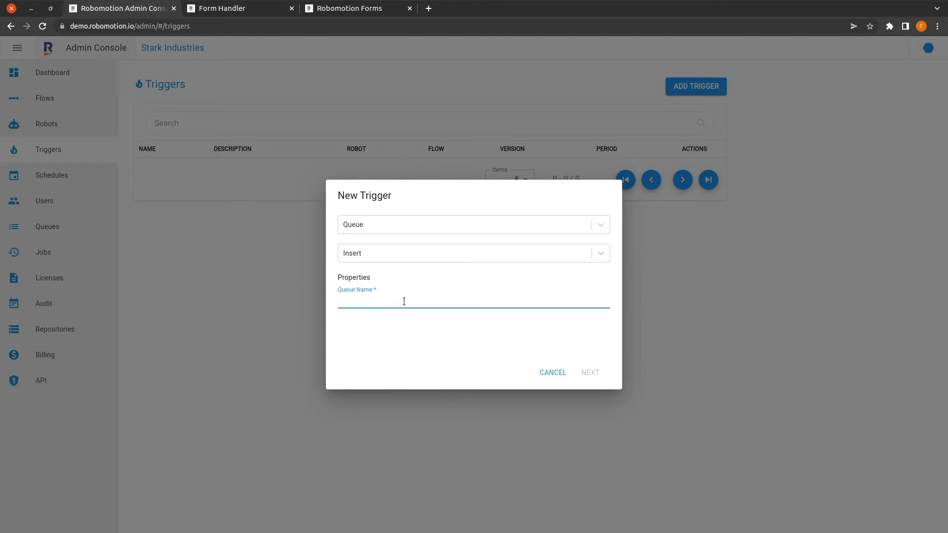
type("Summer Interns")
left_click(590, 373)
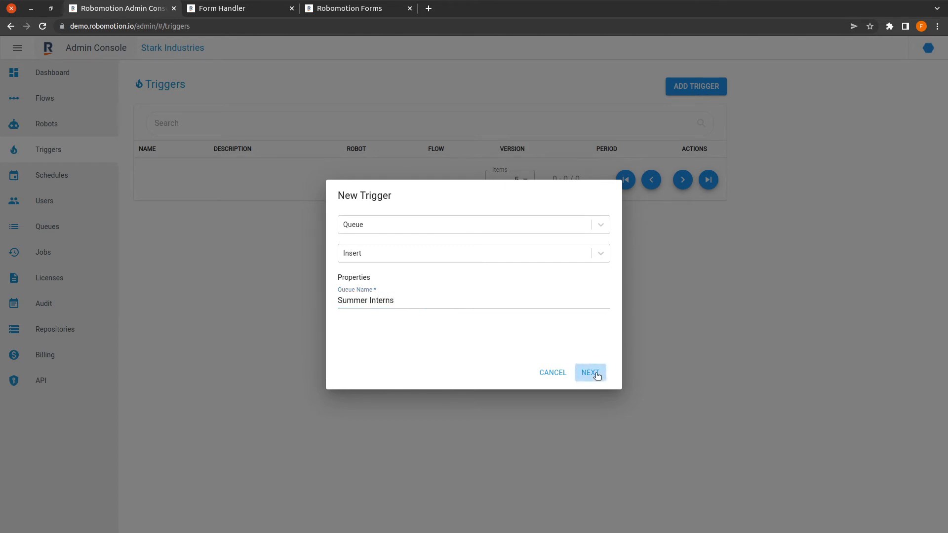
Step: Name it 'Summer Interns Form Trigger', running Form Handler v2 on Blue Steel, and create it
left_click(419, 213)
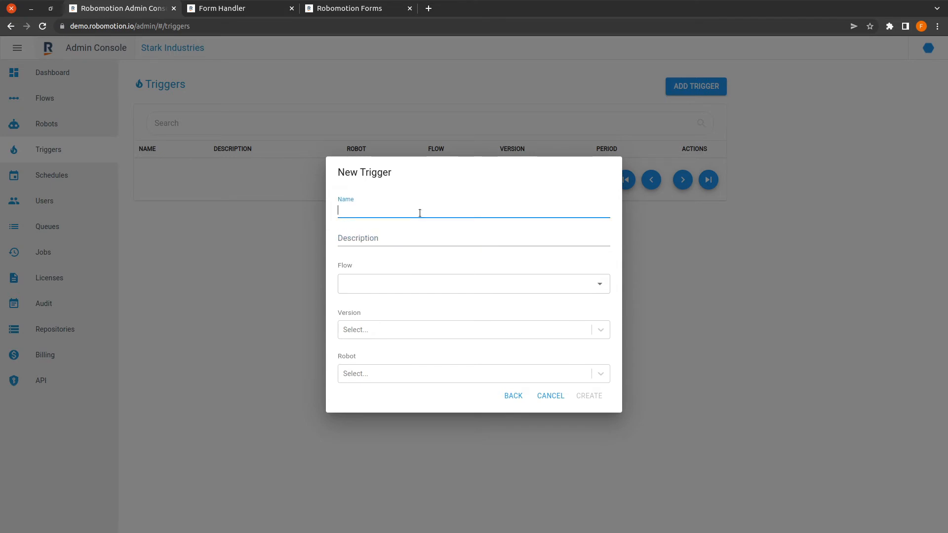
type("Summer Interns Form Trigger")
key("Tab")
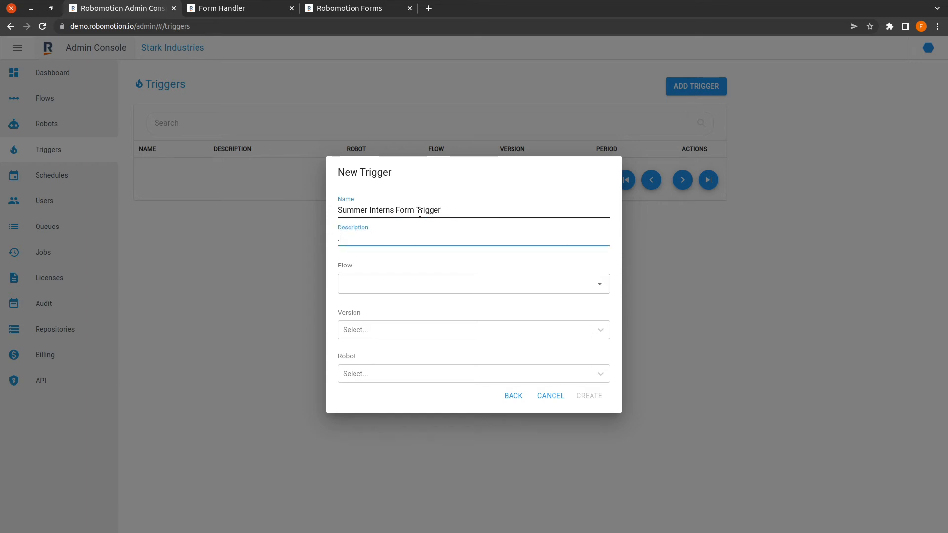
left_click(421, 283)
left_click(378, 303)
left_click(378, 334)
left_click(377, 353)
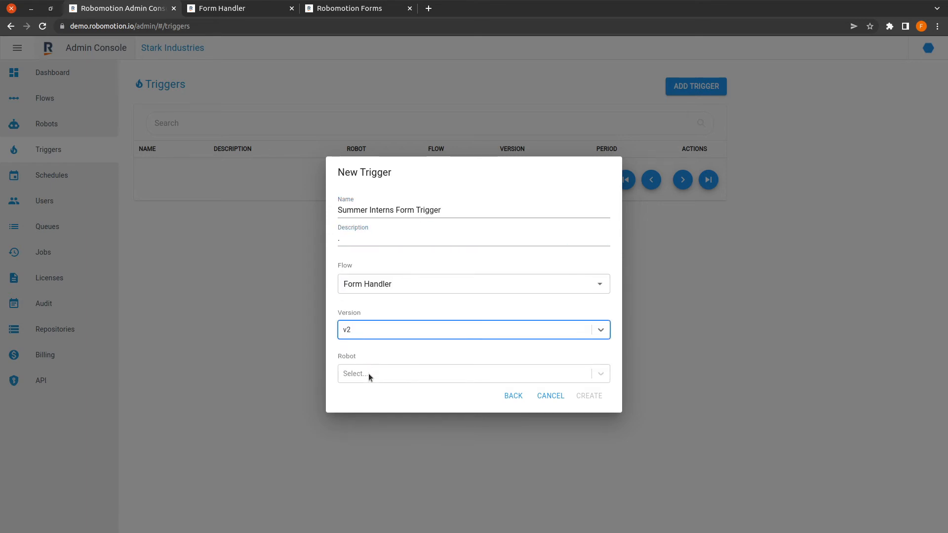
left_click(368, 374)
left_click(381, 407)
left_click(373, 382)
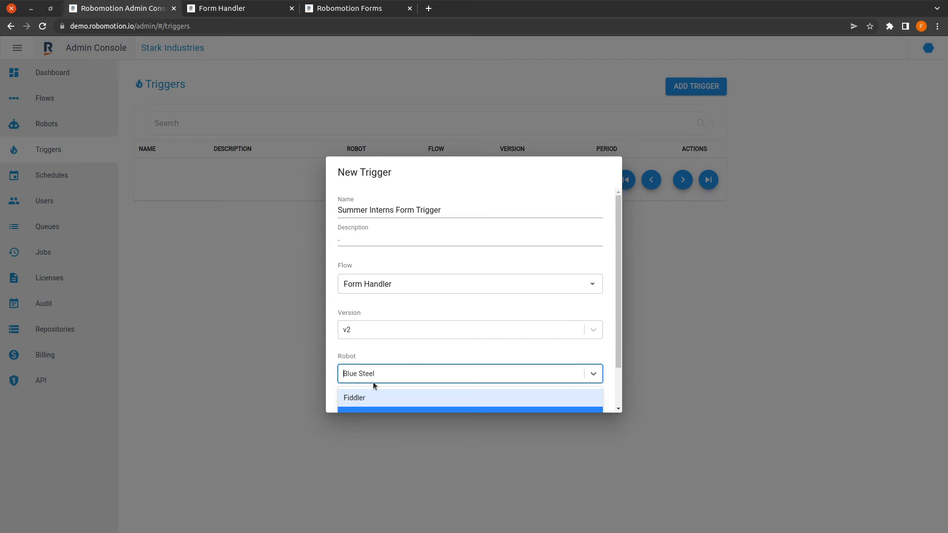
left_click(365, 409)
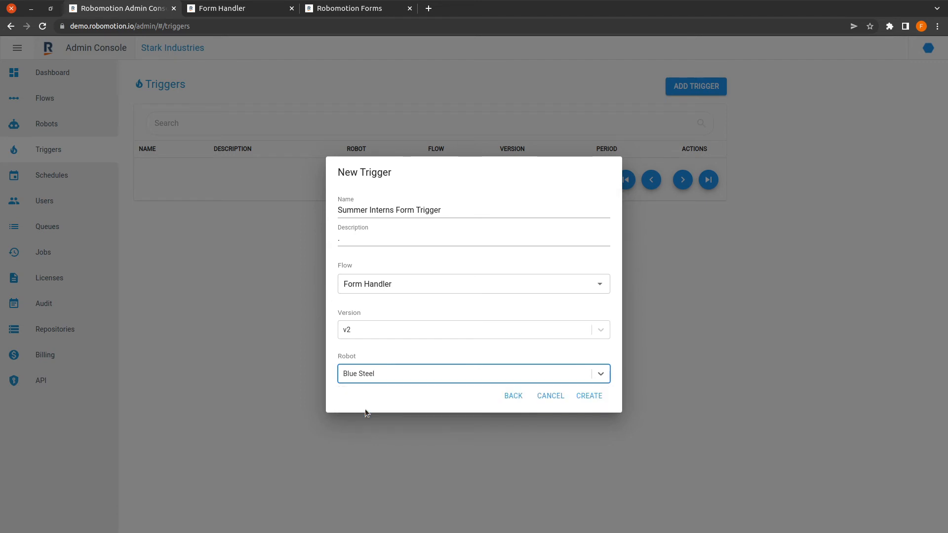
left_click(586, 397)
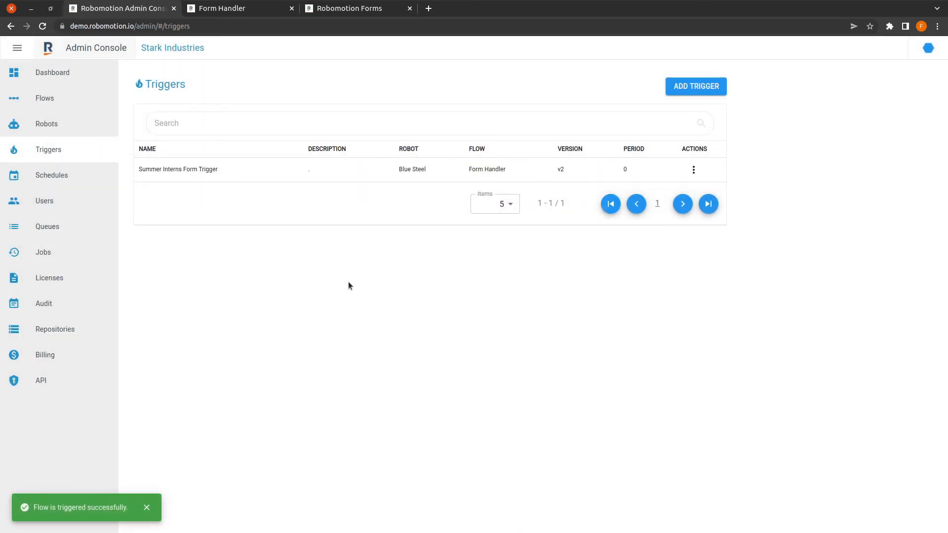
Step: Close the Form Handler flow and reload the internship form page in the browser
left_click(260, 11)
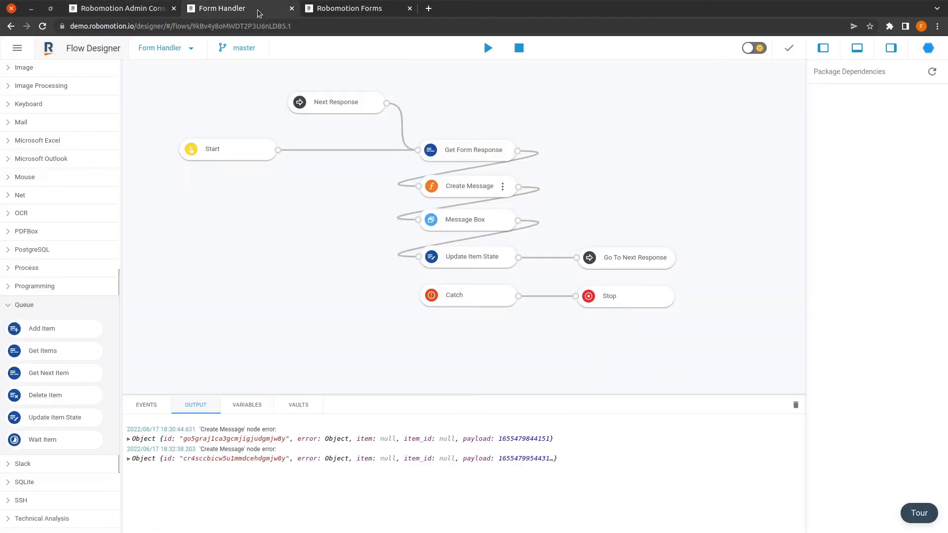
left_click(291, 9)
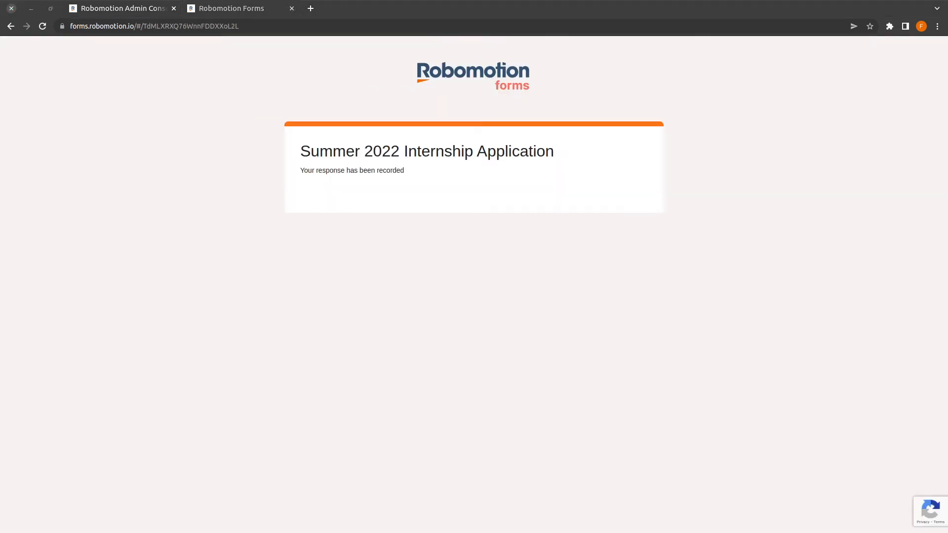
left_click_drag(947, 123, 775, 211)
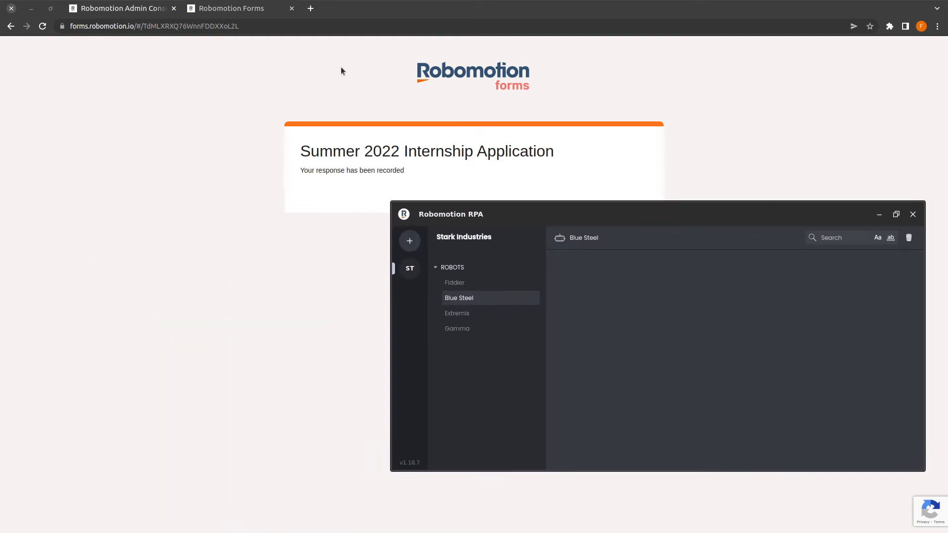
left_click(326, 26)
left_click(326, 26)
key("Return")
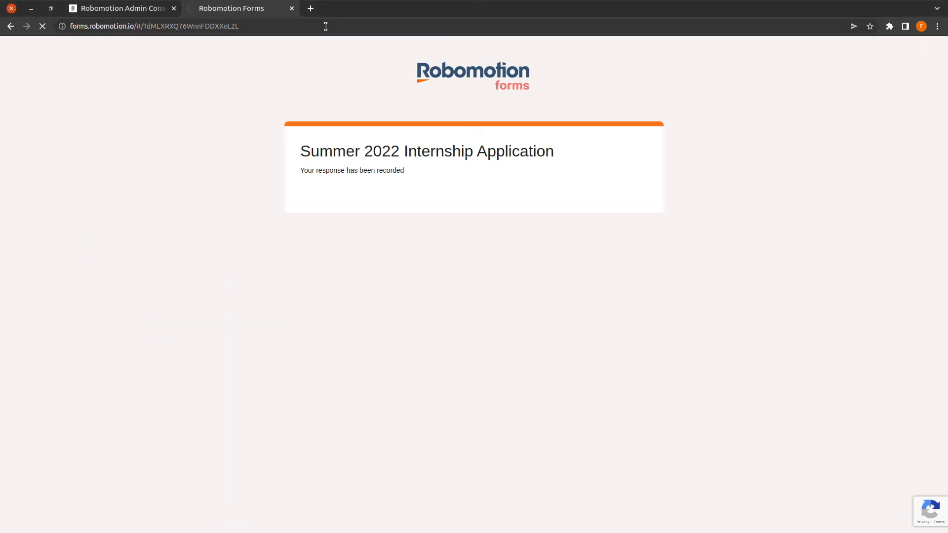
key("alt+Tab")
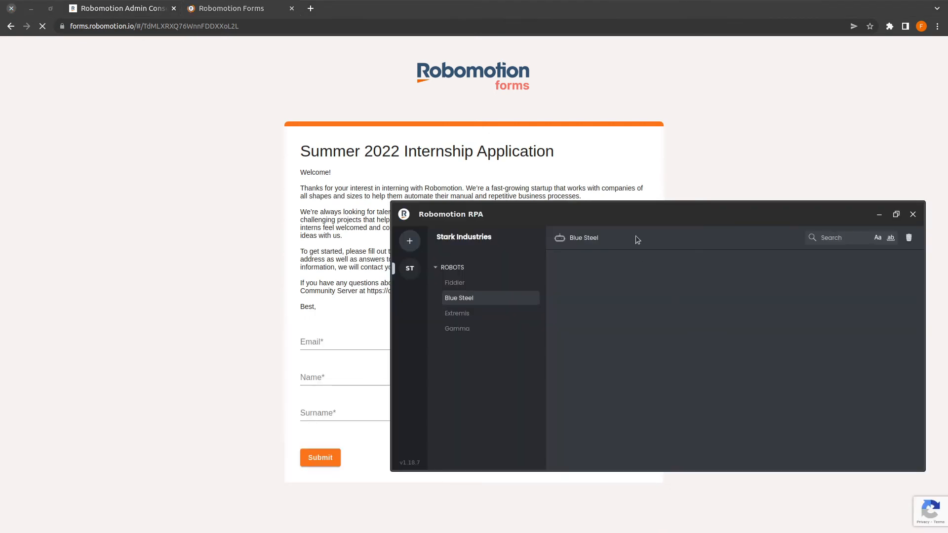
left_click_drag(597, 212, 872, 81)
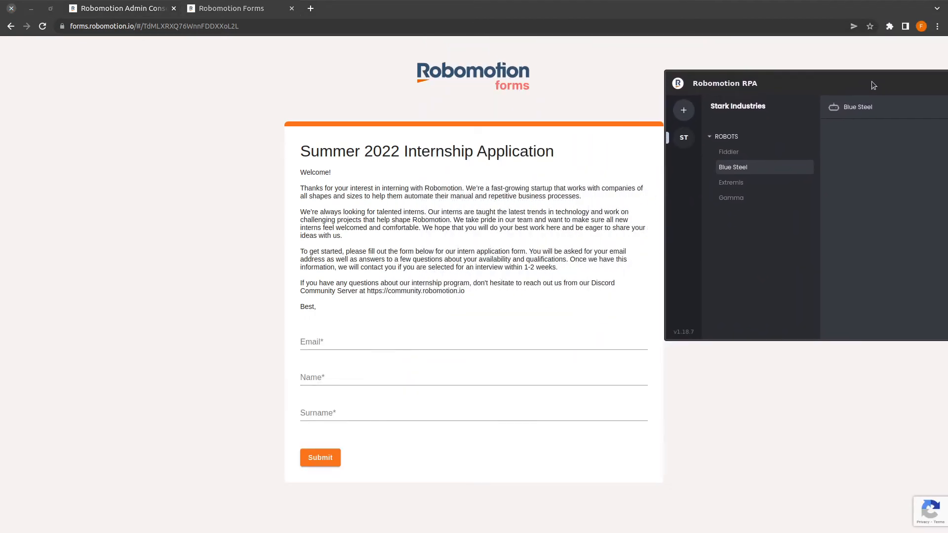
Step: Fill in the applicant's email, name and surname, then submit the application
left_click(349, 339)
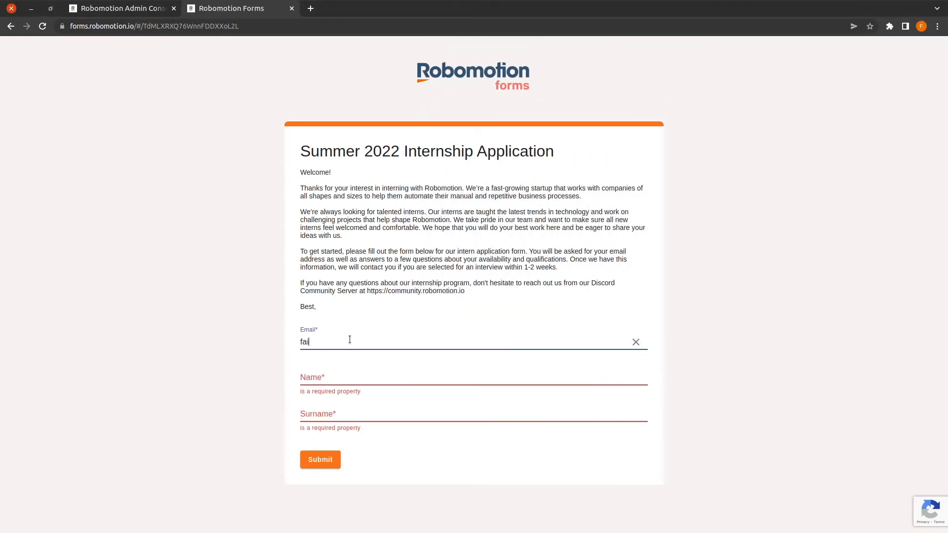
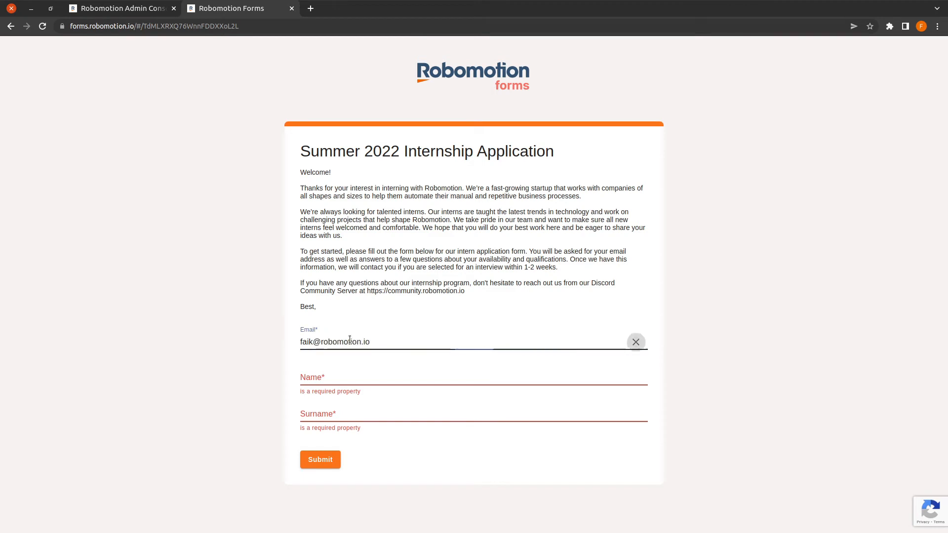
key("Tab")
key("Tab")
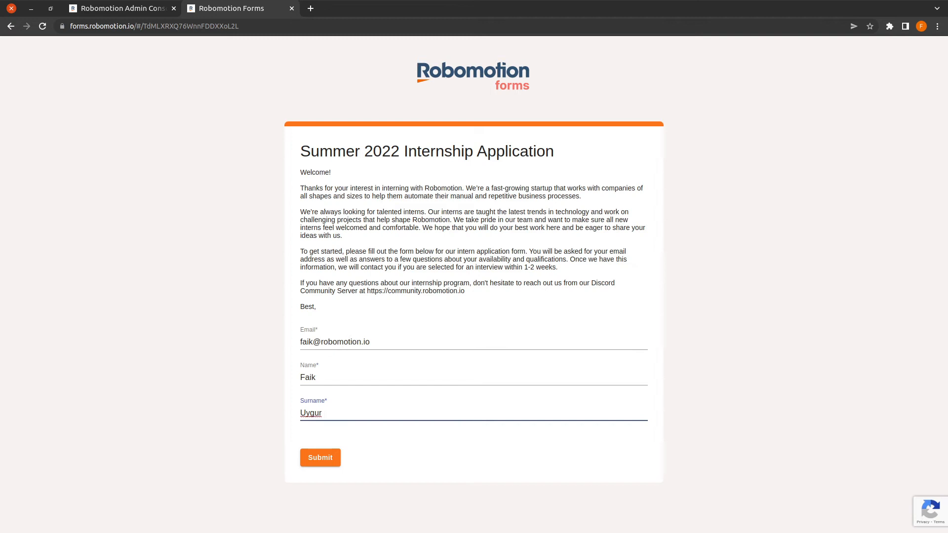
left_click(319, 458)
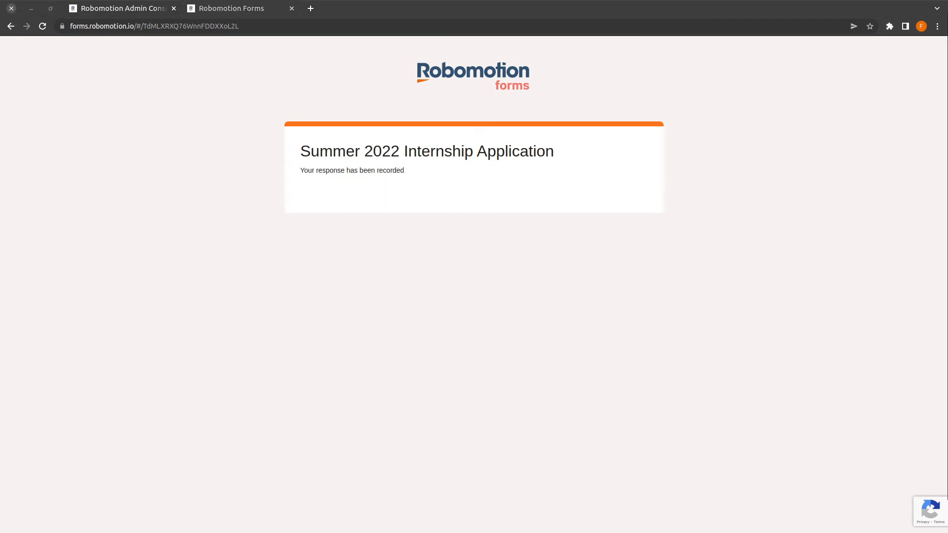
Step: Acknowledge the New Application notice in the Blue Steel robot window, then return to the browser
left_click_drag(845, 76, 503, 114)
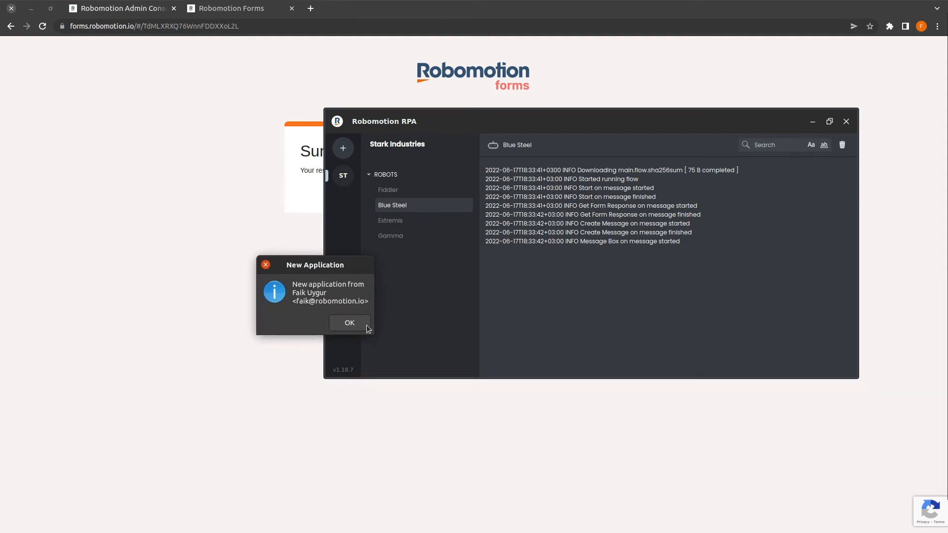
left_click(355, 325)
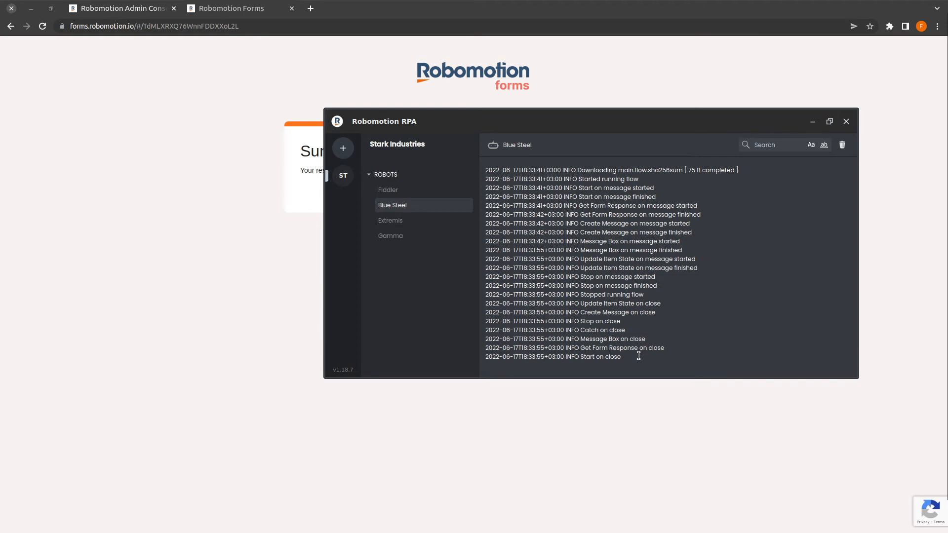
left_click_drag(508, 118, 721, 92)
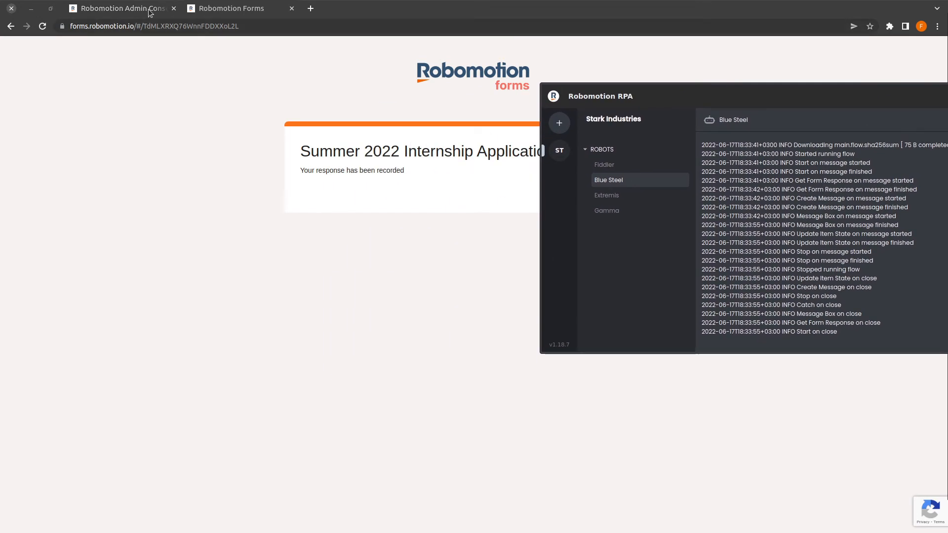
left_click(231, 13)
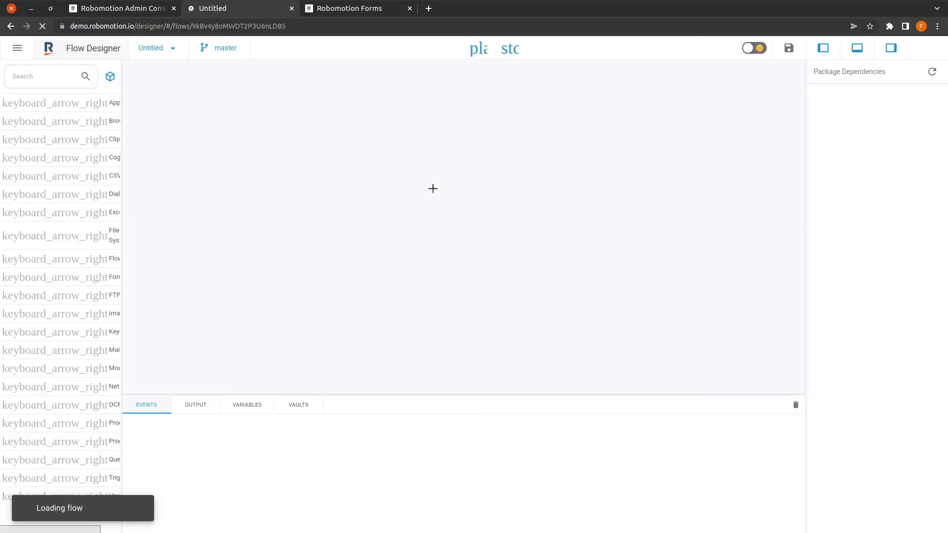
Step: Check the Admin Console Triggers page, then go back to the flow designer tab
left_click(137, 10)
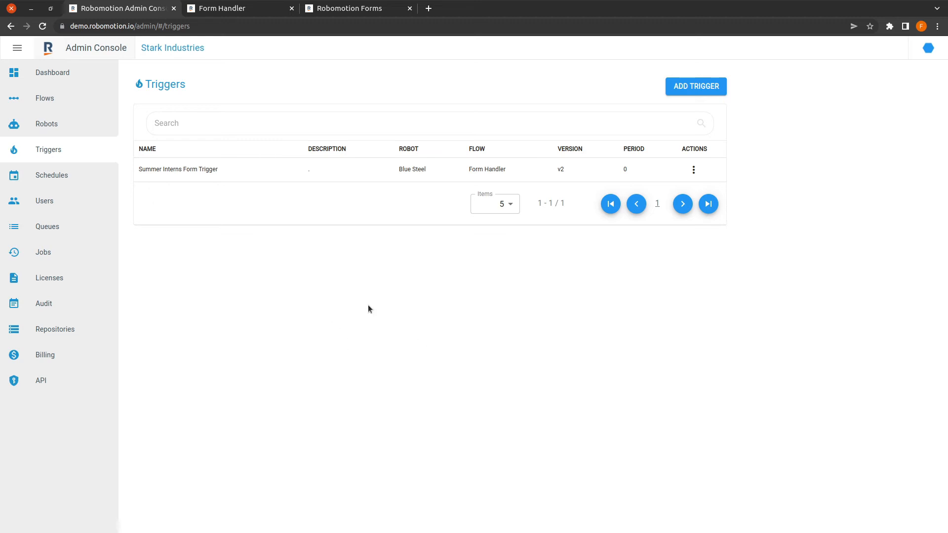
left_click(246, 9)
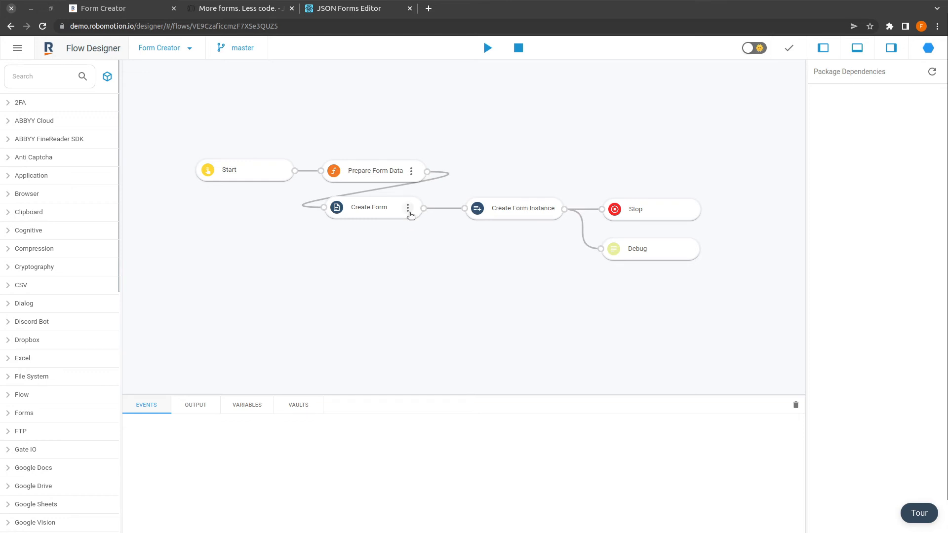
Step: Open the Create Form node's JSON schema with email, name and surname, then switch to the JSON Forms website
left_click(409, 211)
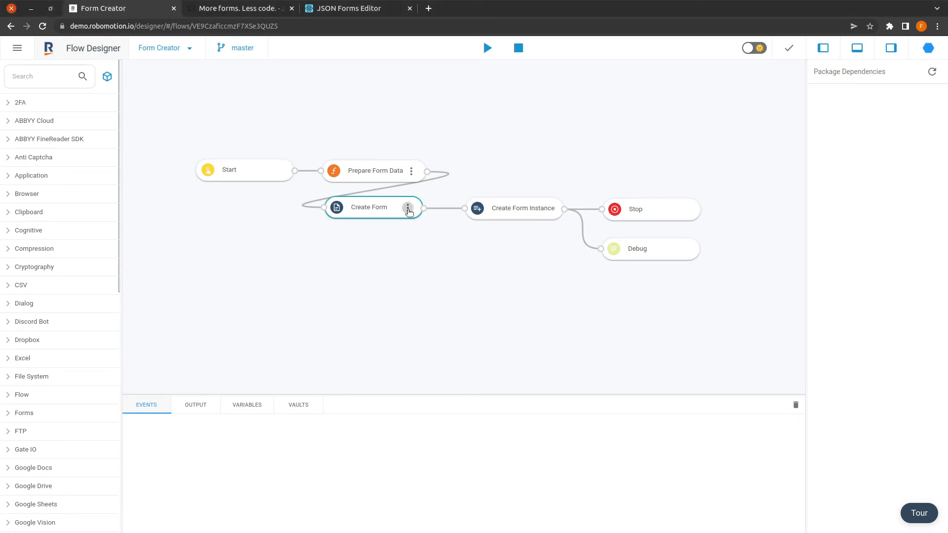
left_click(409, 212)
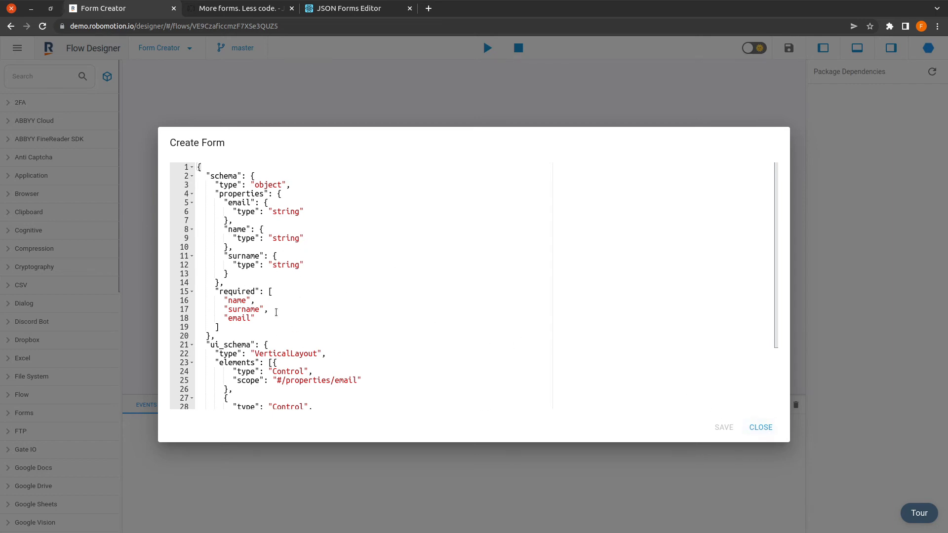
left_click(243, 12)
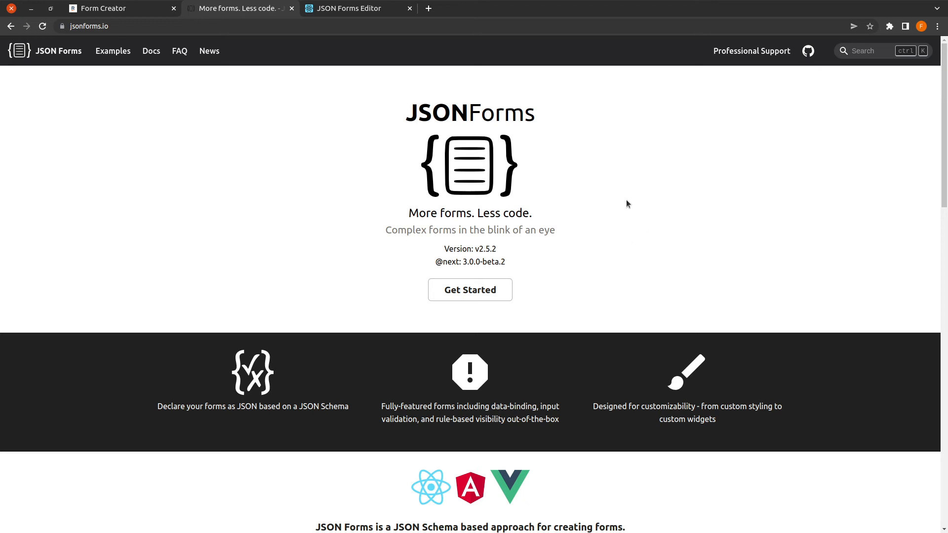
Step: Browse the JSON Forms examples, glance at the Basic example's schema, and open the Control example
left_click(115, 51)
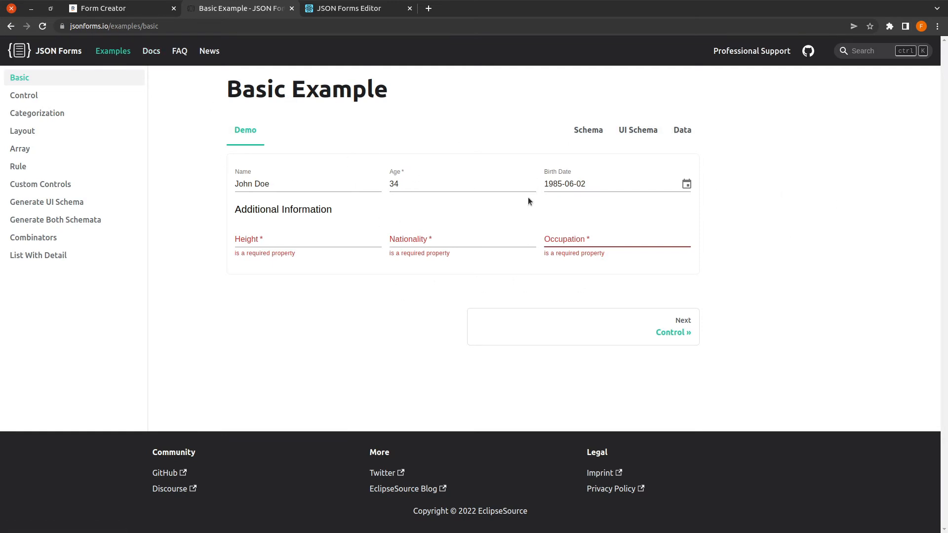
left_click(588, 136)
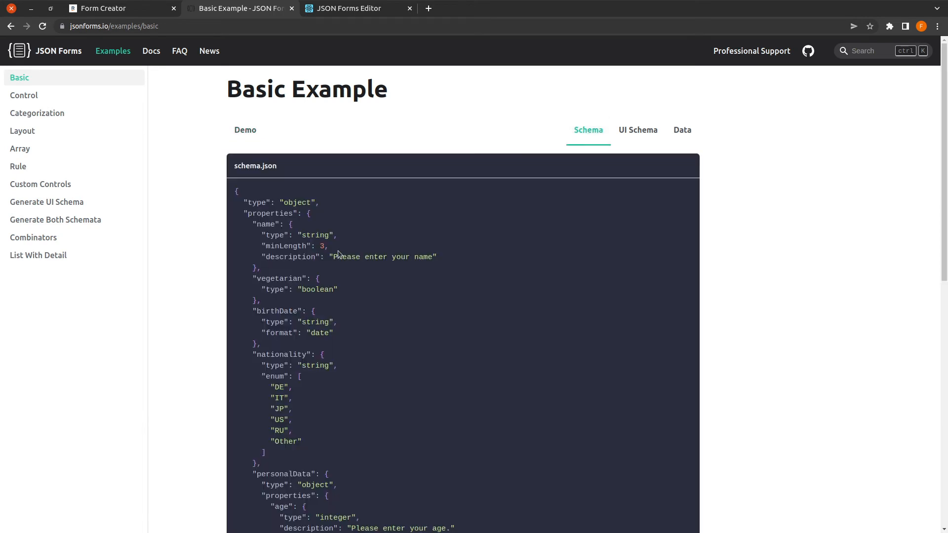
scroll(337, 253, "down", 8)
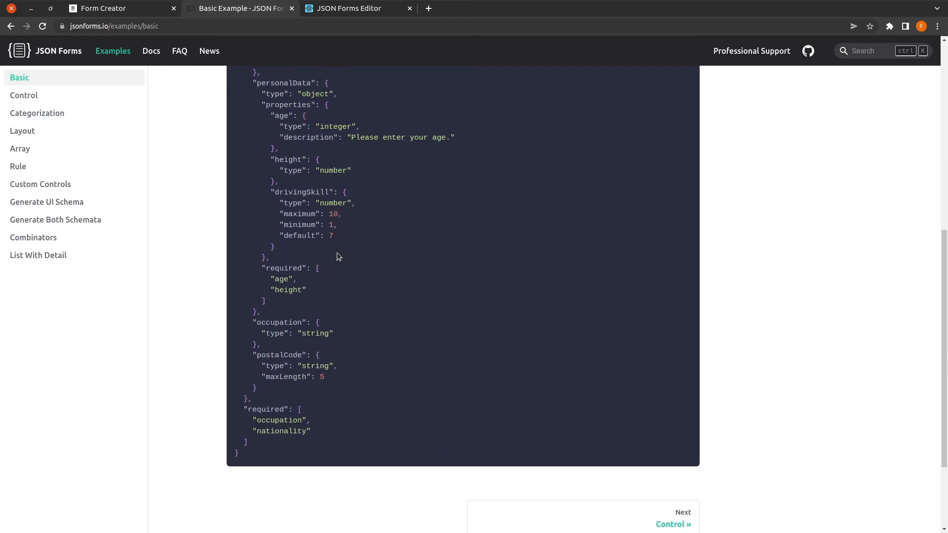
scroll(339, 254, "up", 5)
scroll(340, 256, "up", 4)
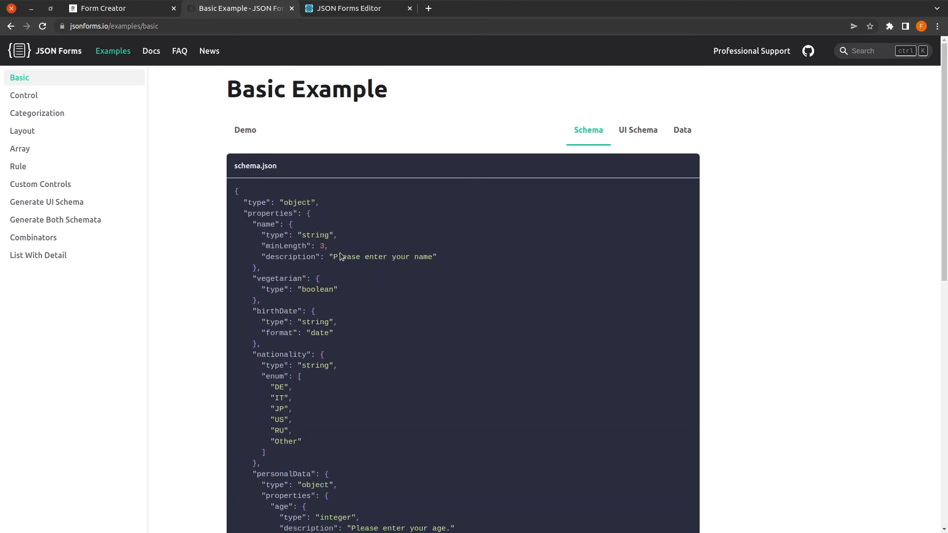
left_click(39, 100)
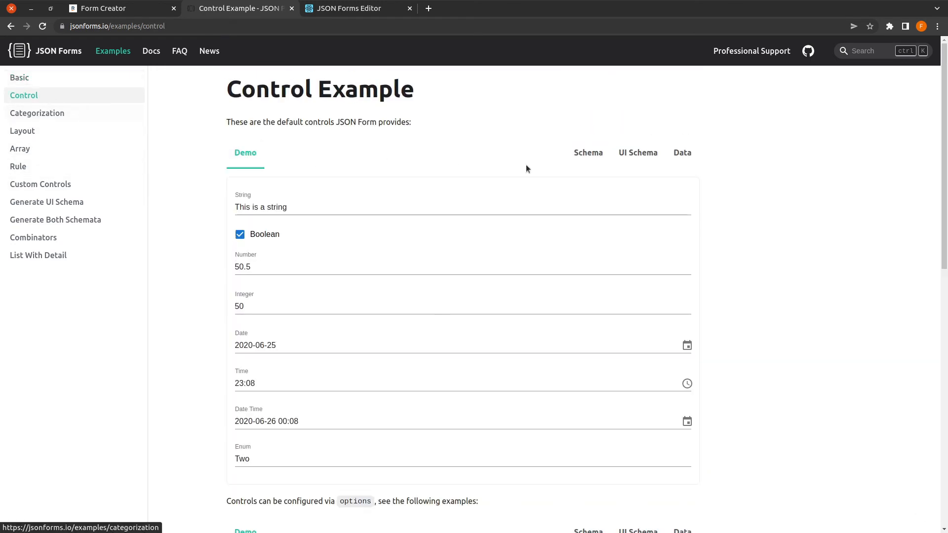
Step: Compare the Control example's demo form, JSON schema and UI schema, then open the Basic example page
left_click(444, 204)
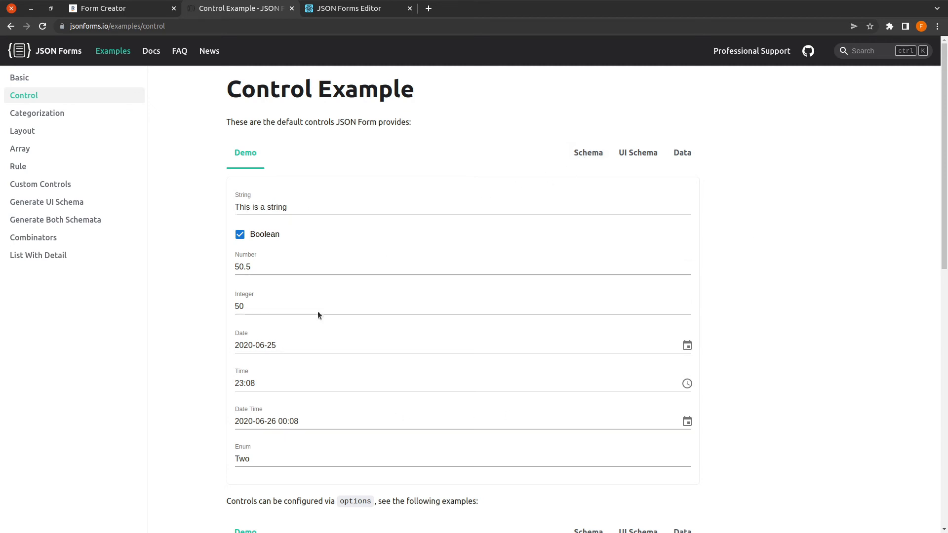
left_click(591, 155)
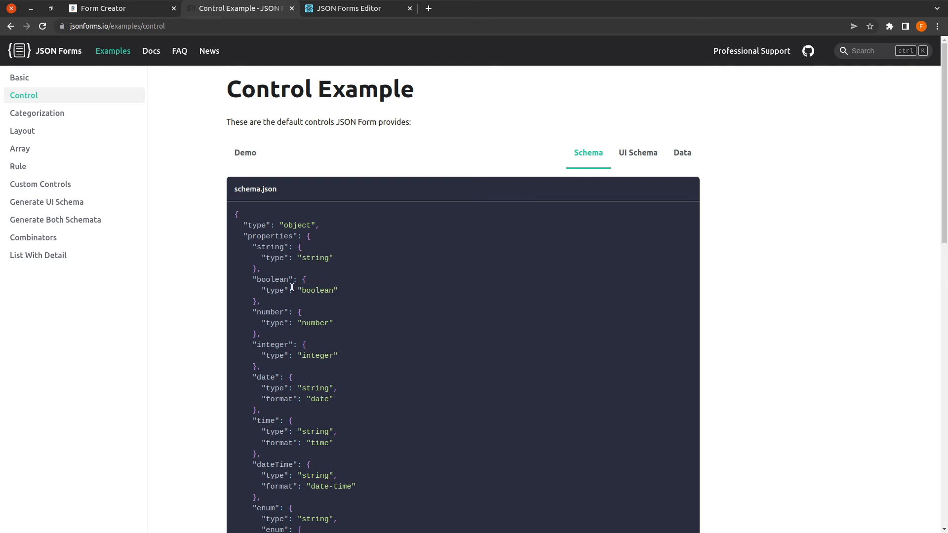
scroll(305, 315, "down", 3)
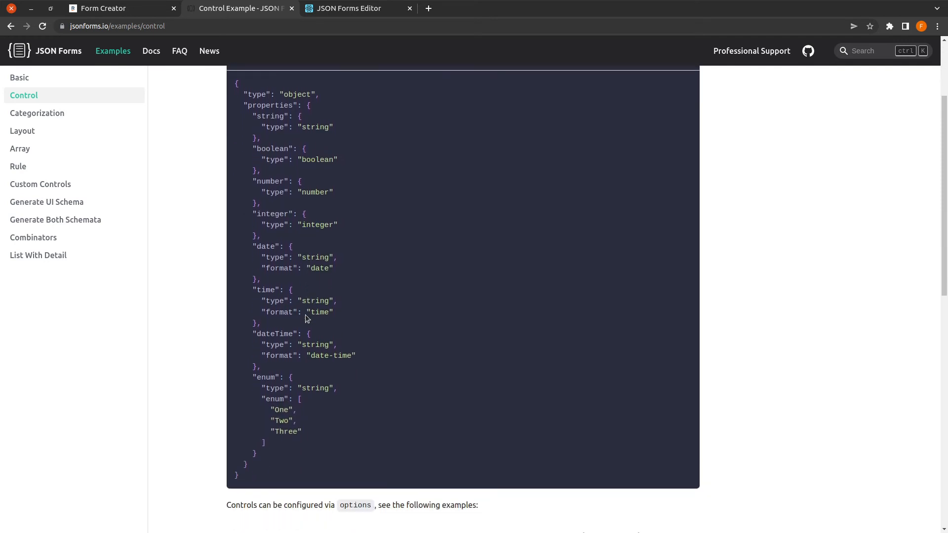
scroll(305, 317, "up", 3)
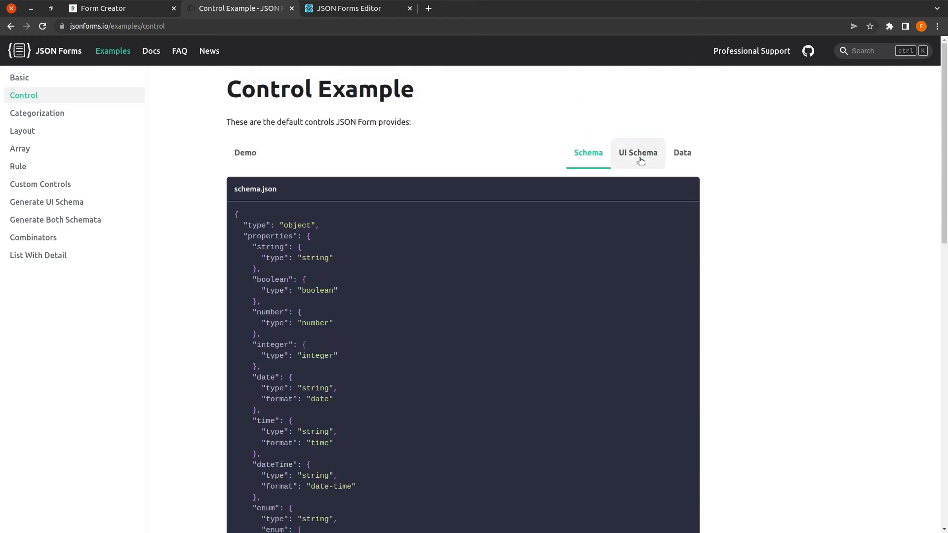
left_click(640, 159)
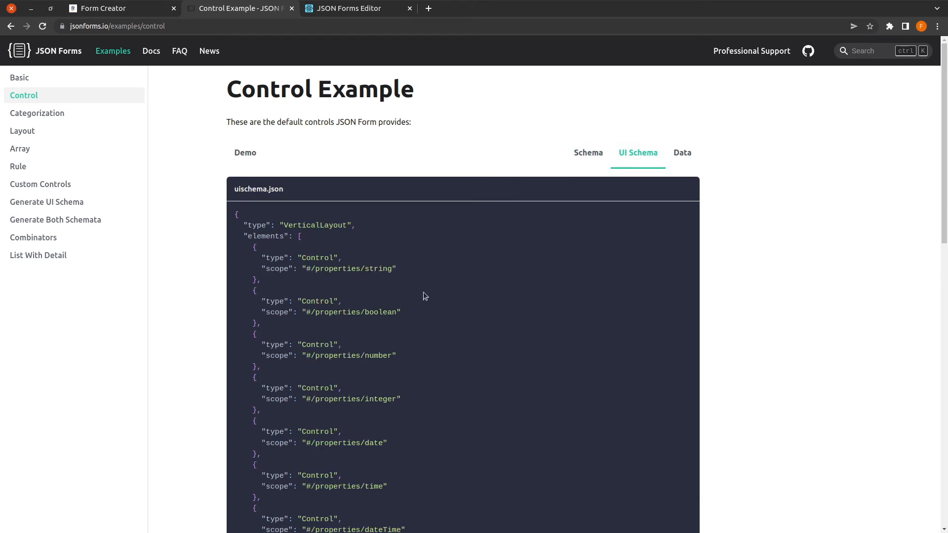
left_click(256, 154)
left_click(595, 154)
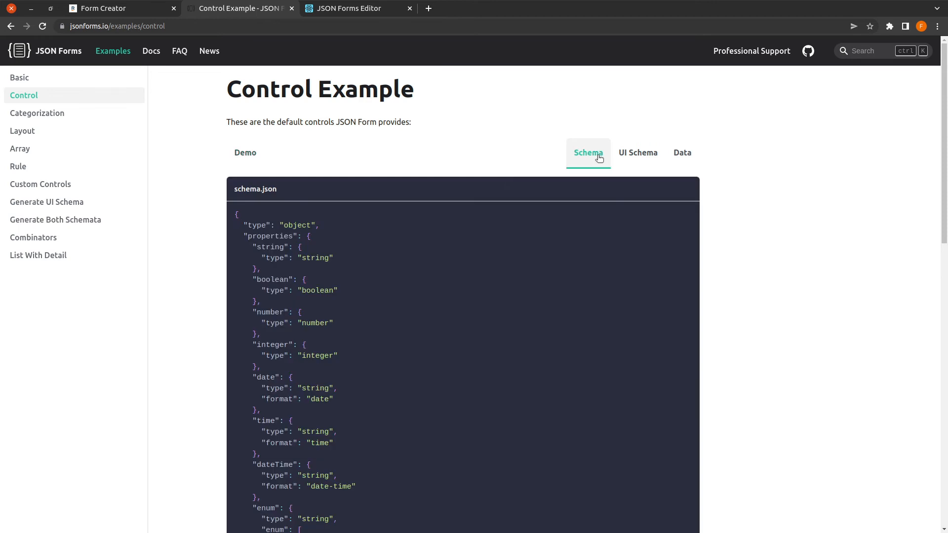
left_click(630, 157)
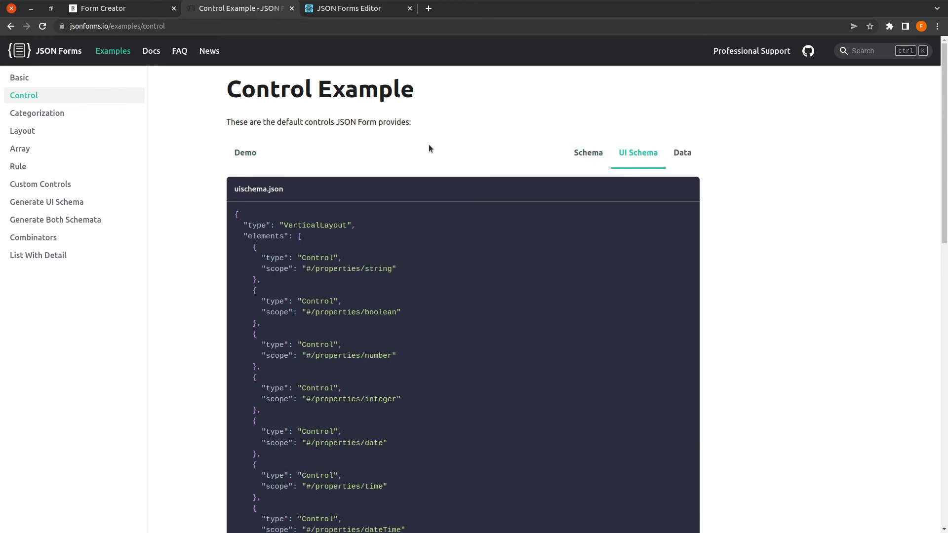
left_click(591, 154)
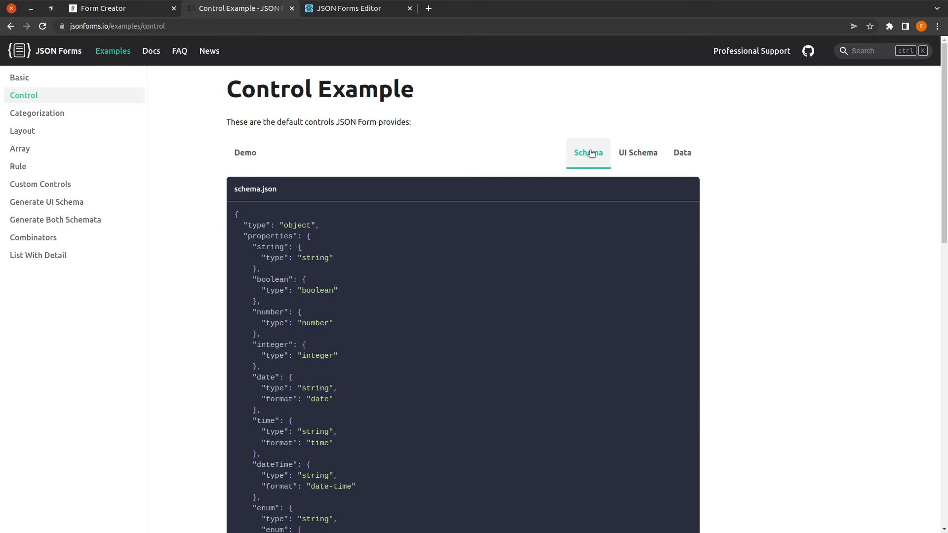
left_click(113, 52)
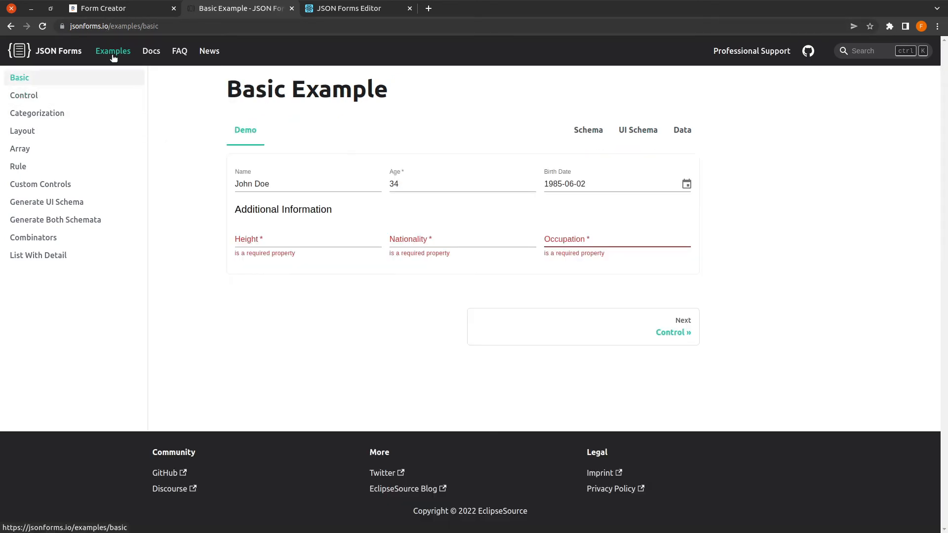
Step: Browse the Control, Categorization and Layout examples, viewing the horizontal layout's schema, then switch to the JSON Forms Editor
left_click(42, 97)
left_click(44, 113)
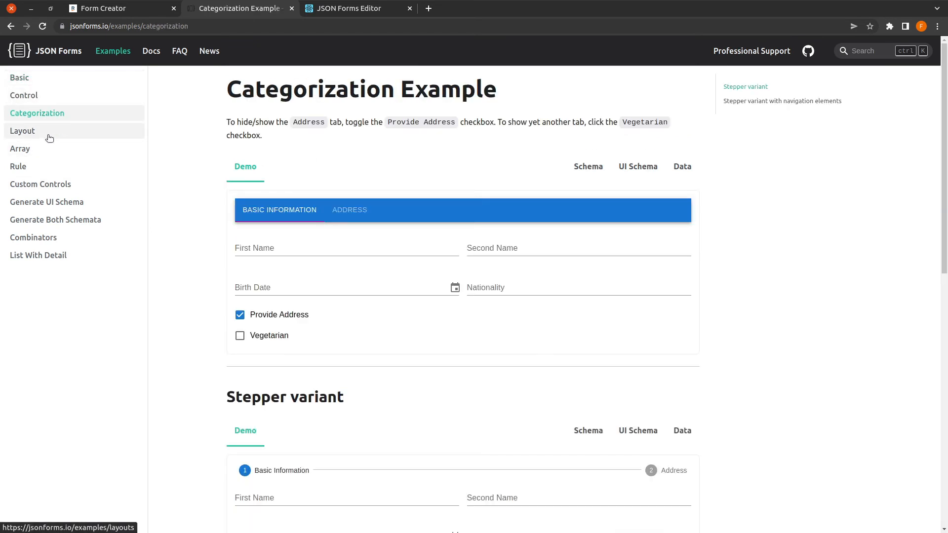
left_click(50, 139)
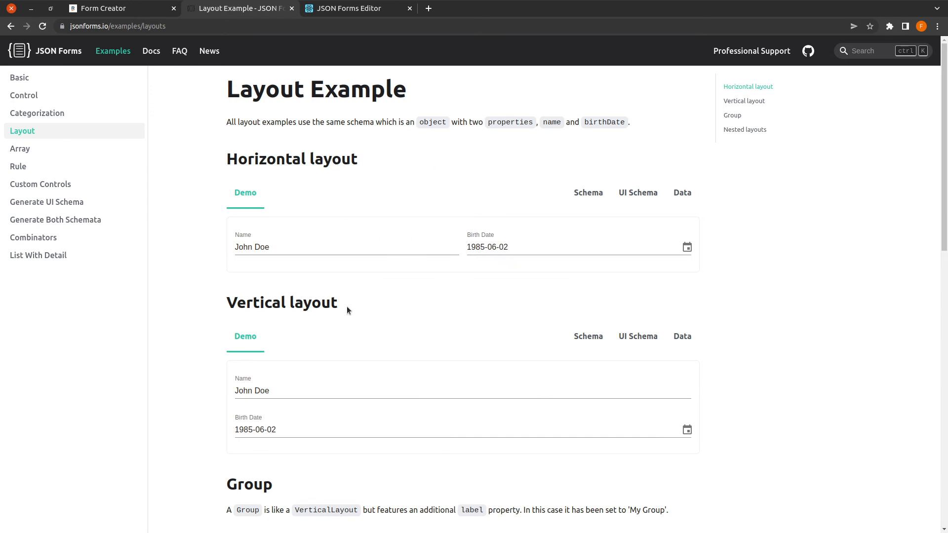
left_click(592, 193)
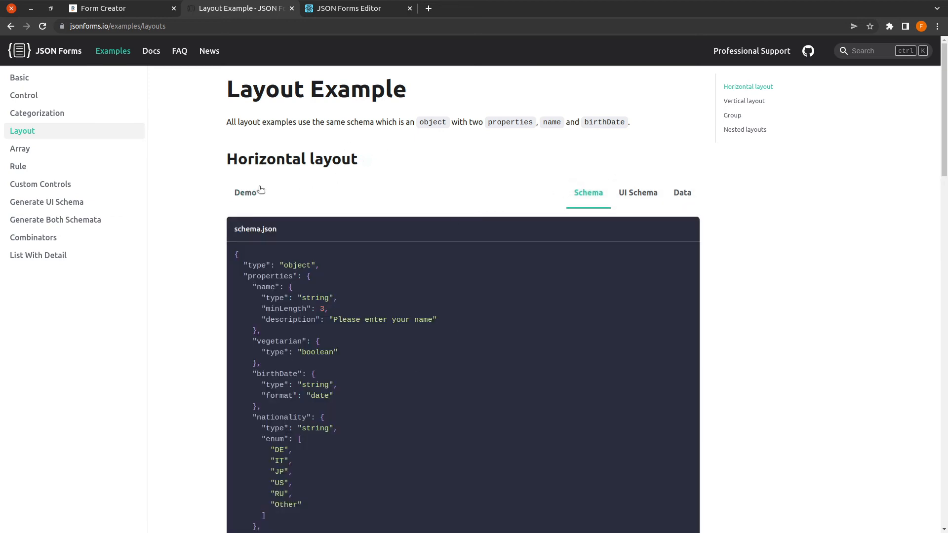
left_click(351, 13)
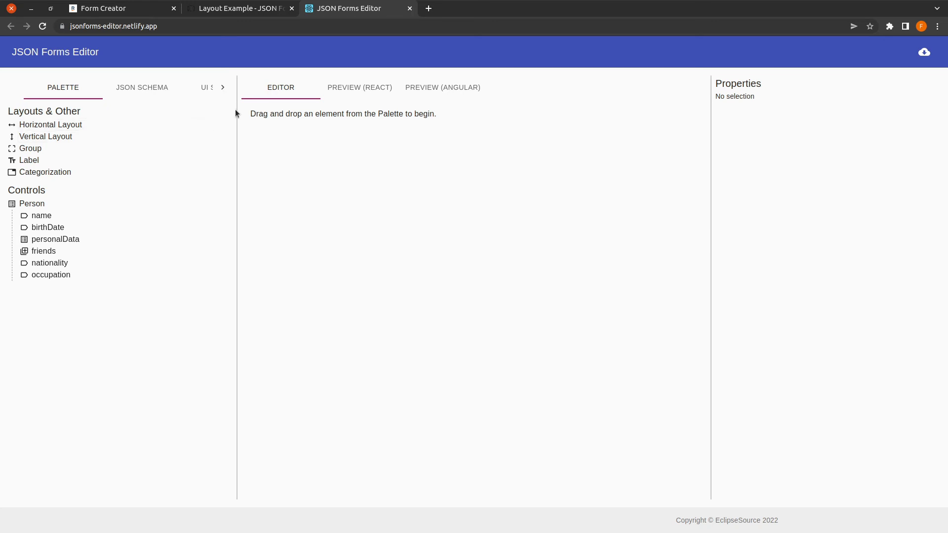
Step: Widen the editor's left panel to view the Person JSON schema text, then return to the Layout Example page
left_click_drag(237, 110, 279, 120)
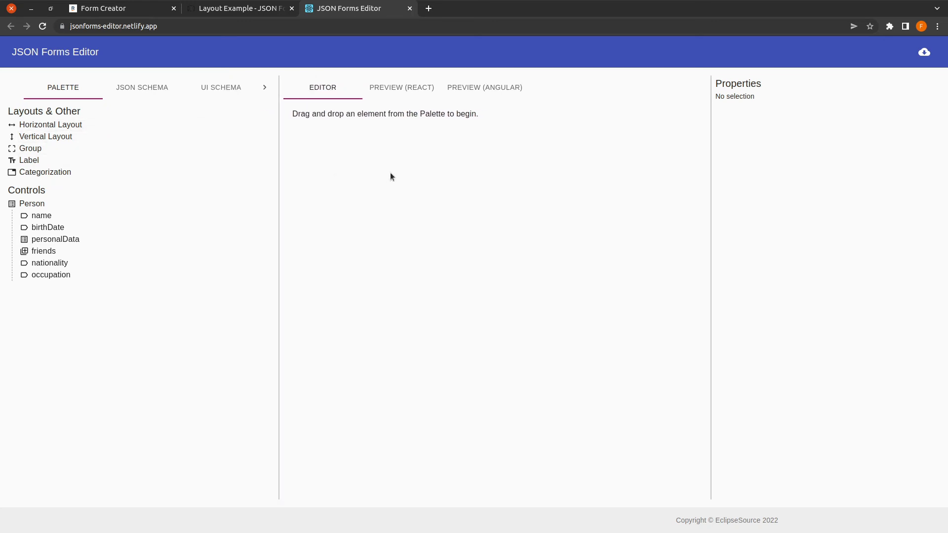
left_click(148, 88)
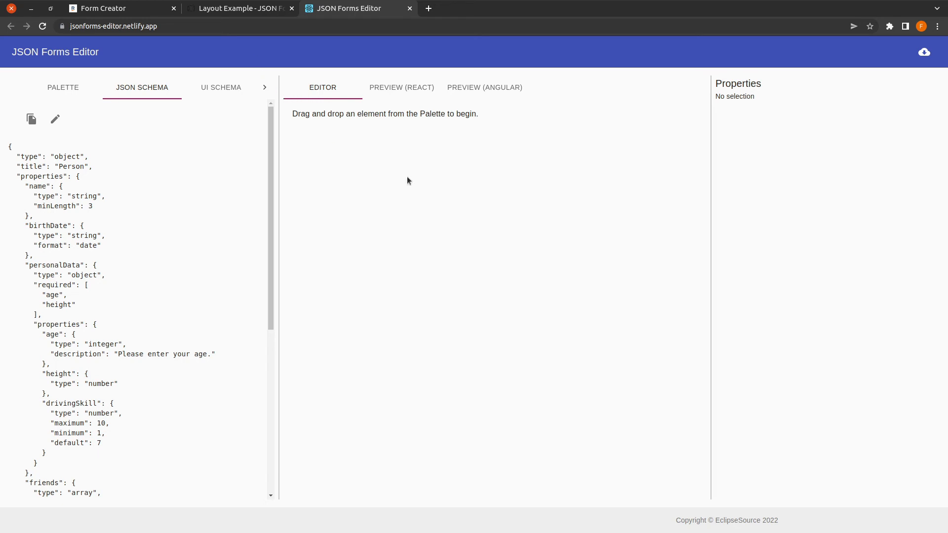
left_click(260, 14)
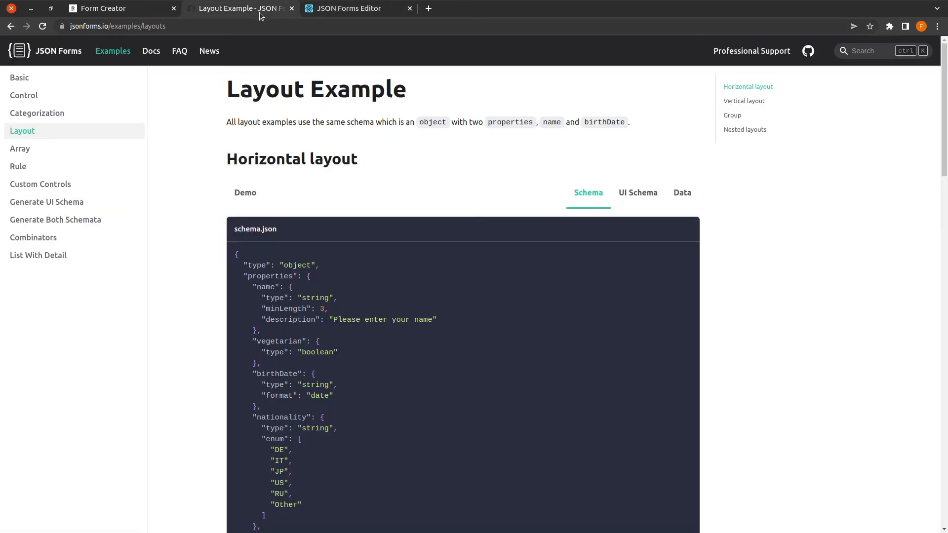
Step: Copy the Control example's complete schema.json and open the JSON Forms Editor's JSON schema text view
left_click(42, 97)
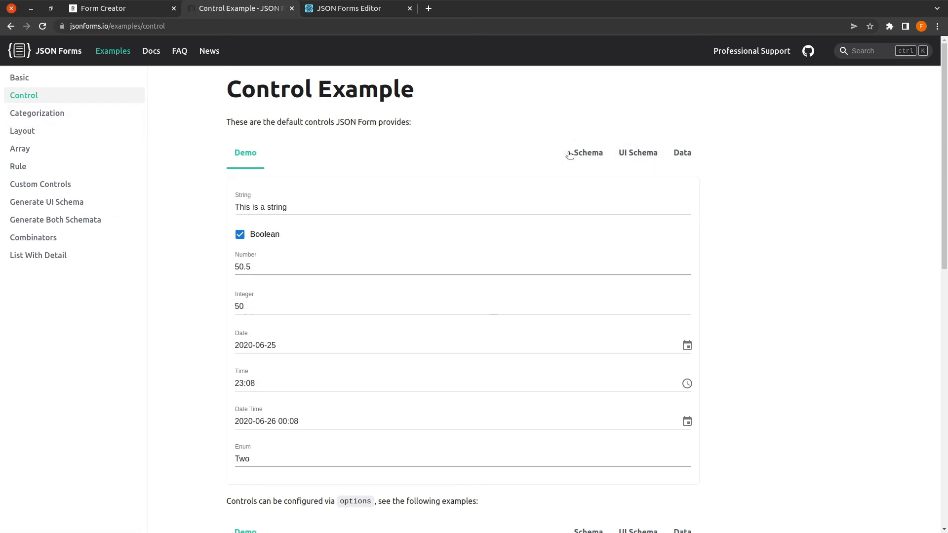
left_click(581, 153)
scroll(398, 316, "down", 5)
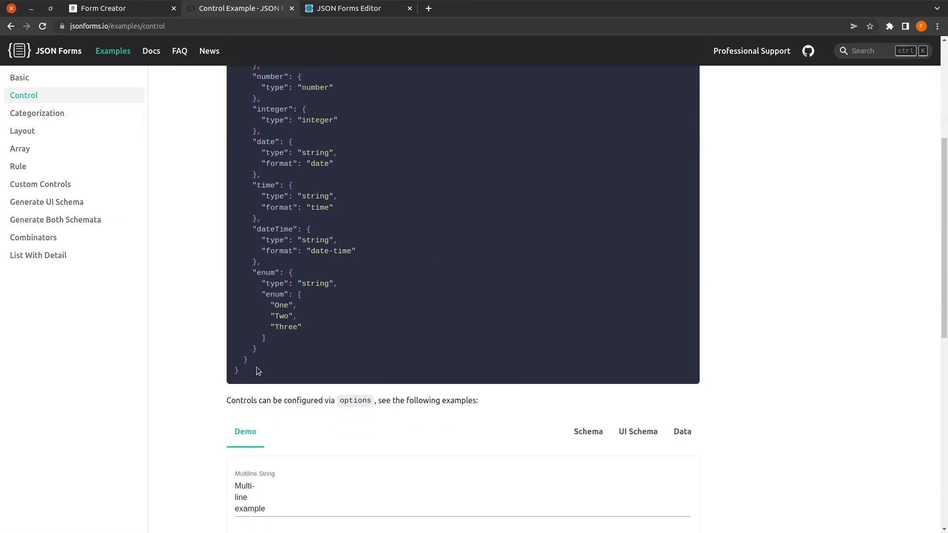
left_click_drag(256, 366, 236, 136)
key("ctrl+c")
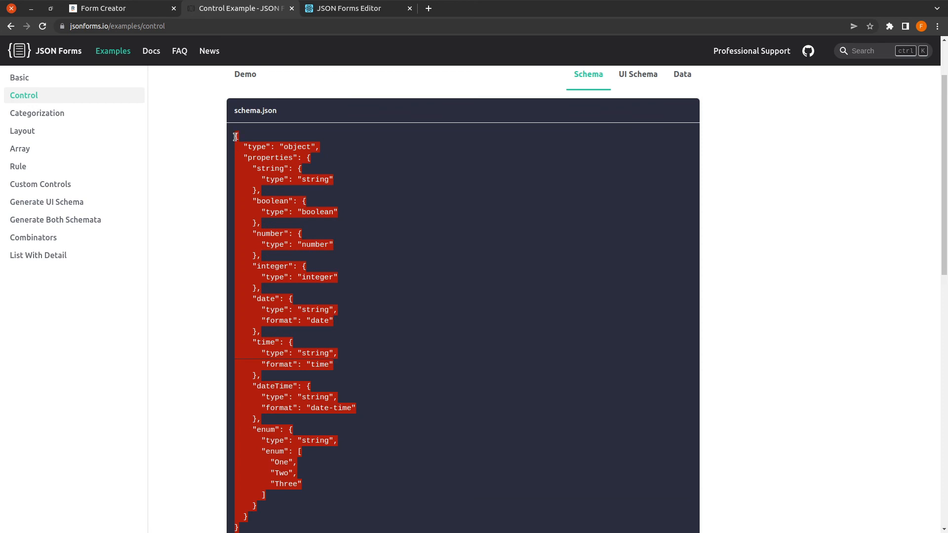
left_click(349, 10)
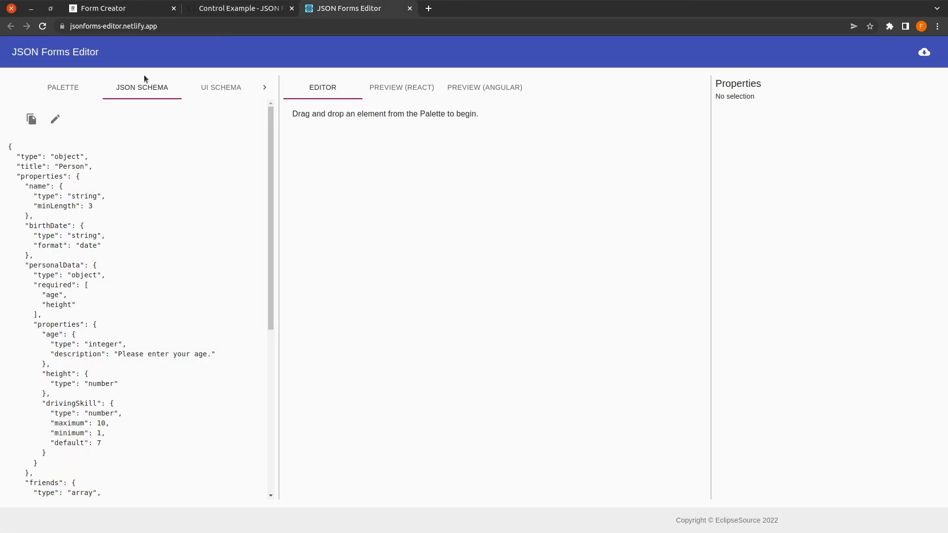
left_click(142, 91)
left_click(56, 120)
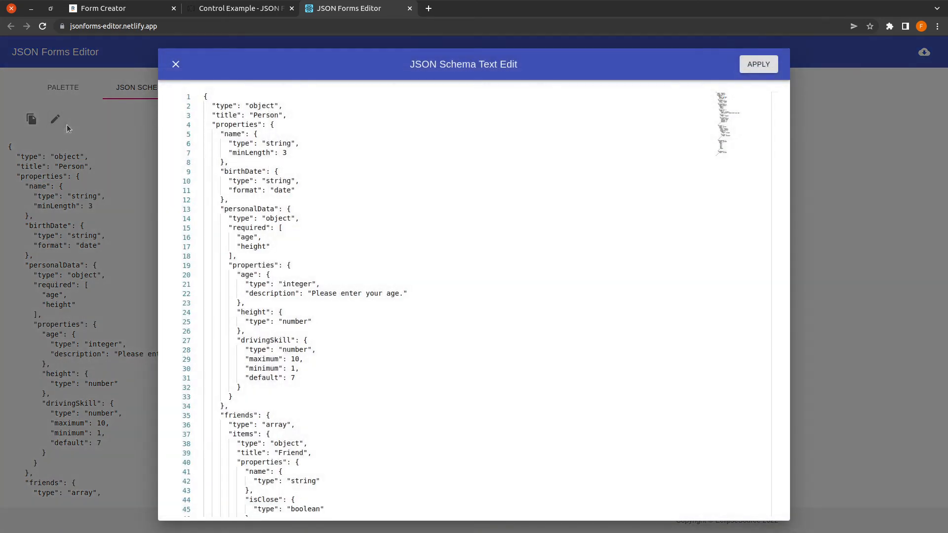
Step: Replace the existing Person schema with the pasted Control example schema
left_click(464, 257)
key("ctrl+a")
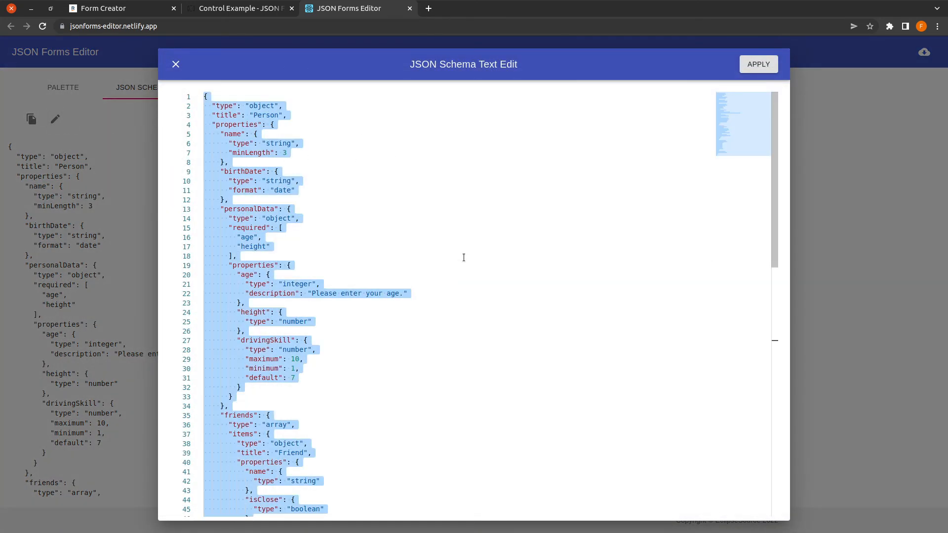
key("ctrl+v")
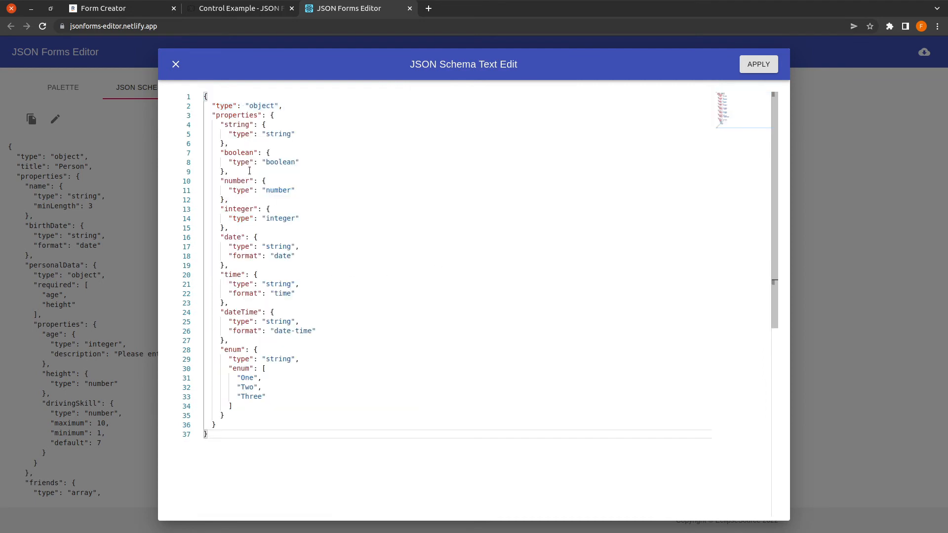
Step: Delete the integer, time, dateTime and enum properties from the schema
mouse_move(218, 209)
left_mouse_down()
mouse_move(299, 265)
mouse_move(305, 378)
mouse_move(247, 227)
mouse_move(219, 227)
left_mouse_up()
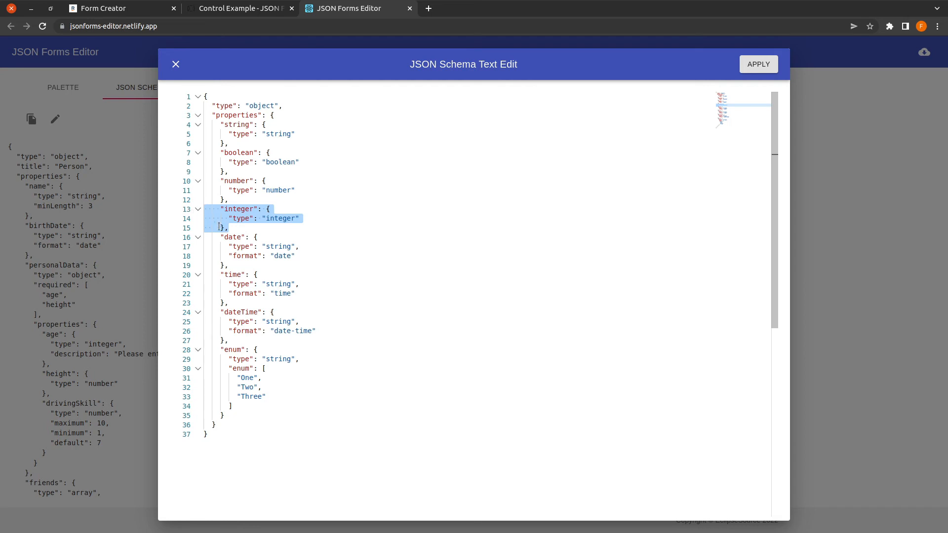
key("BackSpace")
key("BackSpace")
left_click_drag(238, 388, 188, 250)
key("BackSpace")
key("BackSpace")
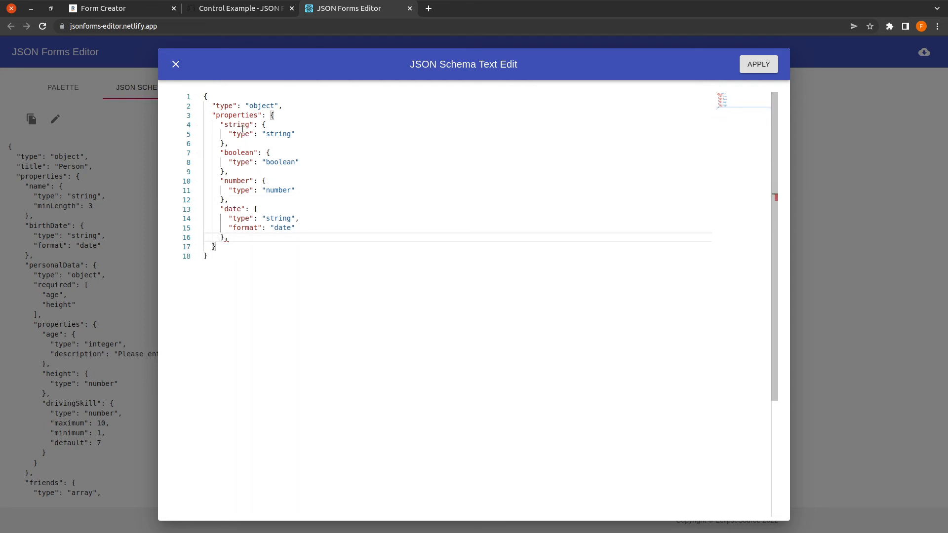
key("BackSpace")
Step: Rename the string property key to 'name' and leave the boolean key unchanged
double_click(236, 124)
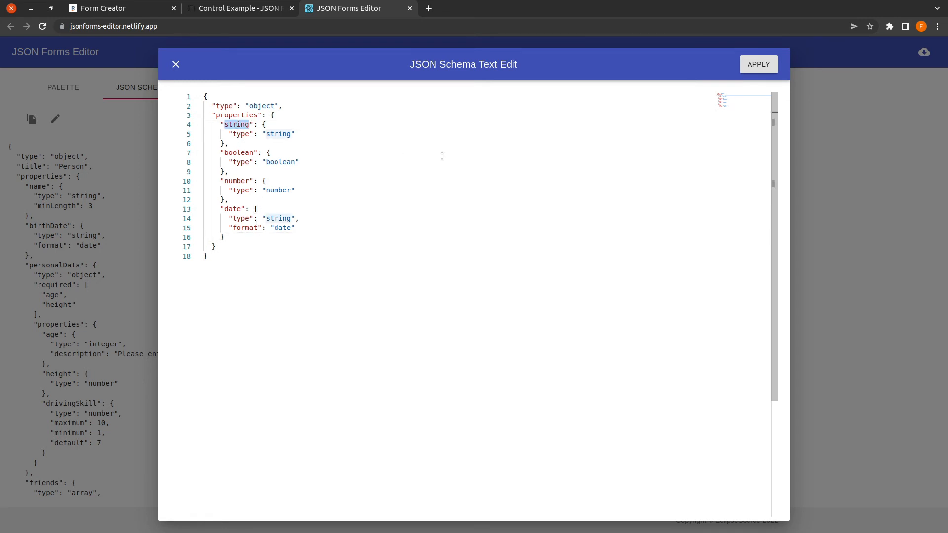
type("name")
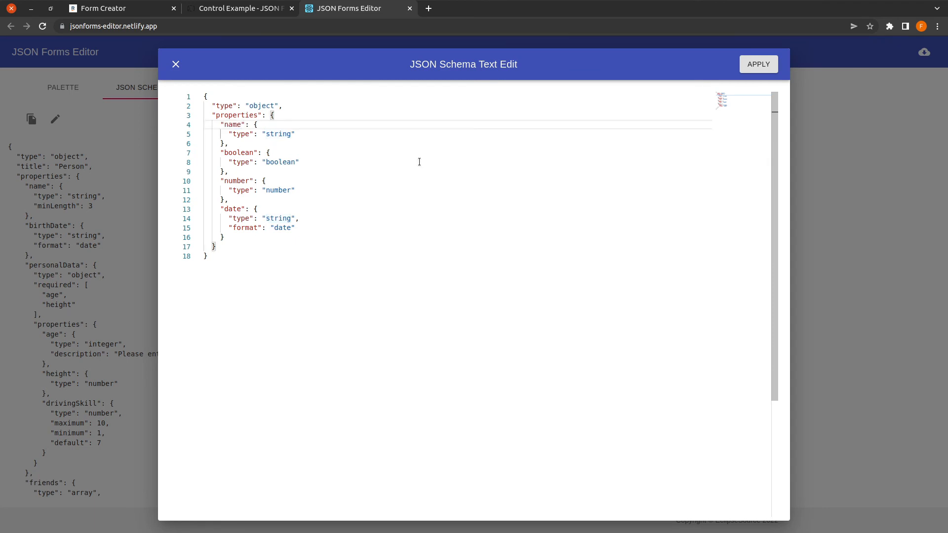
double_click(241, 153)
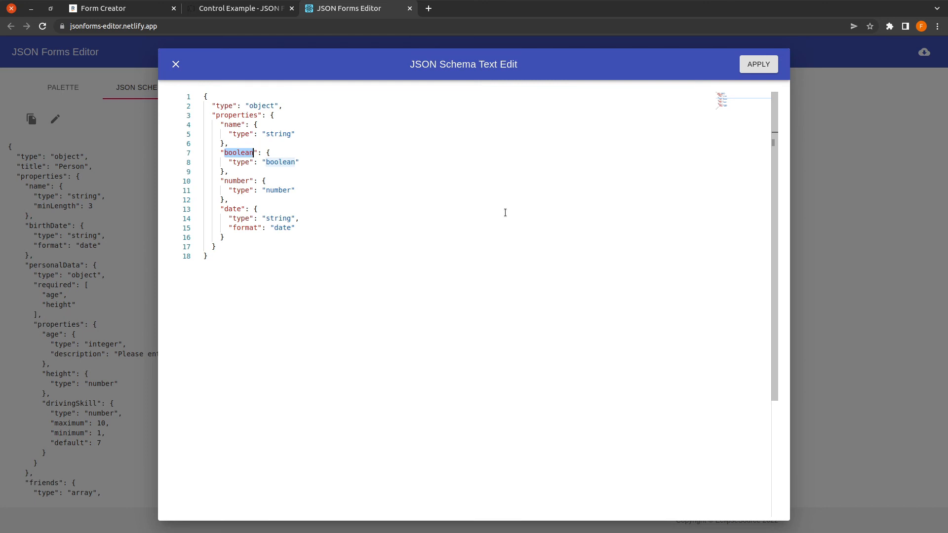
left_click(241, 153)
double_click(240, 152)
left_click(252, 153)
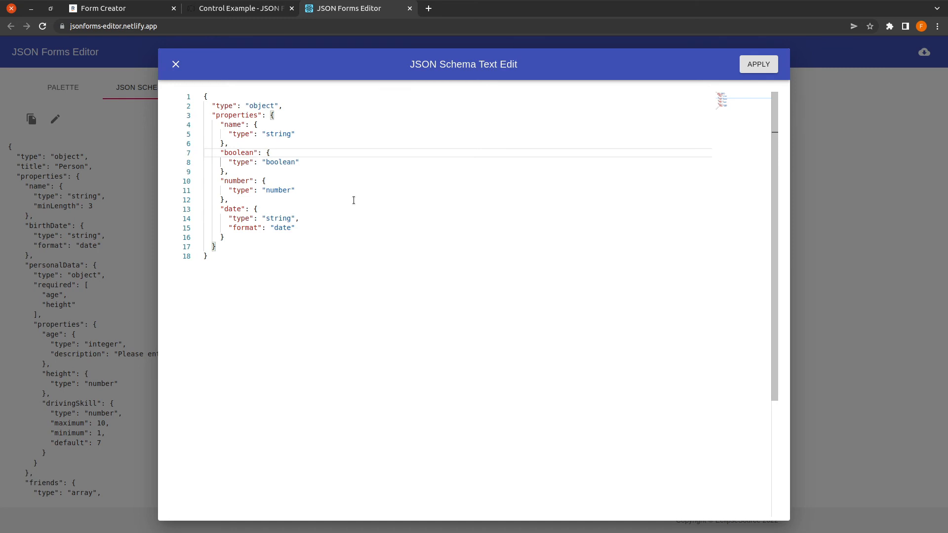
Step: Rename the boolean key to 'booleanType' and apply the schema
type("Type")
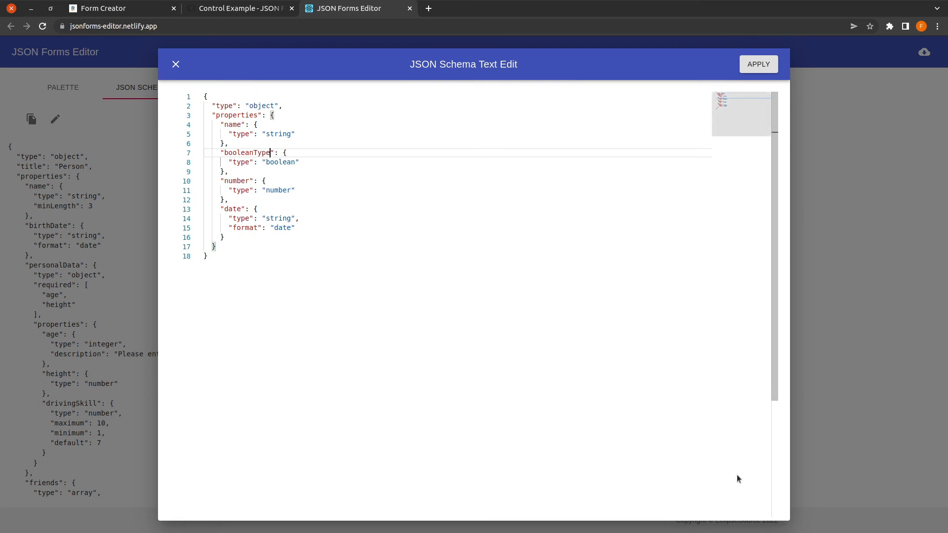
left_click(758, 64)
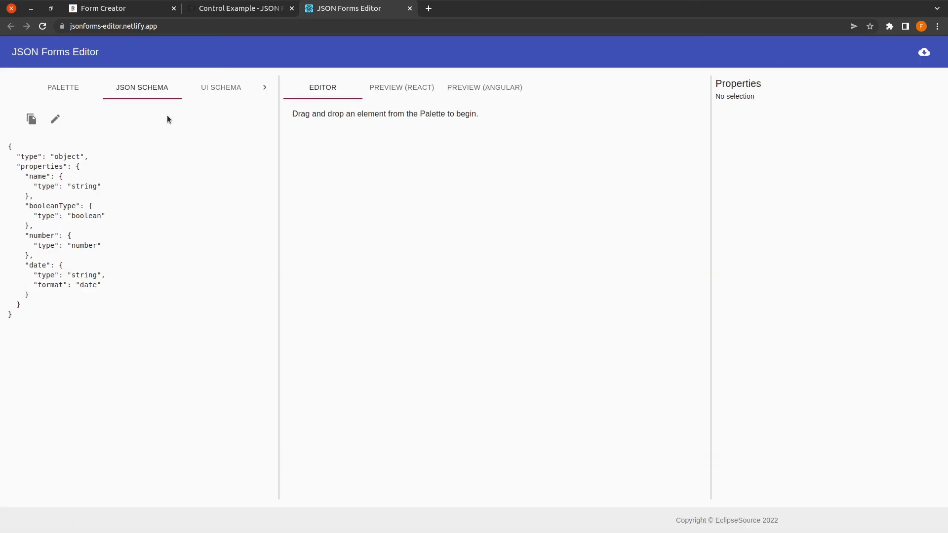
Step: Build a Vertical Layout with the name control above the booleanType checkbox
left_click(82, 90)
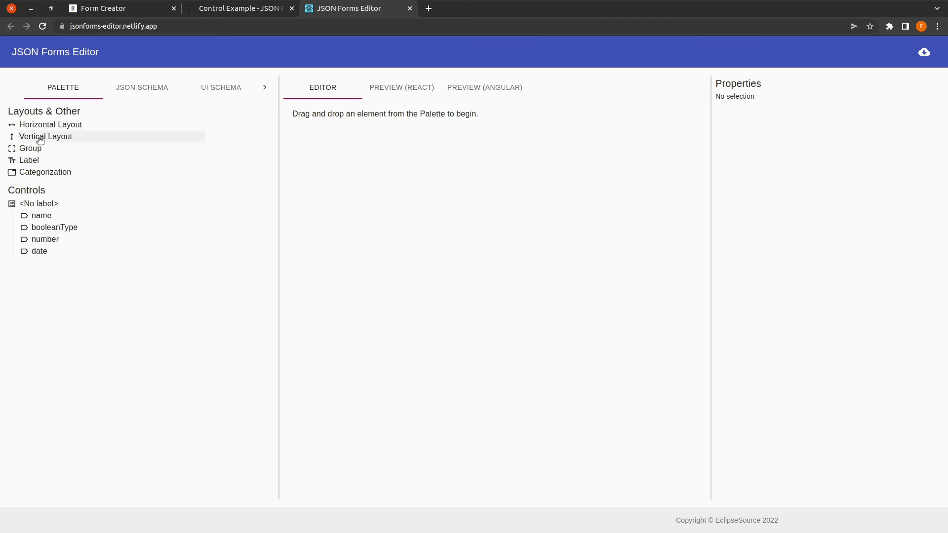
left_click_drag(40, 141, 375, 131)
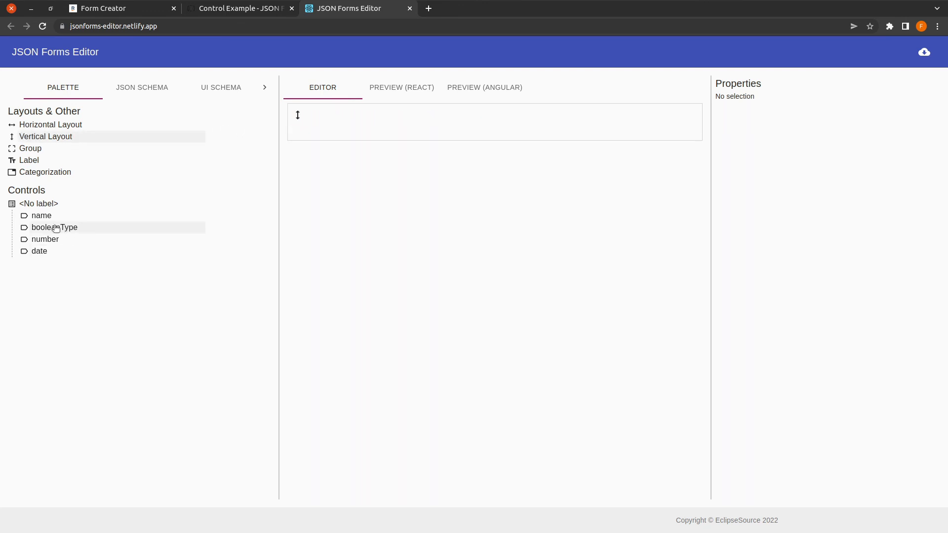
left_click_drag(49, 232, 371, 132)
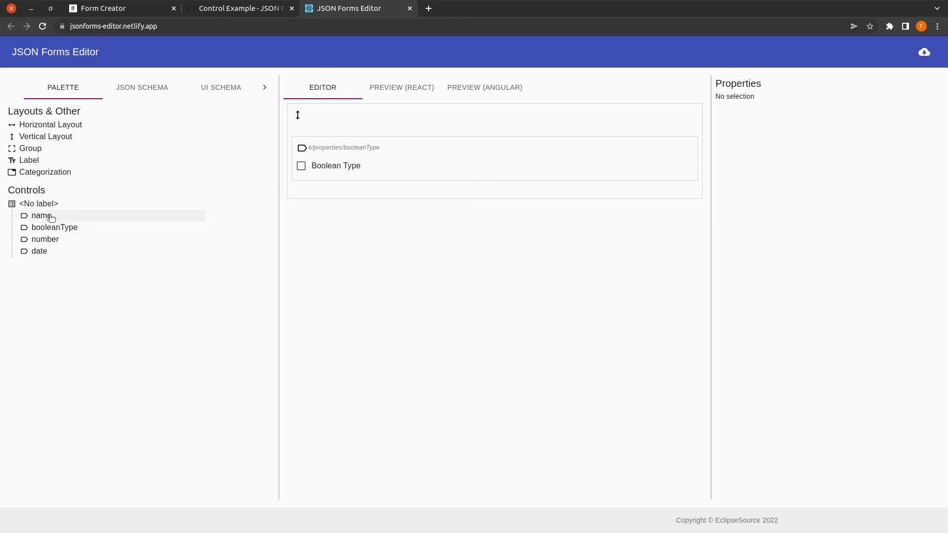
left_click_drag(50, 216, 345, 138)
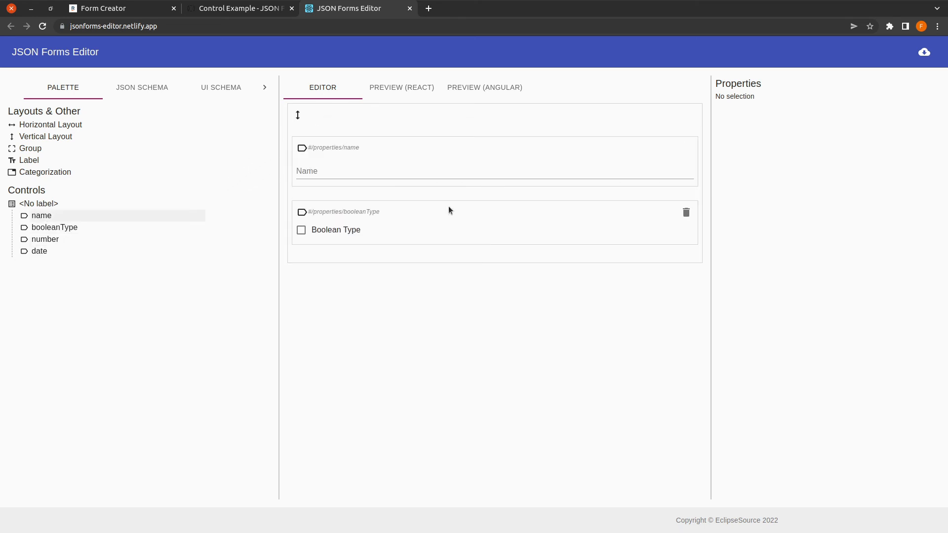
left_click(144, 89)
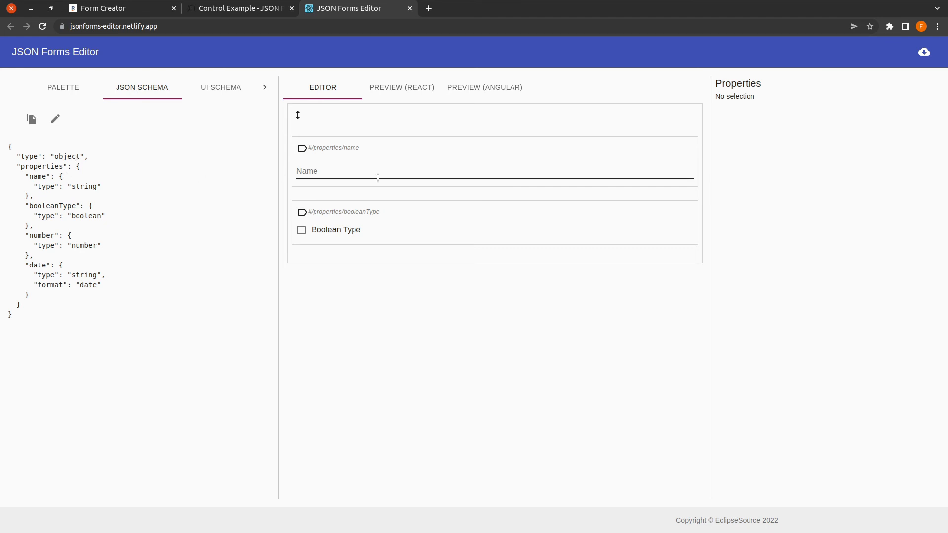
Step: In the schema text, rename booleanType to 'surname' and change its type to string
double_click(49, 205)
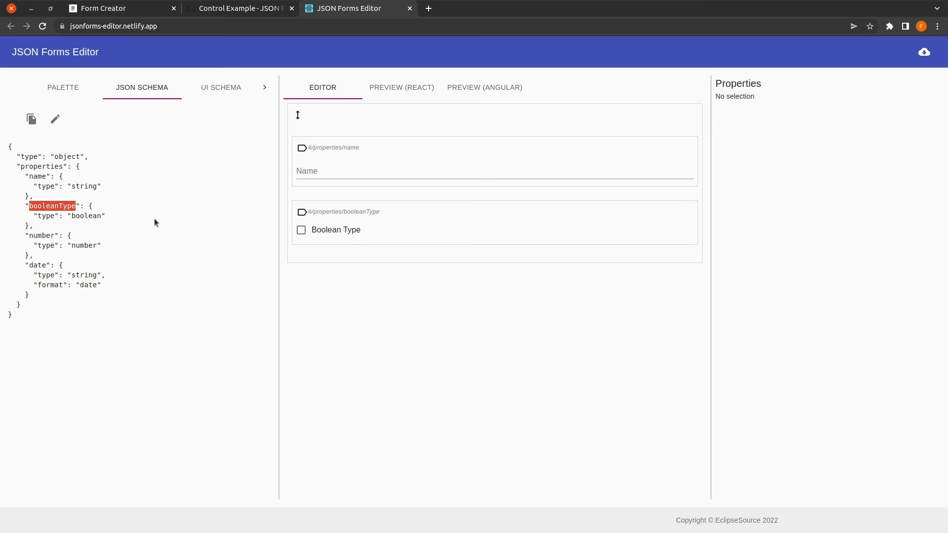
left_click(55, 119)
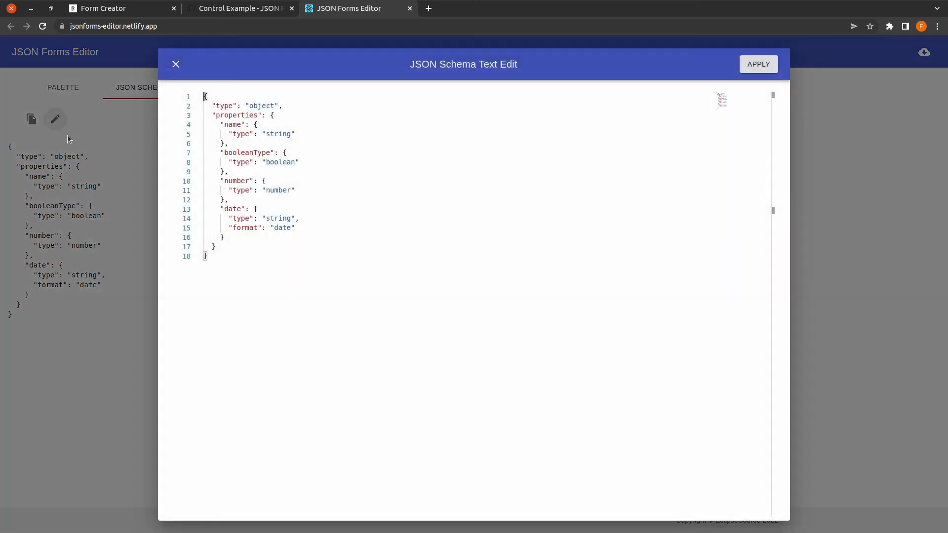
double_click(239, 152)
type("sue")
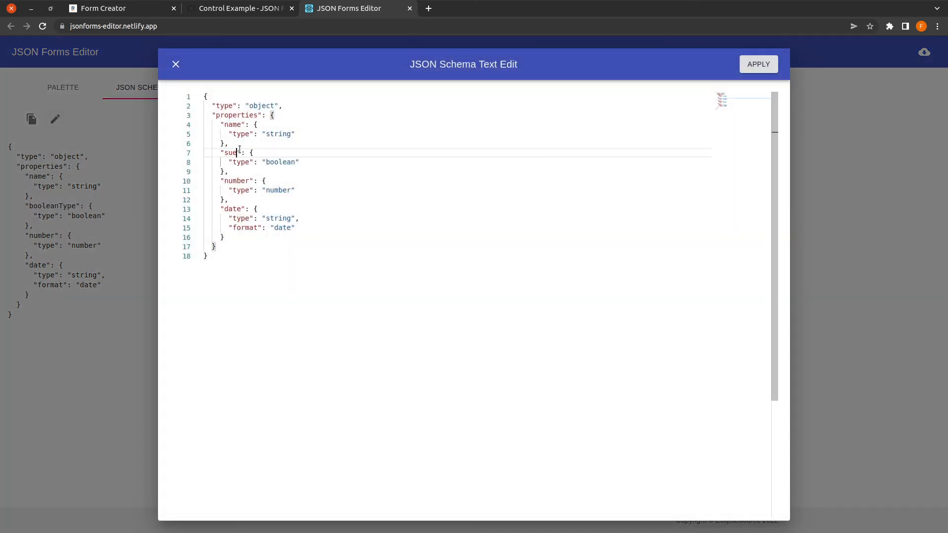
key("BackSpace")
type("rname")
double_click(276, 162)
type("string")
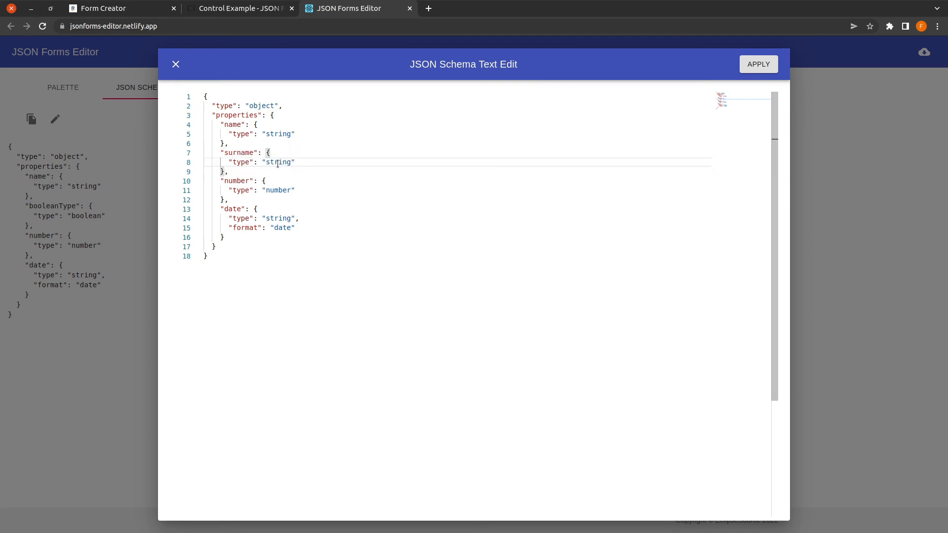
Step: Delete the number property, rename date to 'birthDate', and apply the schema
left_click_drag(226, 200, 135, 174)
key("BackSpace")
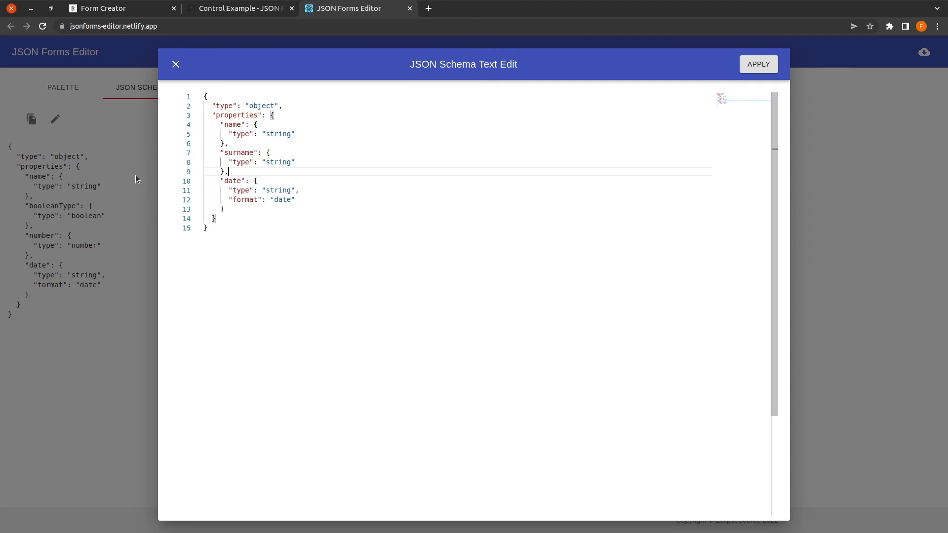
key("Down")
key("Left")
key("shift+End")
key("shift+Left")
key("shift+Left")
key("shift+Left")
key("shift+Left")
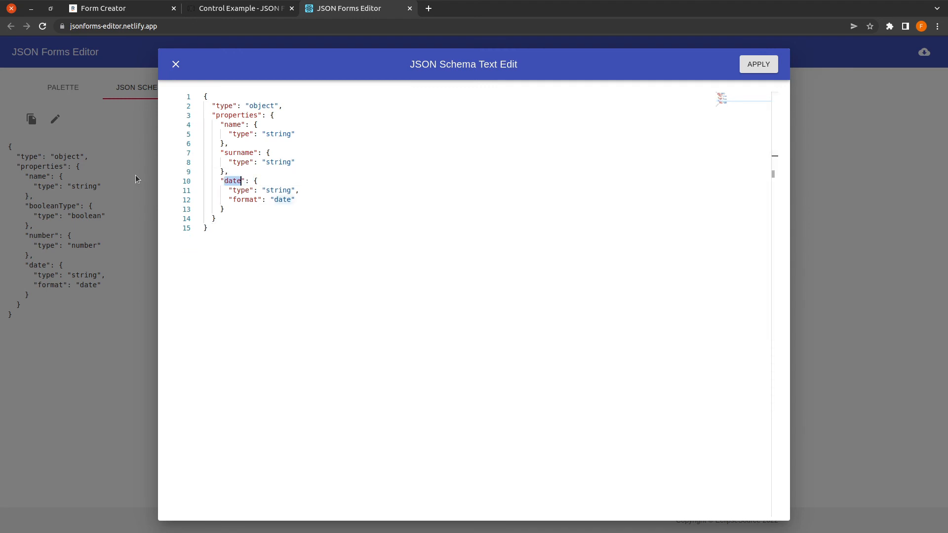
type("birthData")
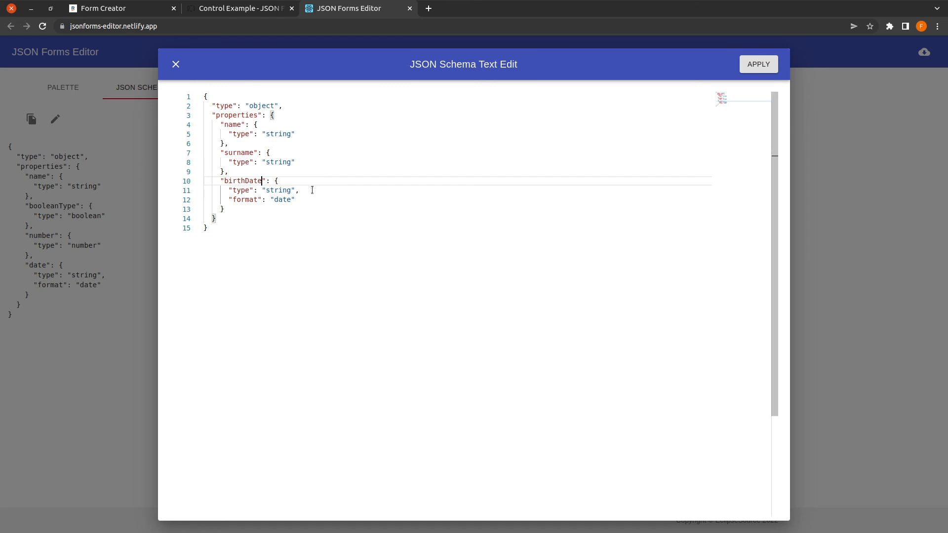
left_click_drag(312, 190, 197, 192)
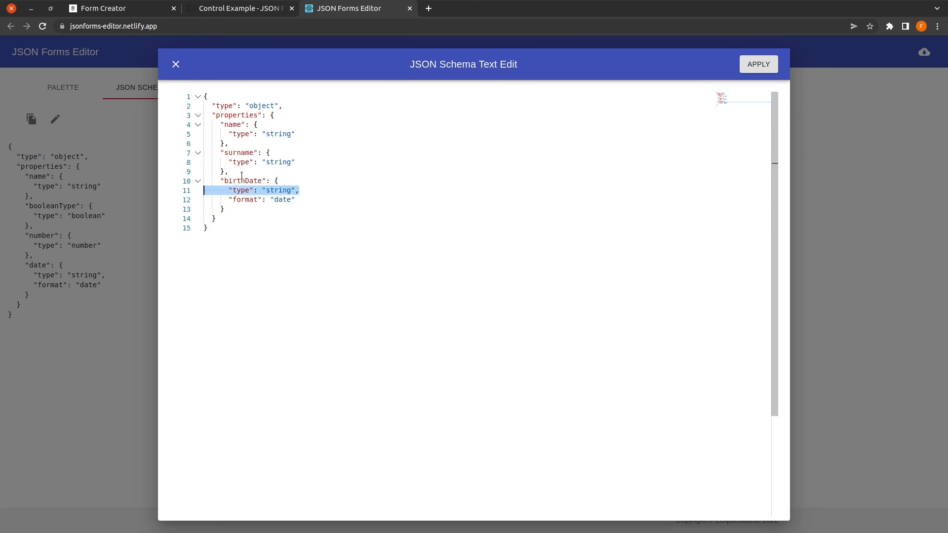
left_click_drag(298, 199, 197, 202)
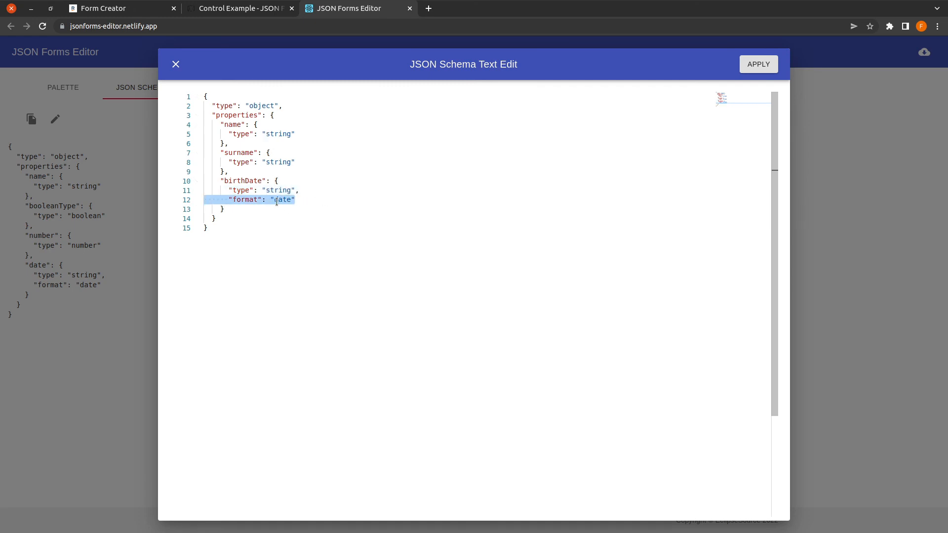
left_click(755, 66)
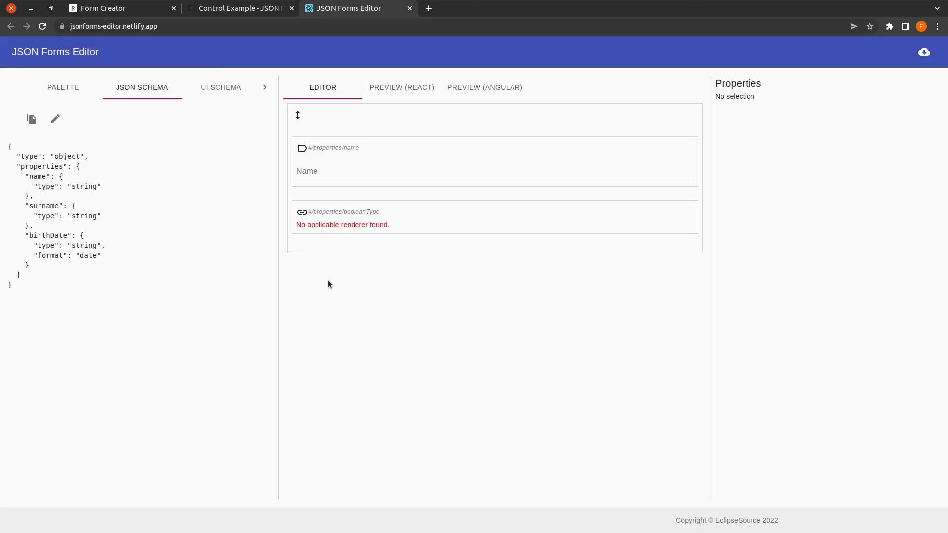
Step: Replace the broken booleanType control with surname and birthDate controls below Name
left_click(426, 213)
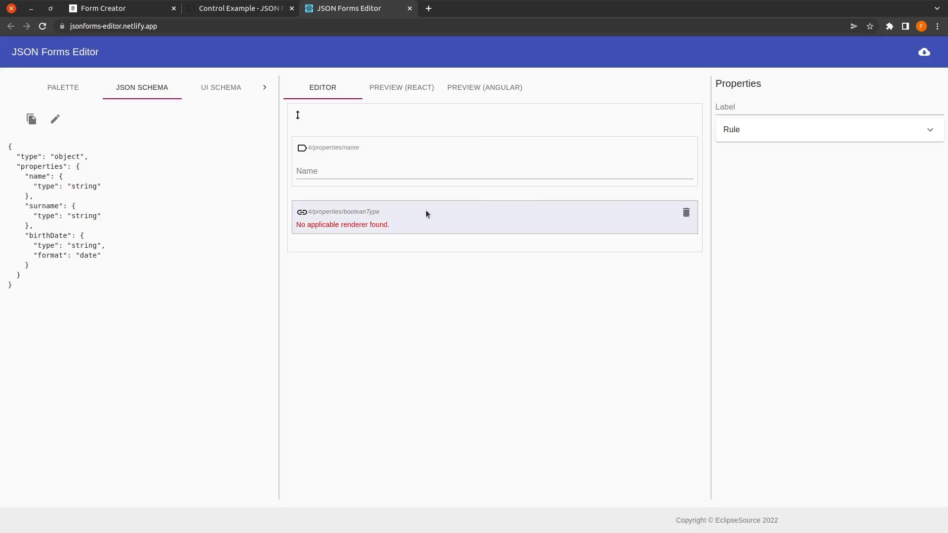
left_click(686, 214)
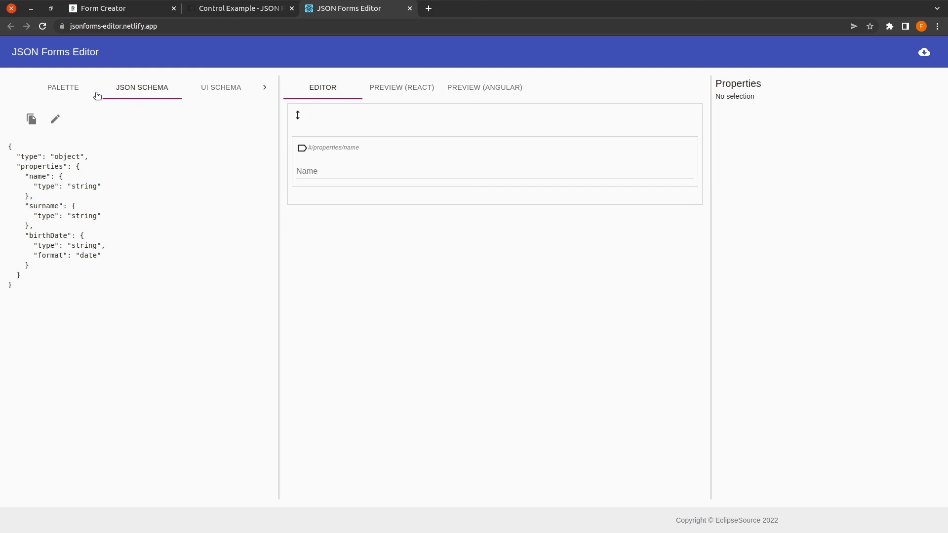
left_click(75, 90)
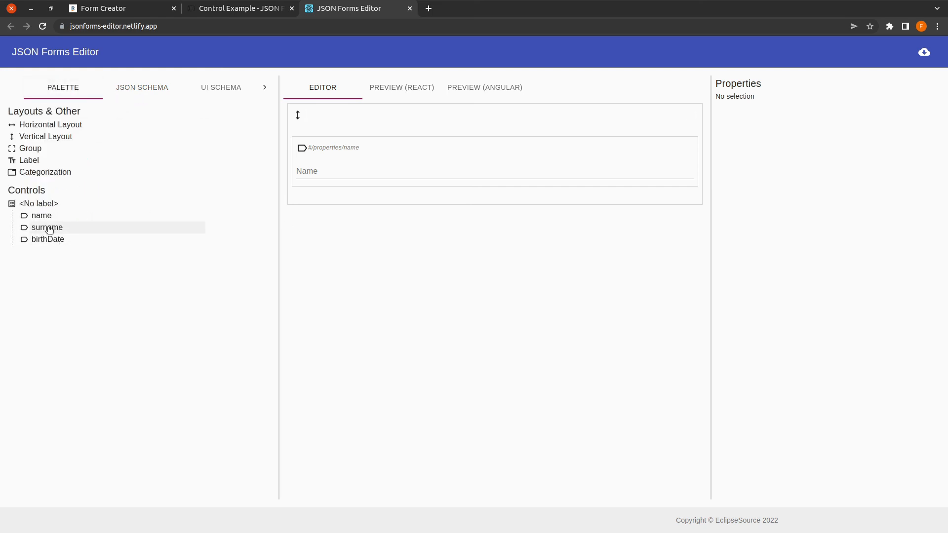
left_click_drag(49, 230, 346, 212)
left_click_drag(55, 239, 352, 276)
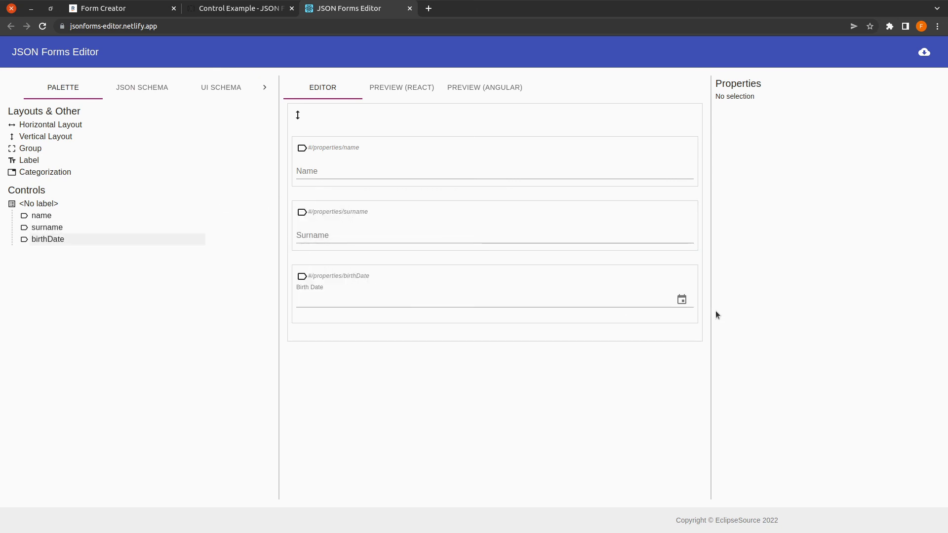
Step: Check the Birth Date picker, then review birthDate's type and format in the schema
left_click(682, 300)
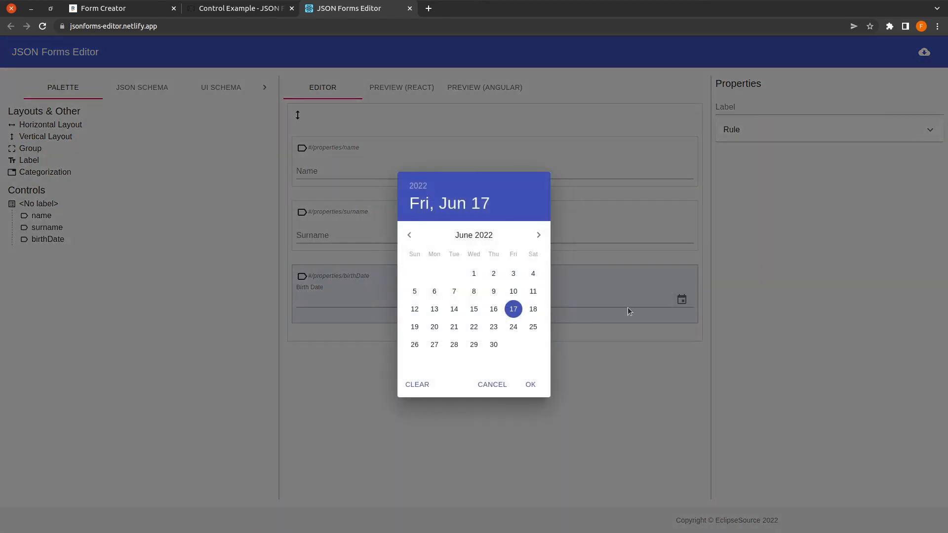
left_click(498, 388)
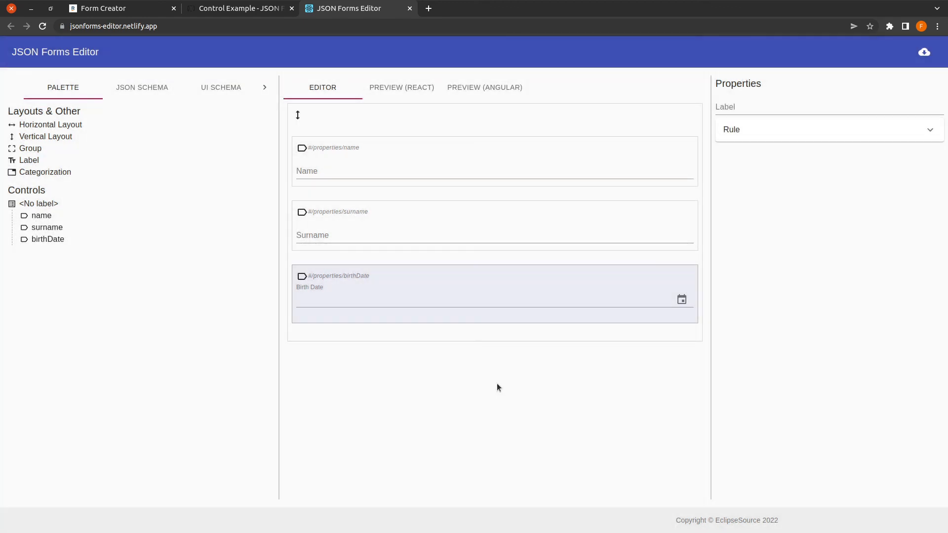
left_click(142, 90)
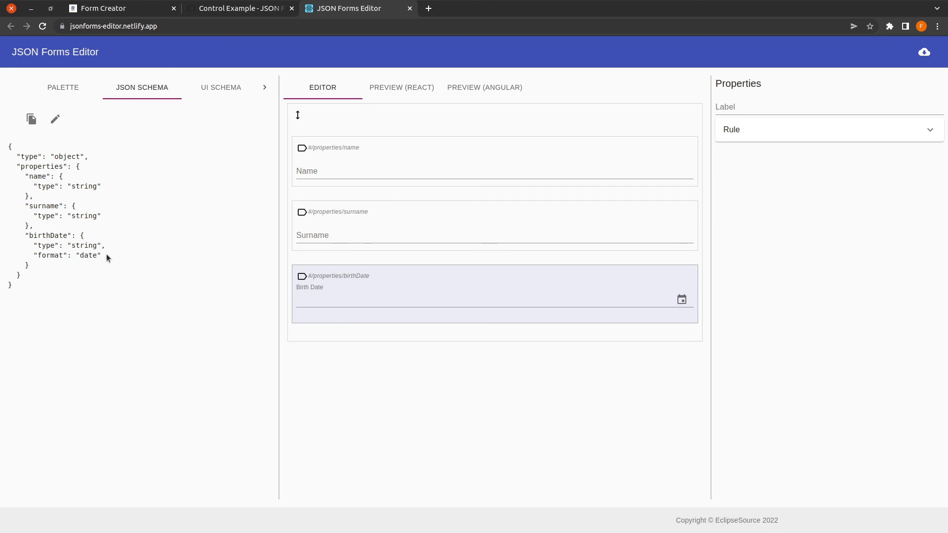
left_click_drag(66, 258, 13, 257)
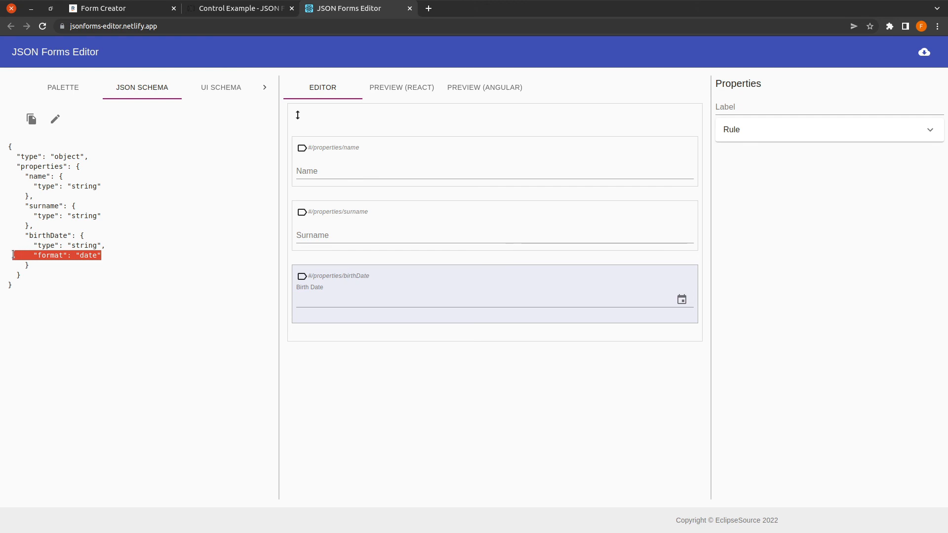
left_click(249, 13)
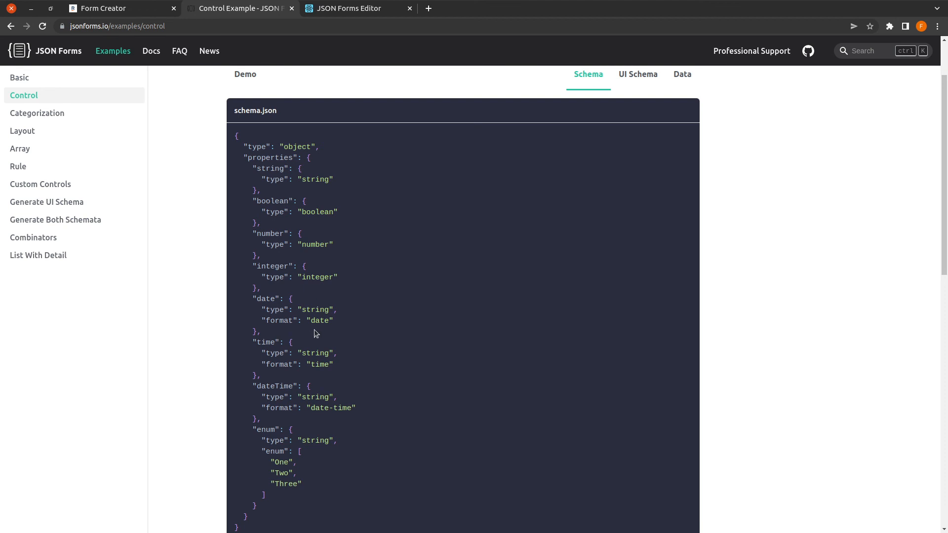
scroll(318, 458, "down", 2)
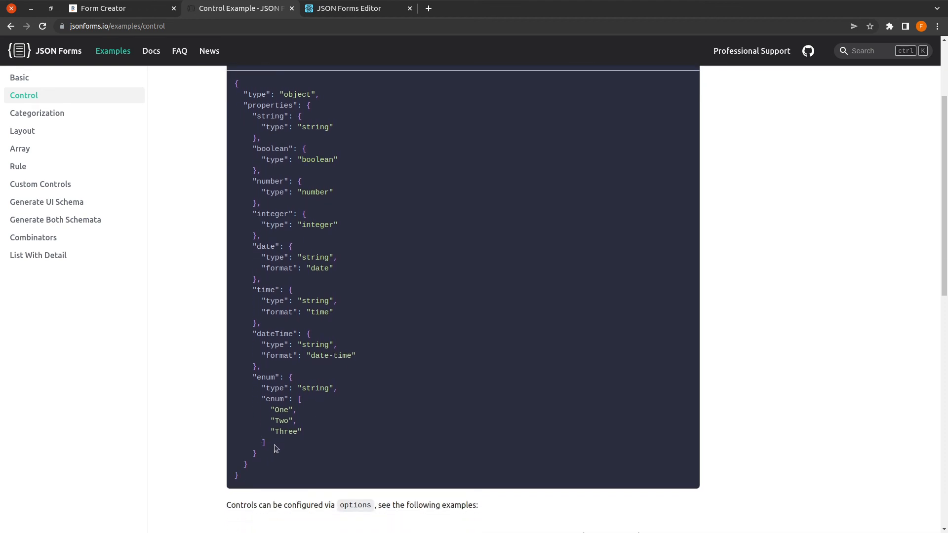
left_click_drag(269, 457, 232, 383)
key("ctrl+c")
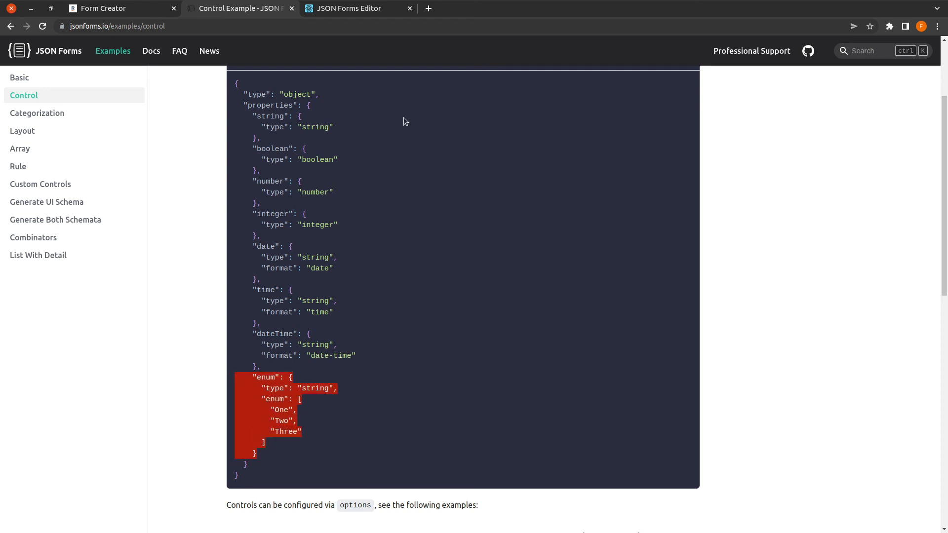
left_click(332, 11)
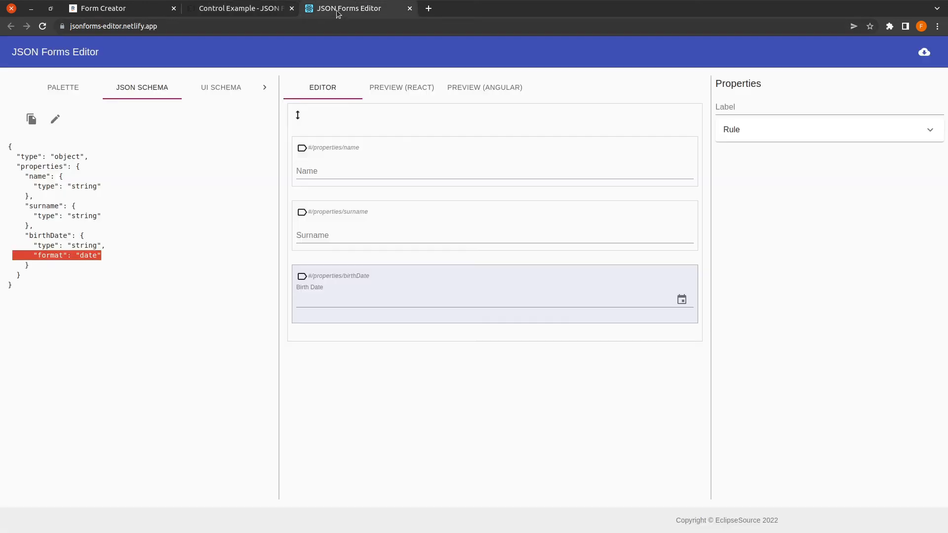
Step: Paste an enum property block after birthDate and rename its key to 'gender'
left_click(129, 91)
left_click(55, 121)
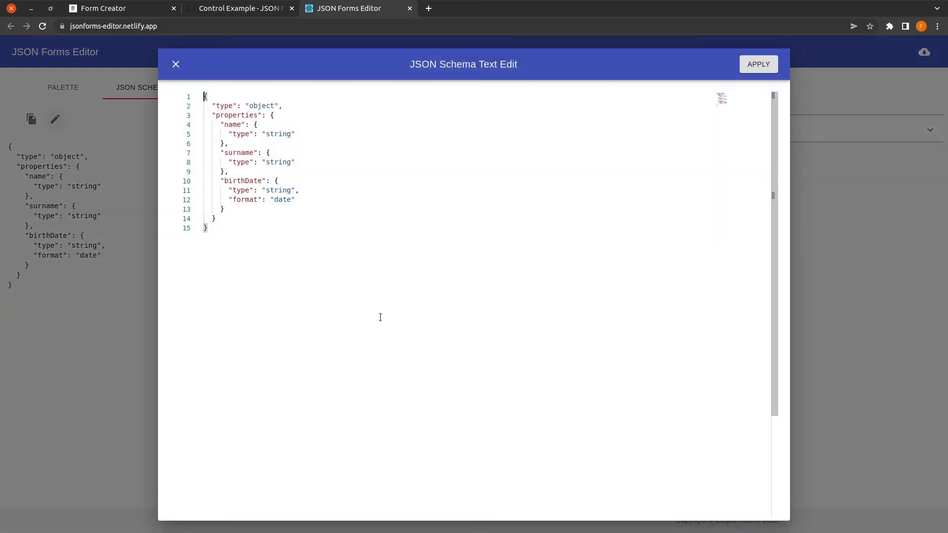
left_click(273, 211)
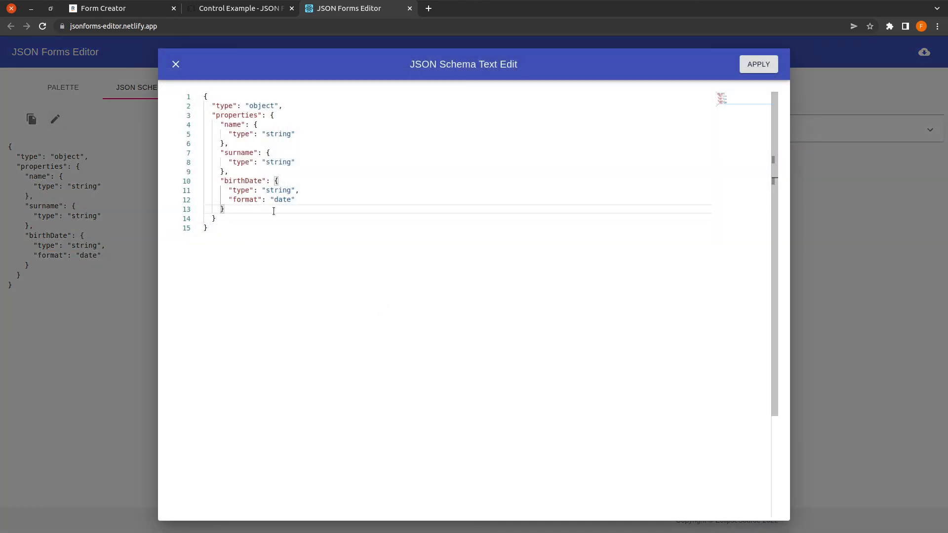
type(",")
key("Return")
key("ctrl+v")
key("Up")
key("Up")
key("Up")
key("Up")
key("Up")
key("Up")
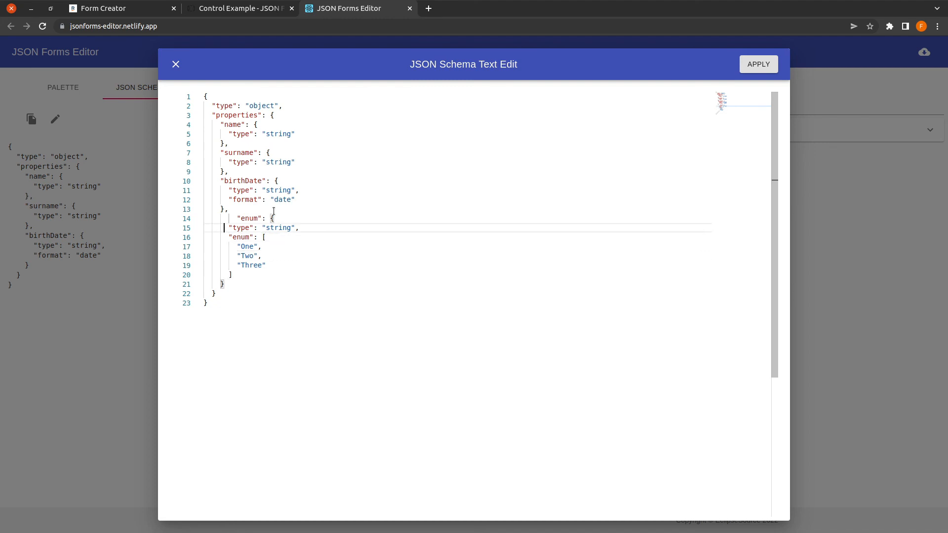
key("Up")
key("Left")
key("Delete")
key("Delete")
key("Delete")
key("Delete")
key("Right")
key("shift+Right")
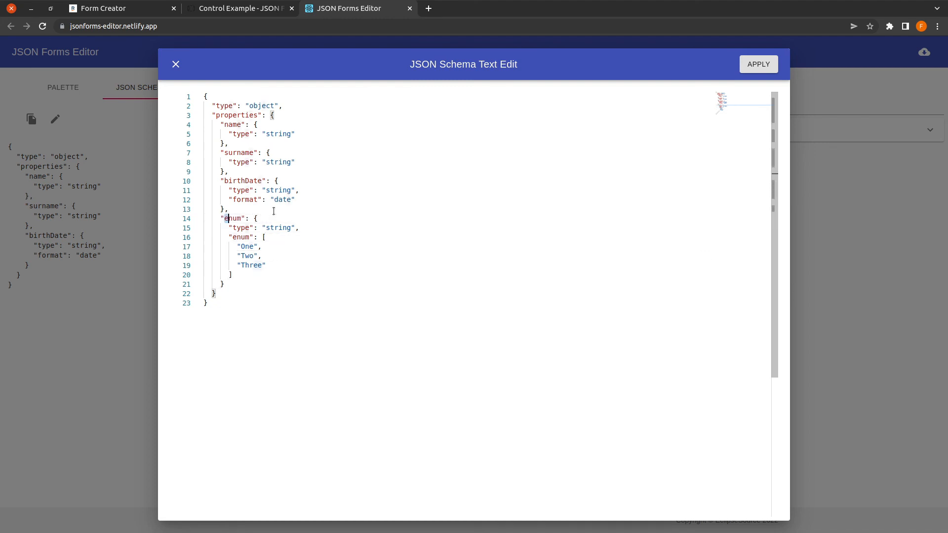
key("shift+Right")
key("shift+Right")
key("shift+Right")
type("gender")
Step: Set the gender options to Male and Female, remove Three, and apply the schema
key("Down")
key("Down")
key("Down")
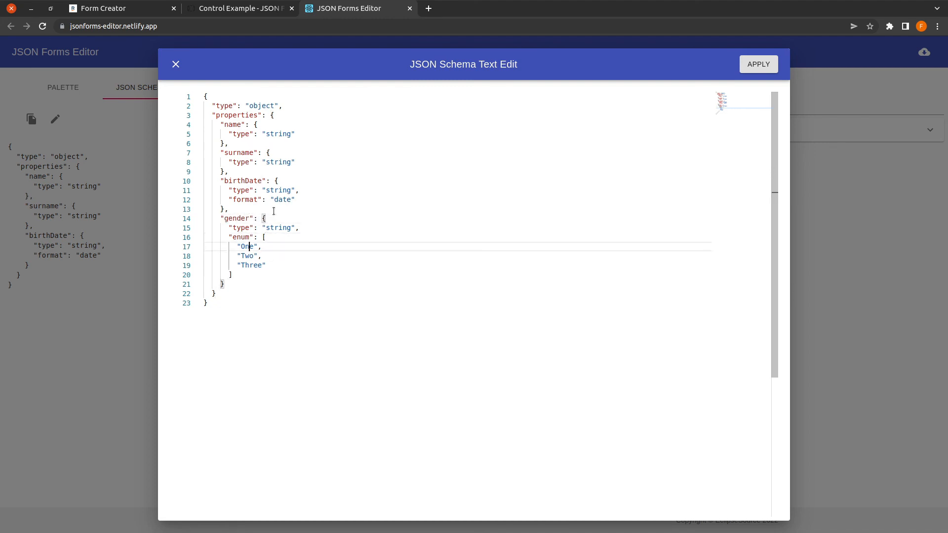
key("Left")
key("Left")
key("shift+Right")
key("shift+Right")
key("shift+Right")
type("Male")
key("Down")
key("BackSpace")
key("BackSpace")
key("BackSpace")
type("Female")
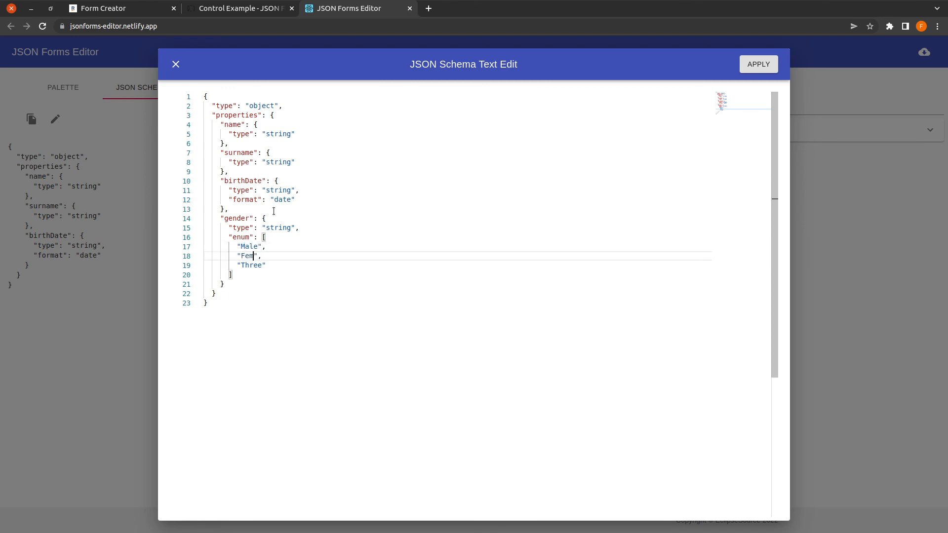
key("Down")
key("shift+End")
key("BackSpace")
key("BackSpace")
left_click(747, 63)
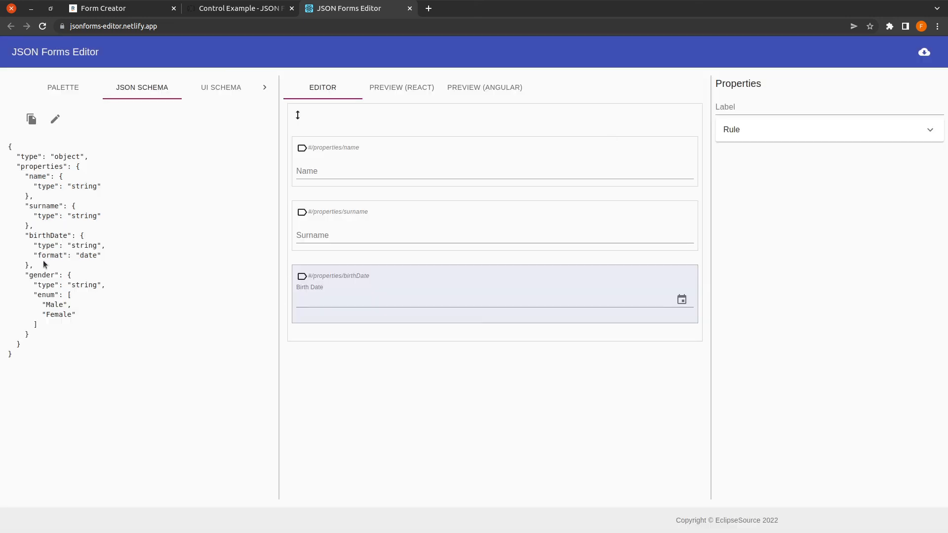
Step: Place the gender control under Birth Date and check its Male/Female dropdown options
left_click(215, 89)
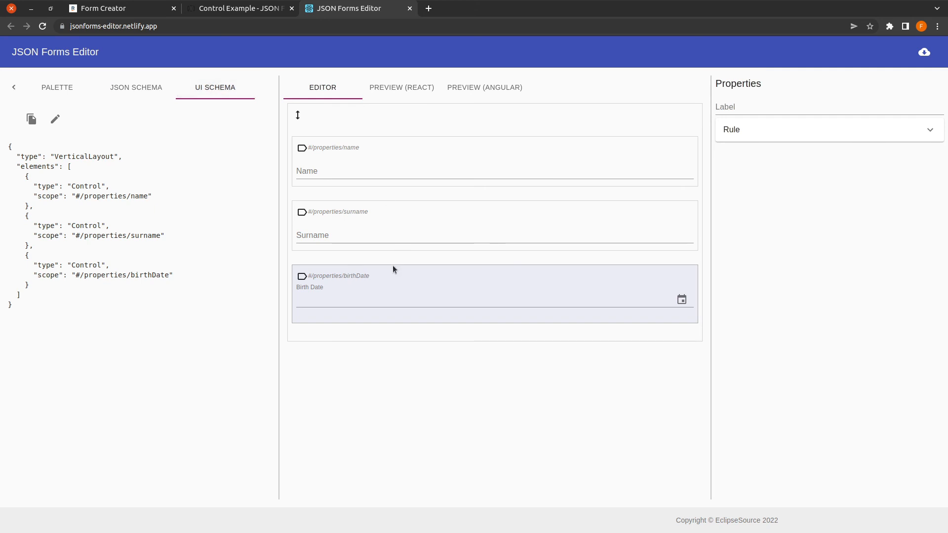
left_click(56, 87)
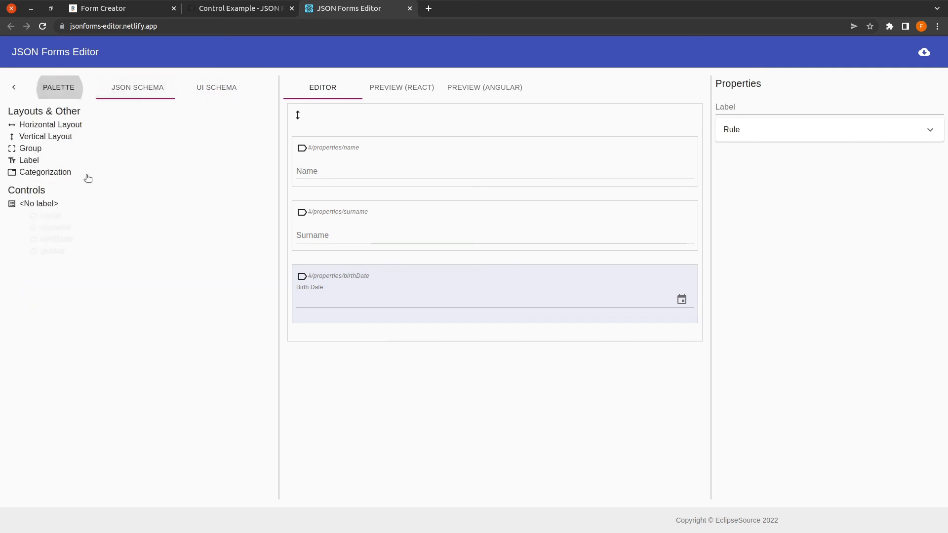
left_click_drag(49, 251, 368, 345)
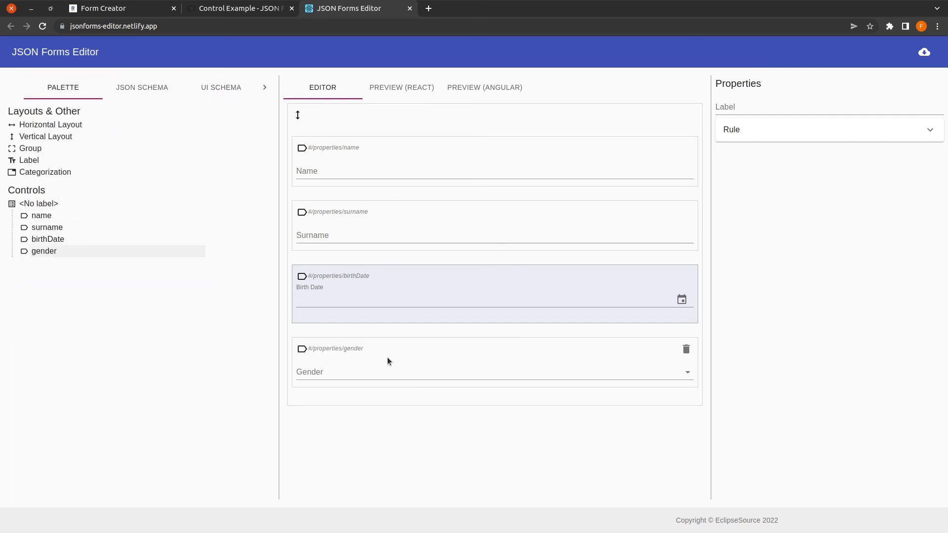
left_click(689, 373)
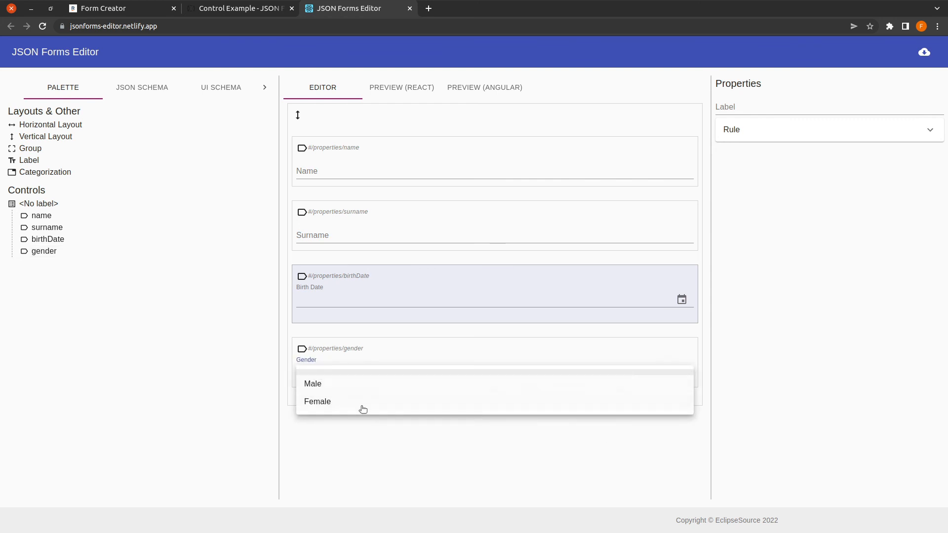
left_click(351, 459)
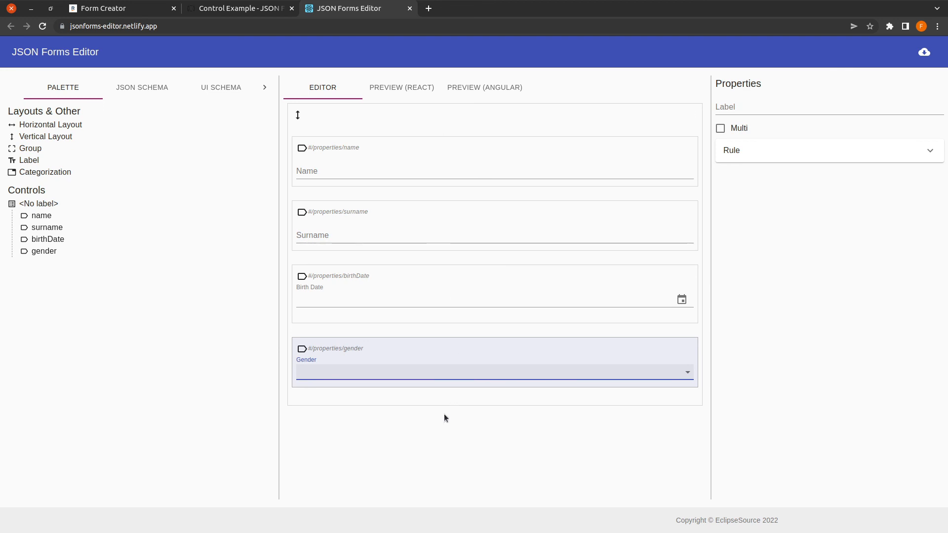
left_click(240, 11)
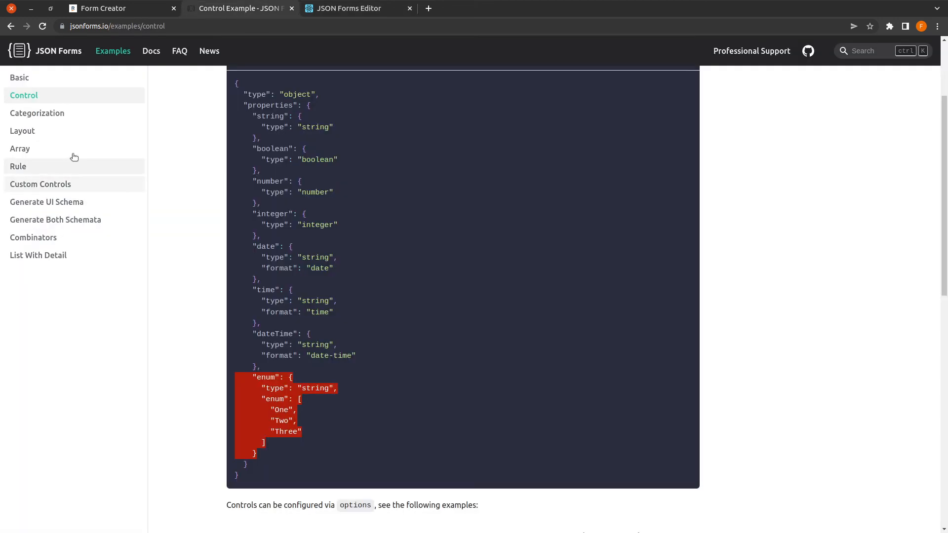
Step: Open the Categorization example's Stepper schema and examine firstName's minLength and description lines
left_click(49, 116)
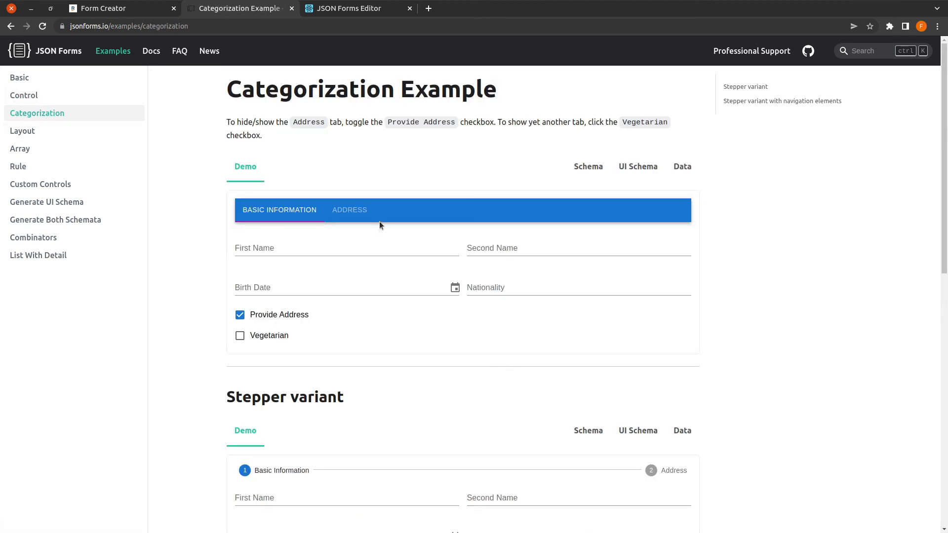
scroll(469, 375, "down", 3)
scroll(437, 326, "down", 3)
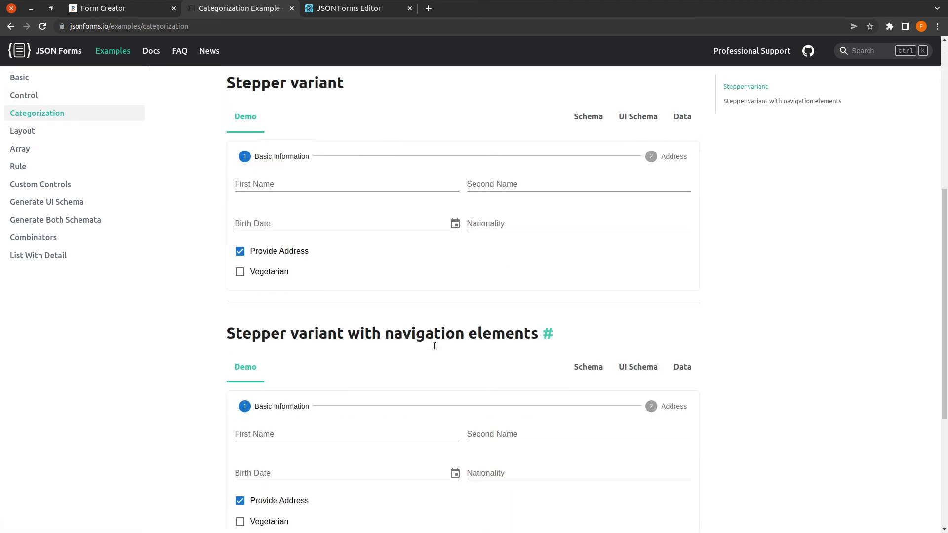
scroll(435, 345, "down", 2)
scroll(718, 251, "up", 3)
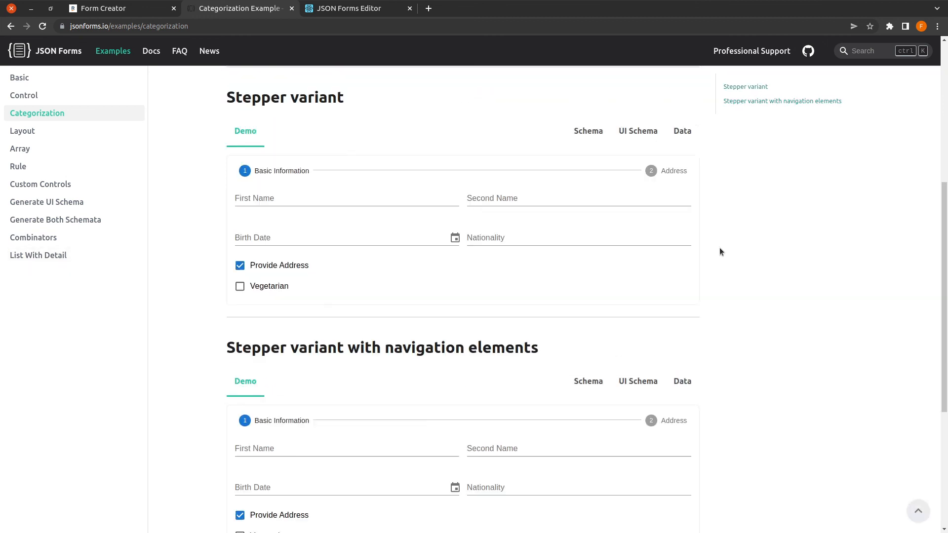
scroll(719, 248, "up", 3)
left_click(587, 299)
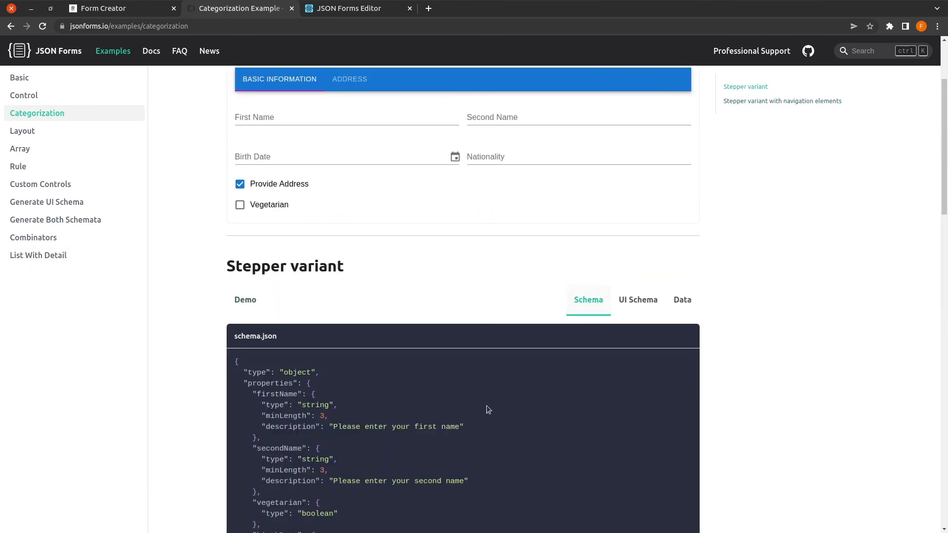
scroll(469, 411, "down", 3)
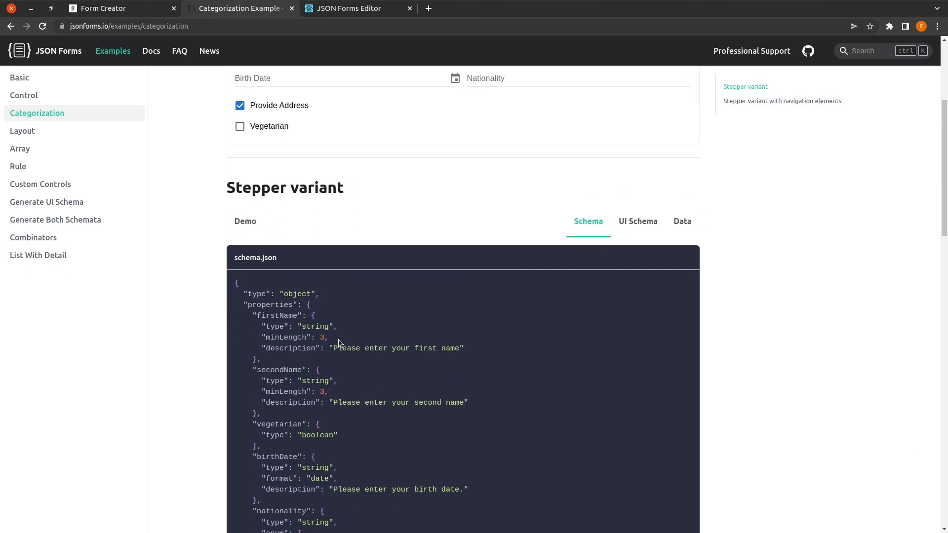
left_click_drag(340, 341, 220, 340)
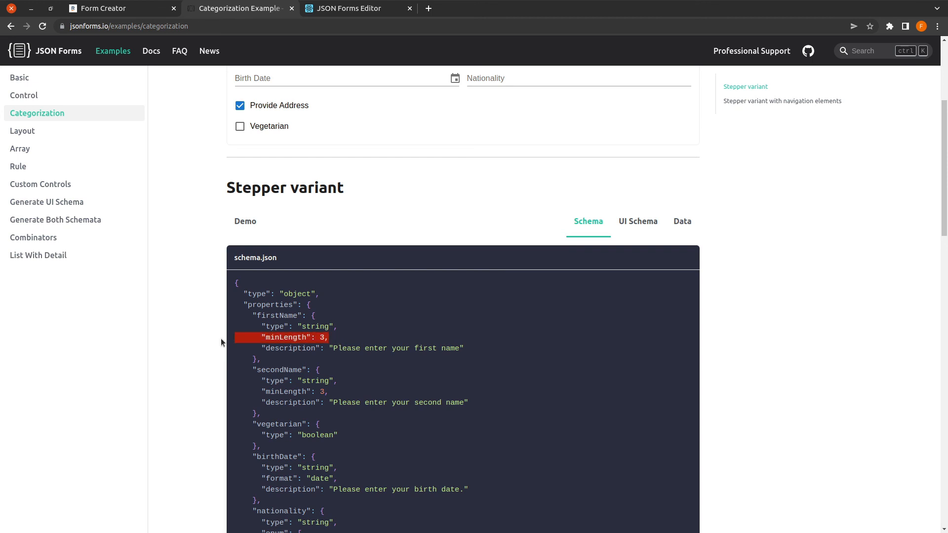
left_click_drag(464, 348, 261, 349)
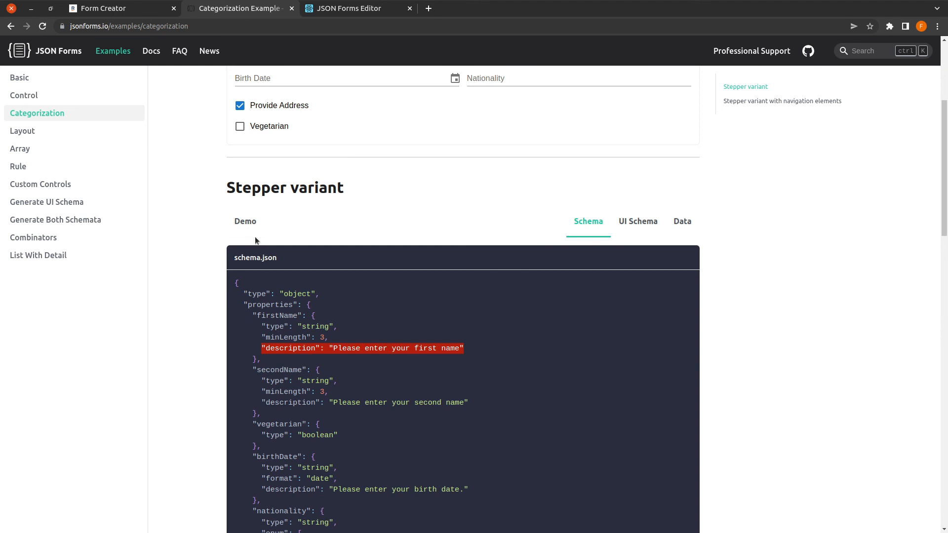
Step: Compare the First Name hint in the Stepper demo with firstName's type, minLength and description
left_click(247, 222)
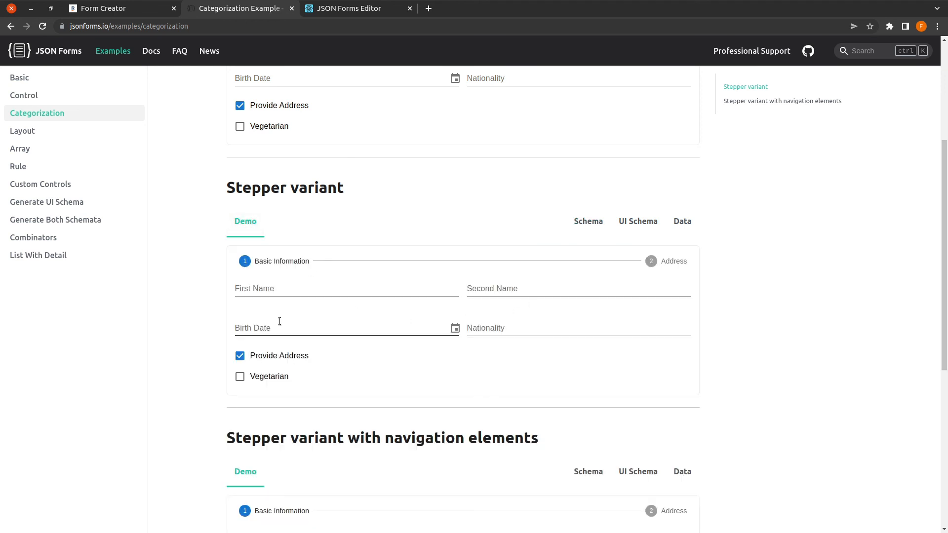
left_click(273, 290)
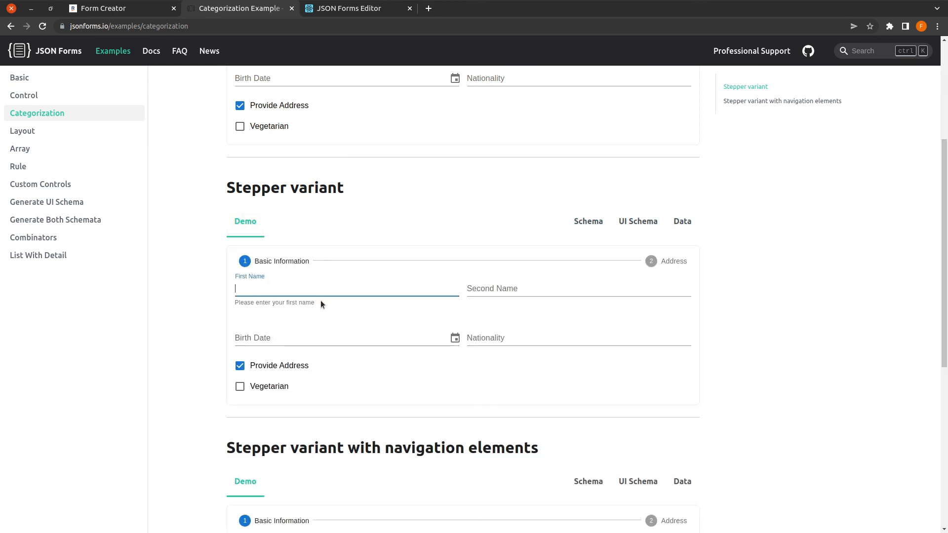
left_click(321, 301)
left_click(252, 290)
left_click(600, 223)
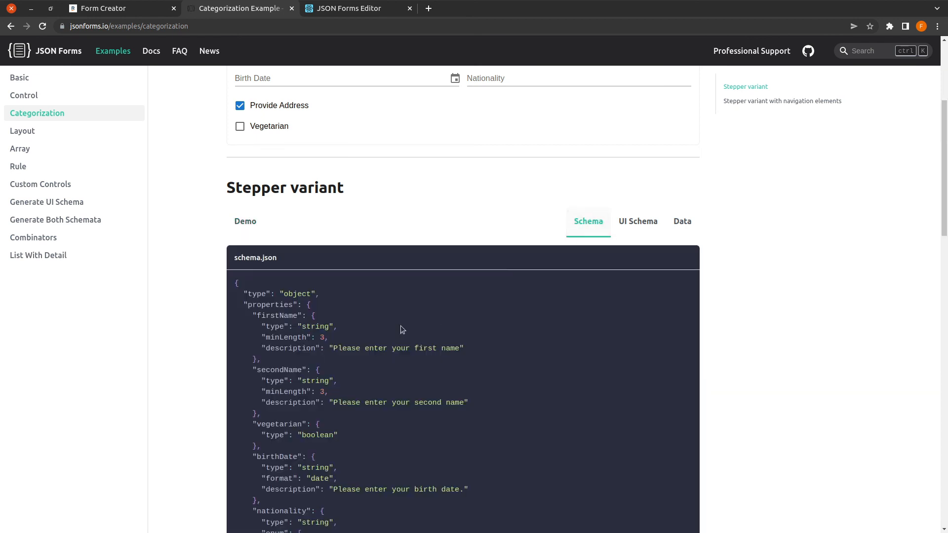
double_click(268, 316)
left_click_drag(280, 317, 284, 316)
double_click(322, 328)
left_click_drag(334, 340, 473, 346)
left_click(471, 350)
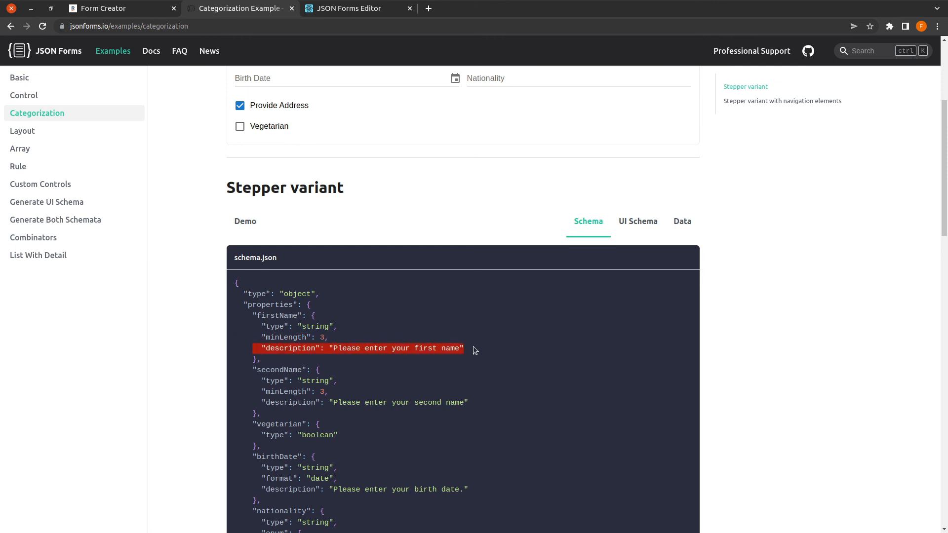
Step: Recheck the First Name hint in the demo, then scroll through the Stepper schema
left_click(247, 221)
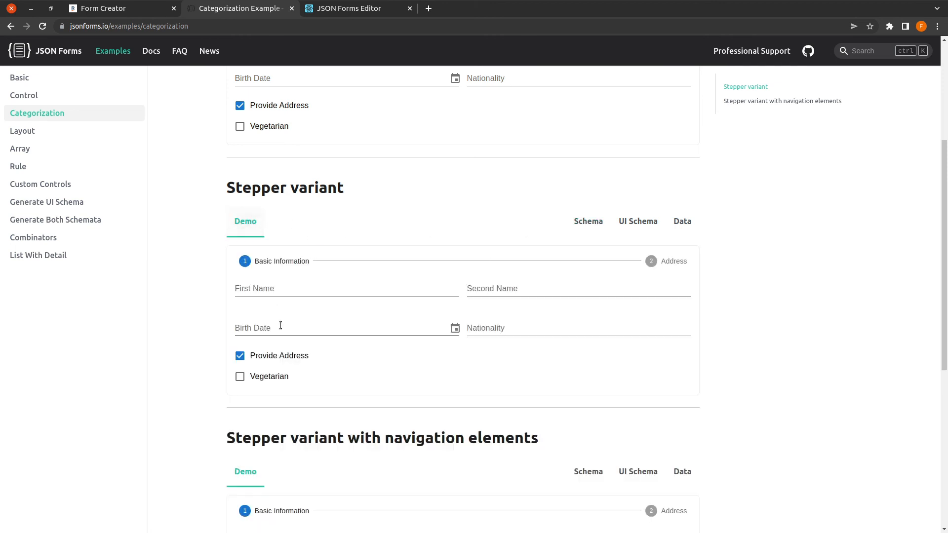
left_click(280, 289)
left_click(585, 222)
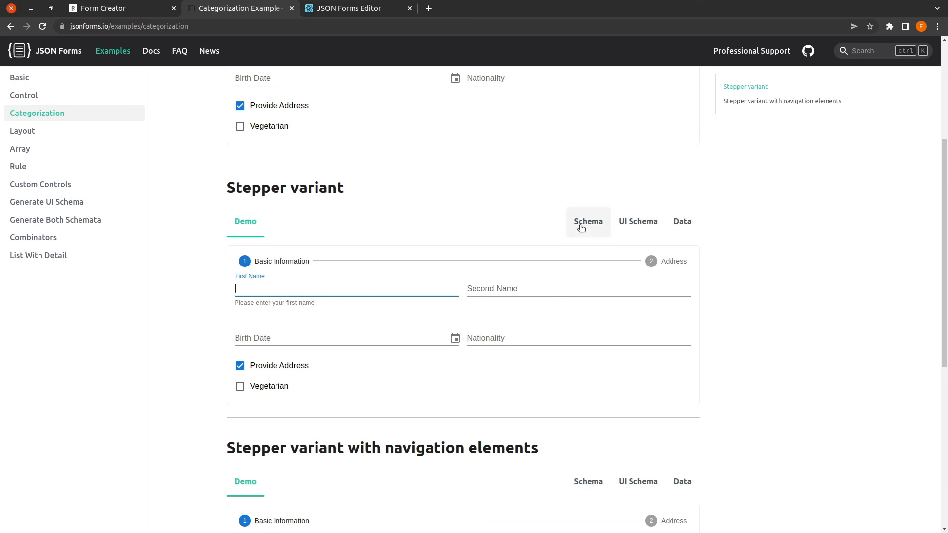
scroll(297, 353, "down", 5)
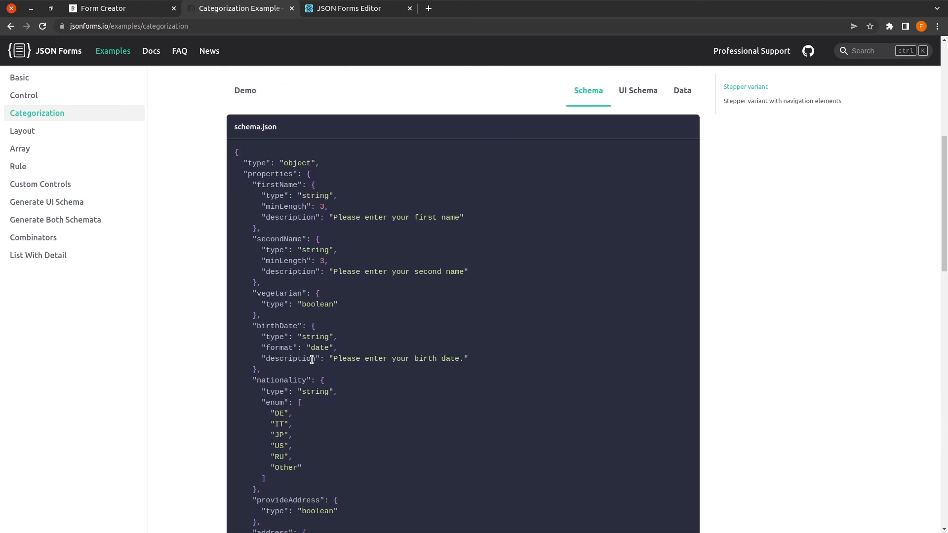
scroll(331, 405, "down", 1)
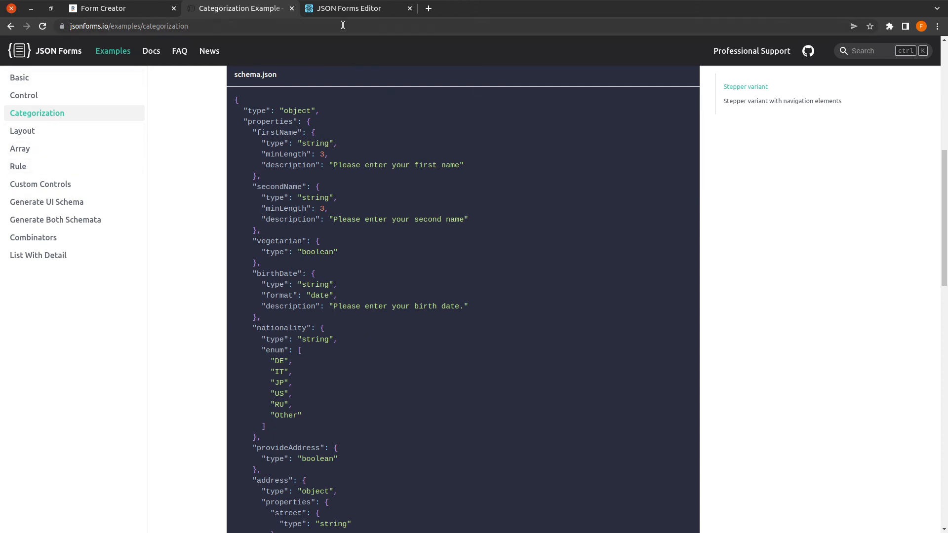
left_click(349, 10)
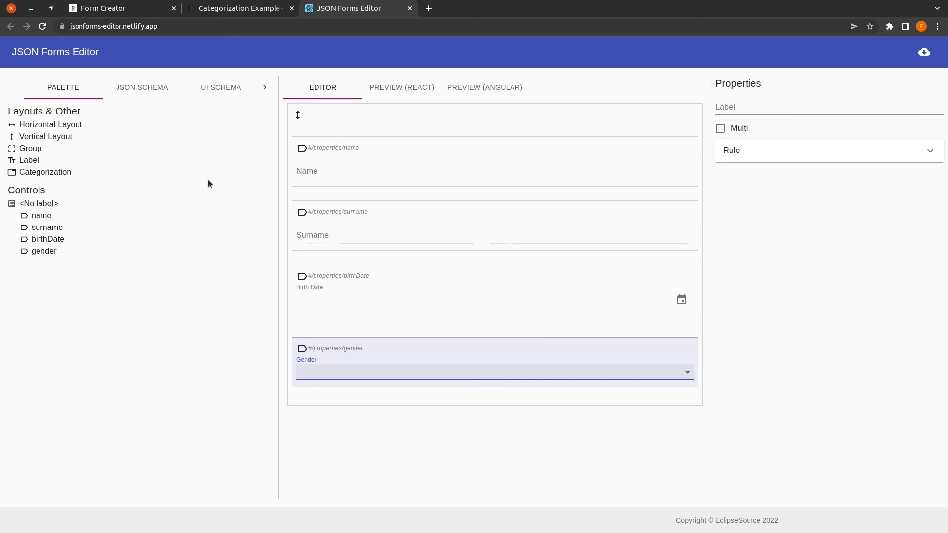
Step: Select the full JSON schema text with name, surname, birthDate and gender
left_click(149, 92)
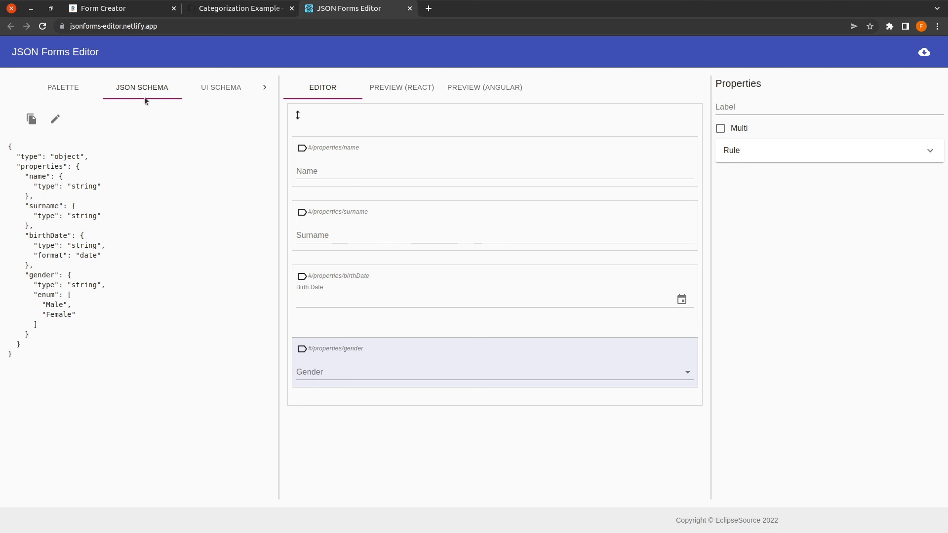
left_click_drag(31, 356, 8, 148)
key("ctrl+c")
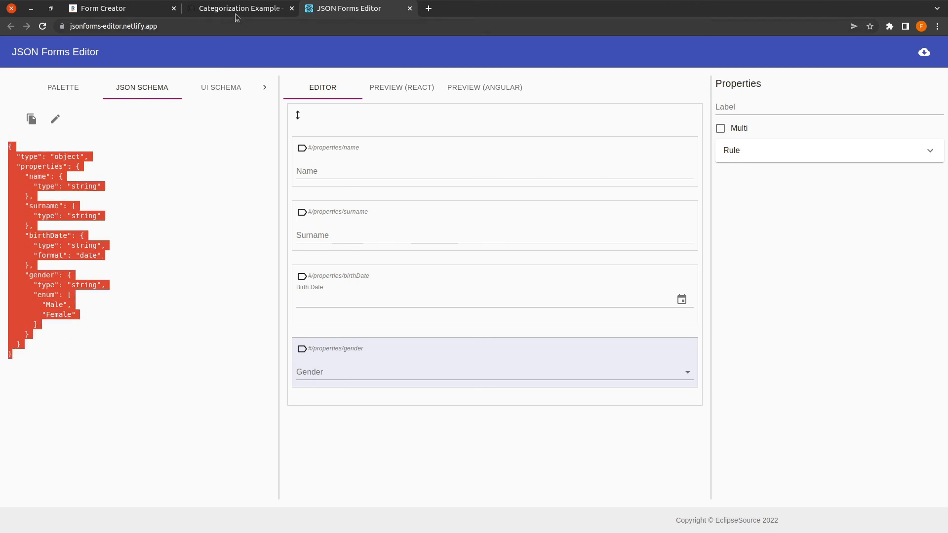
left_click(115, 9)
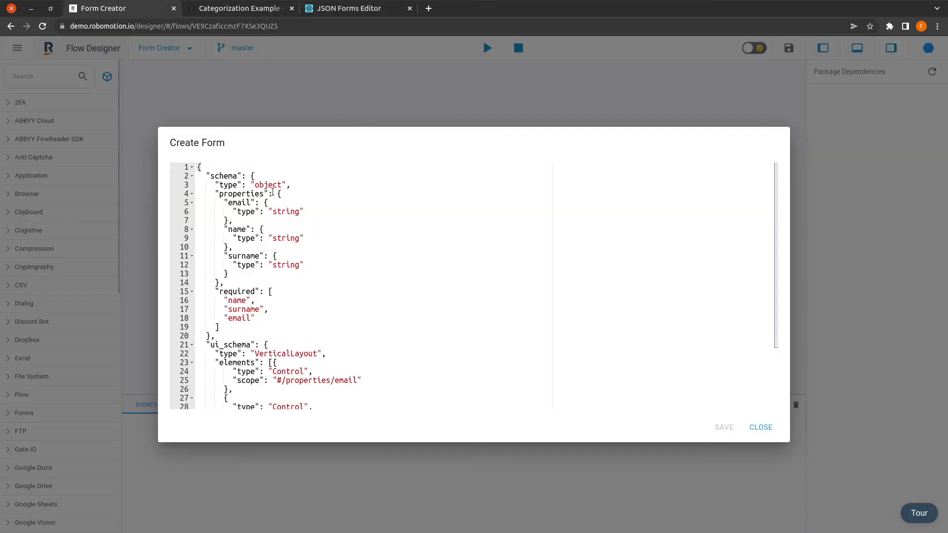
Step: Paste the name, surname, birthDate and gender schema over the Create Form node's old schema
left_click(752, 426)
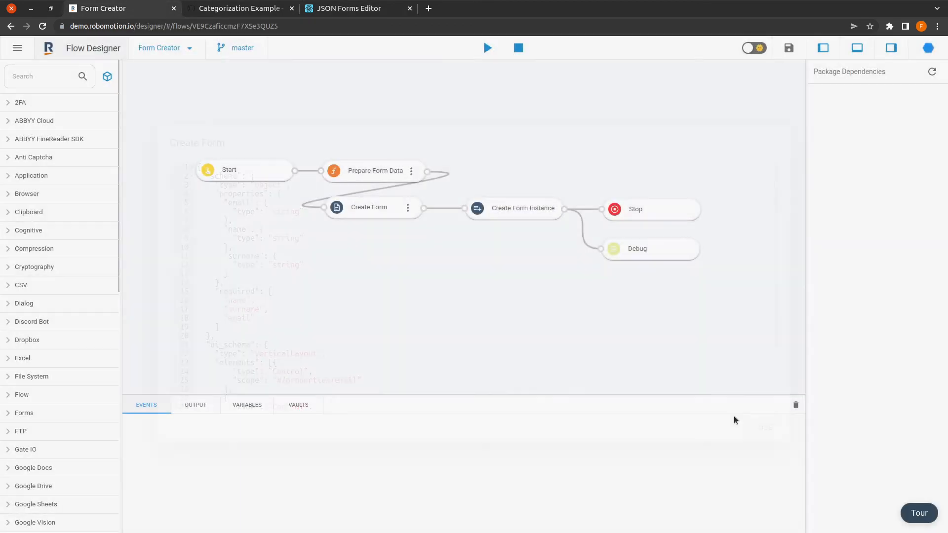
left_click(410, 210)
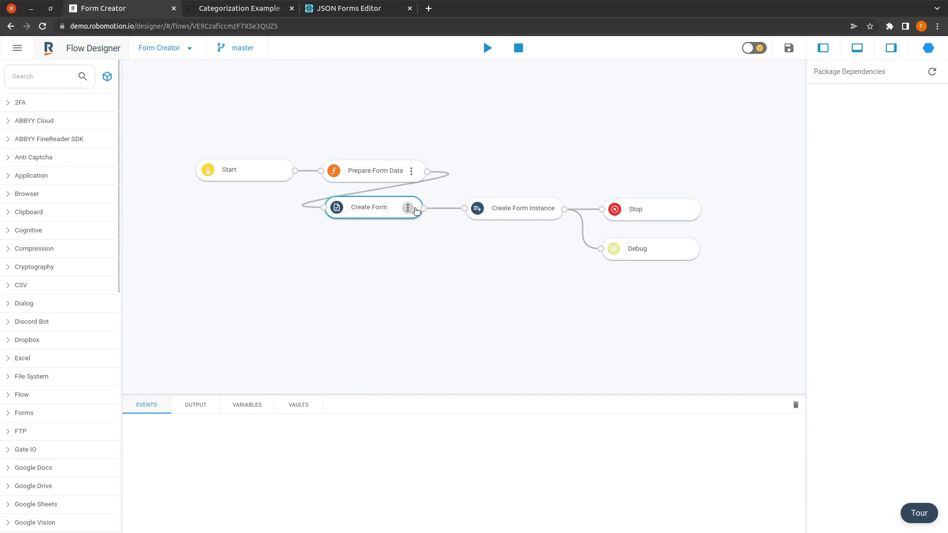
left_click(410, 211)
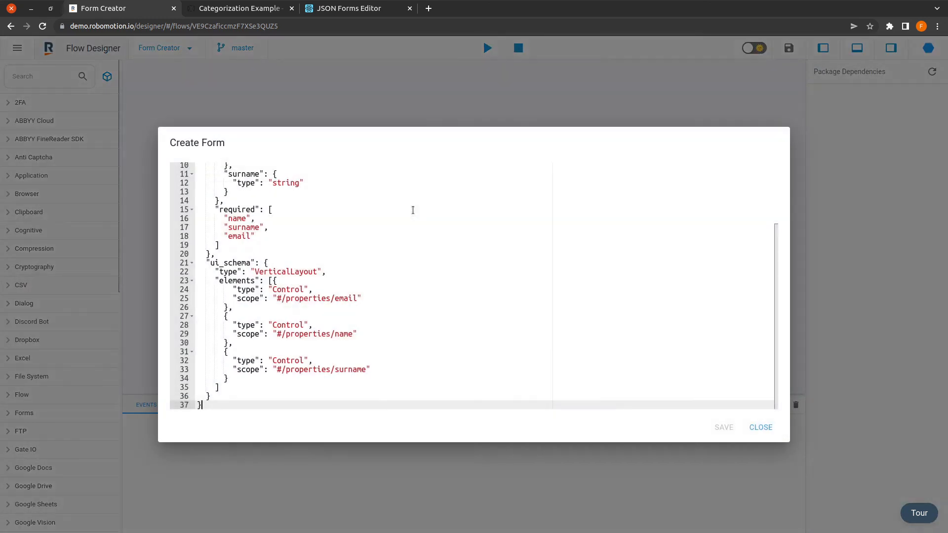
scroll(302, 229, "up", 3)
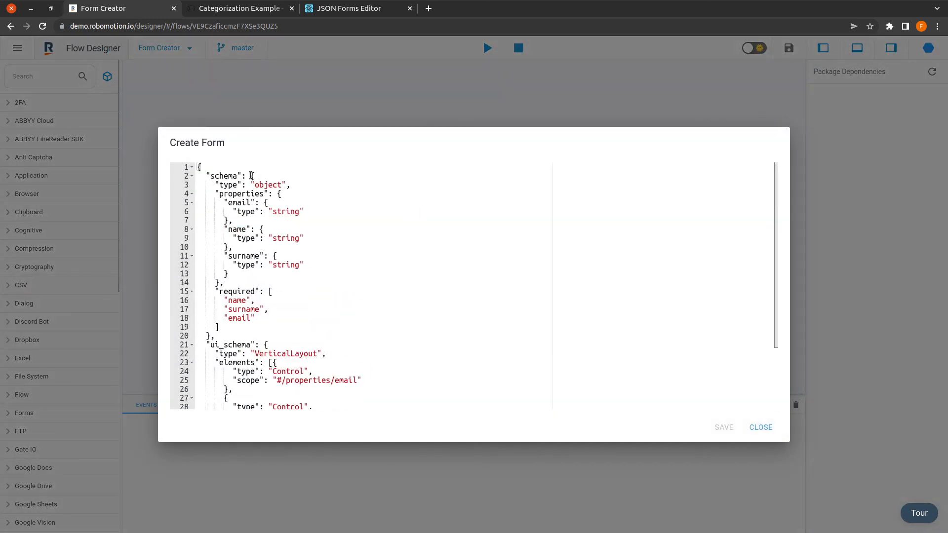
left_click_drag(251, 176, 211, 336)
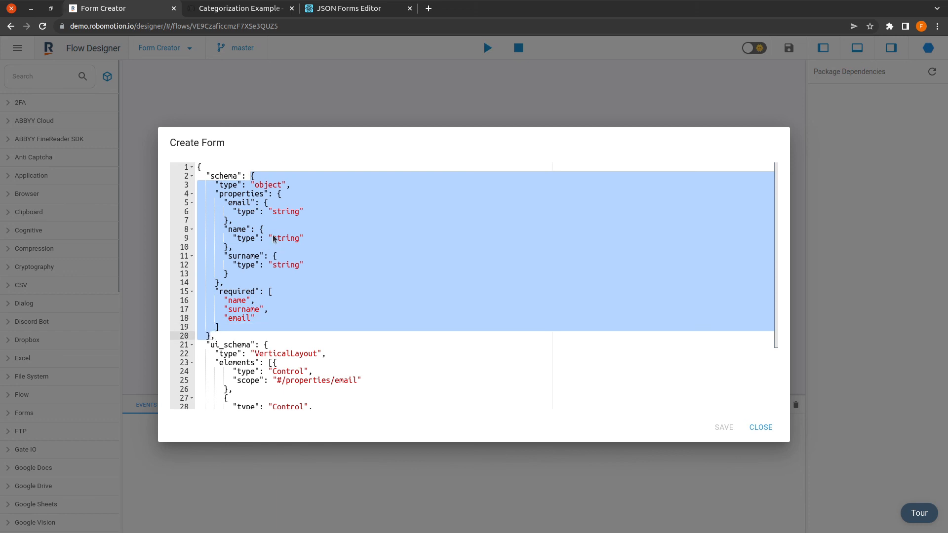
key("ctrl+v")
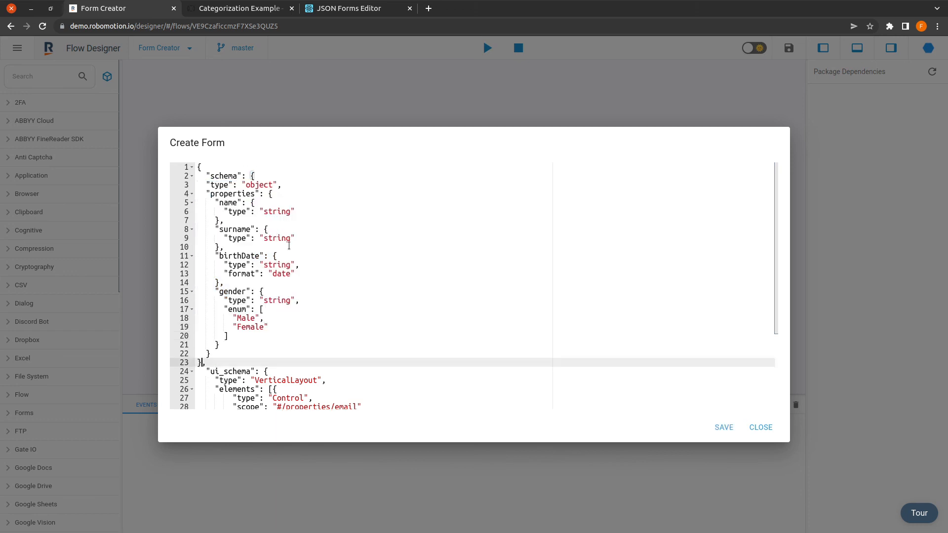
left_click(358, 10)
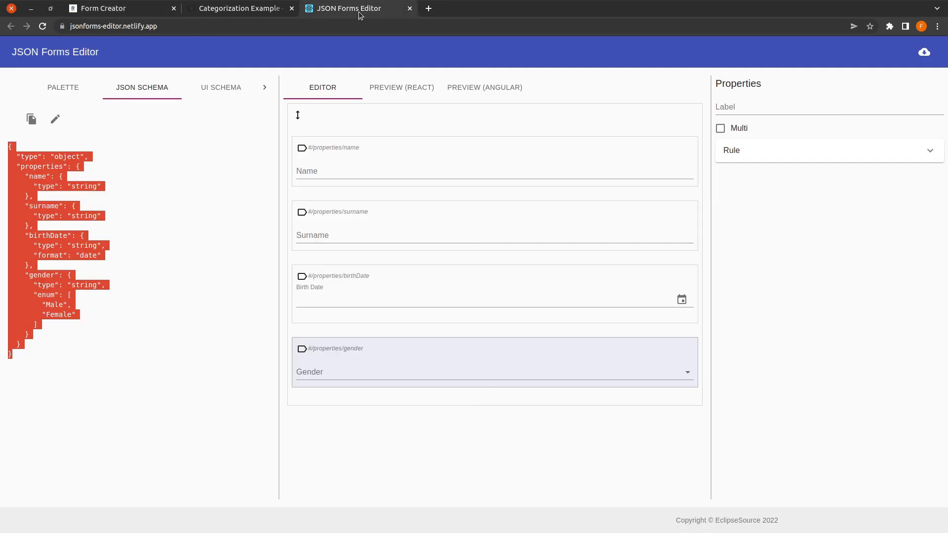
Step: Try a Horizontal Layout in the form holding the name and surname controls
left_click(214, 93)
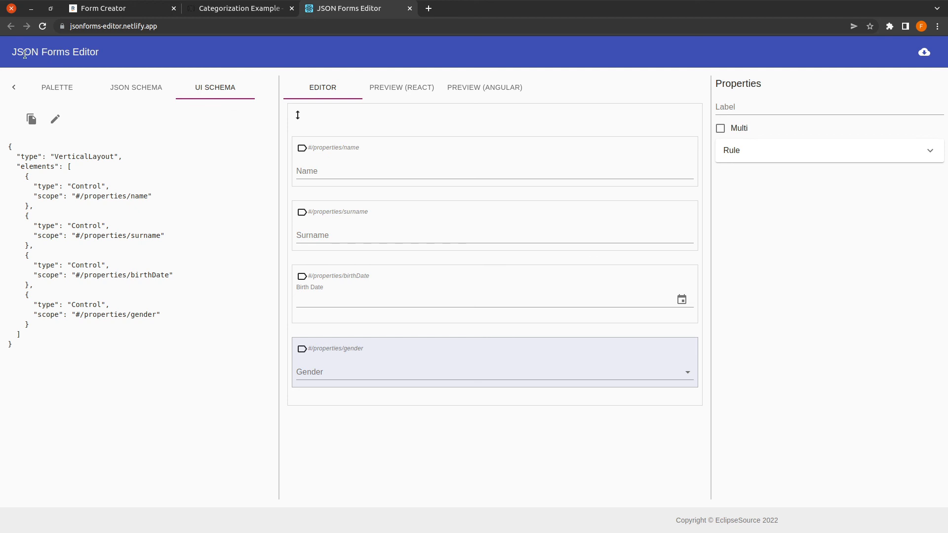
left_click(56, 86)
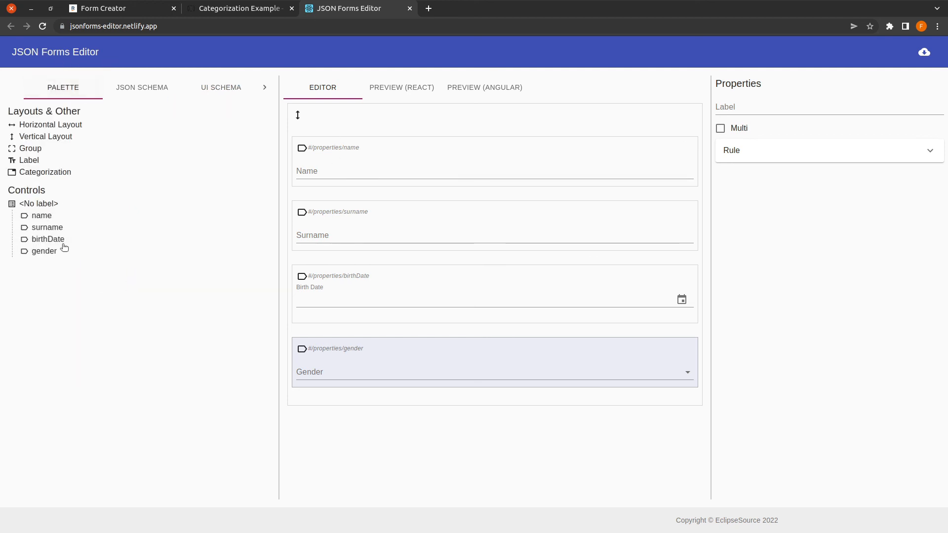
left_click(220, 88)
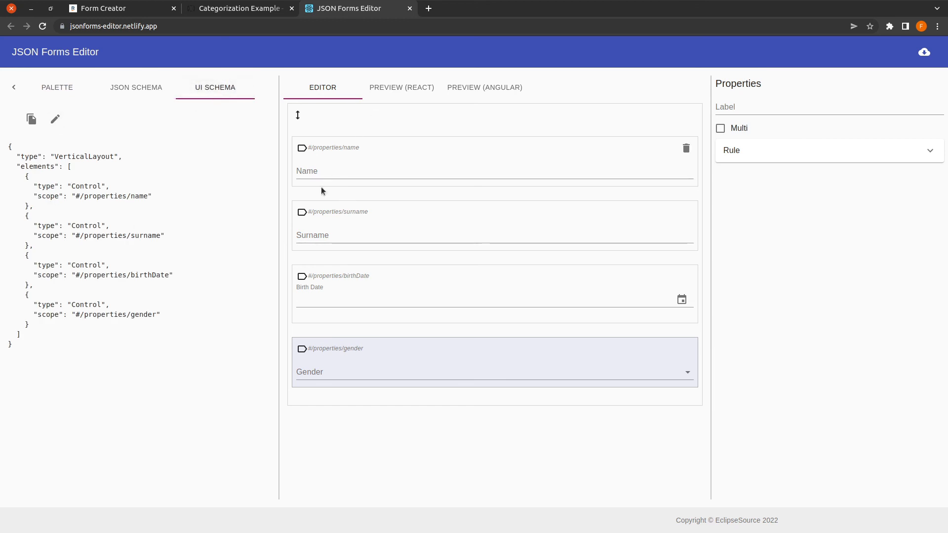
left_click(69, 87)
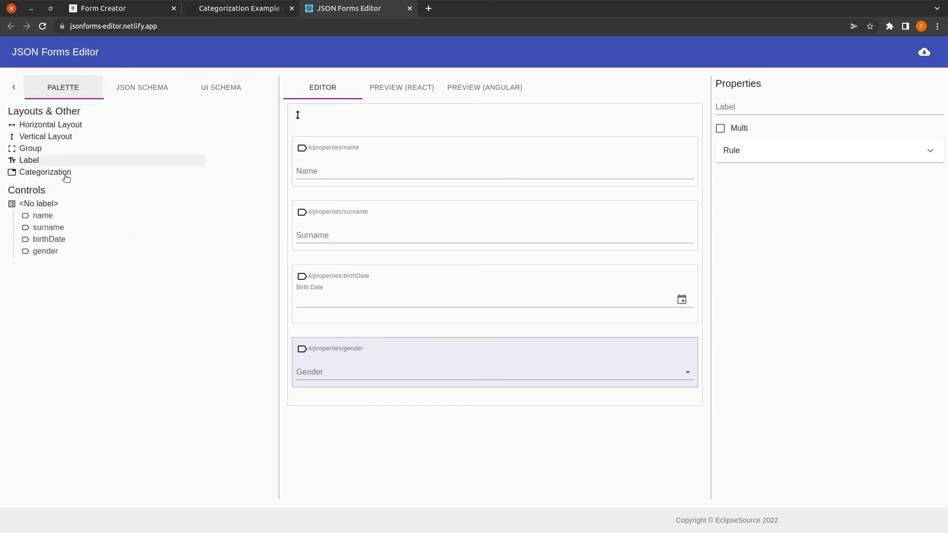
left_click_drag(63, 126, 442, 149)
left_click_drag(48, 218, 345, 159)
left_click_drag(54, 225, 690, 178)
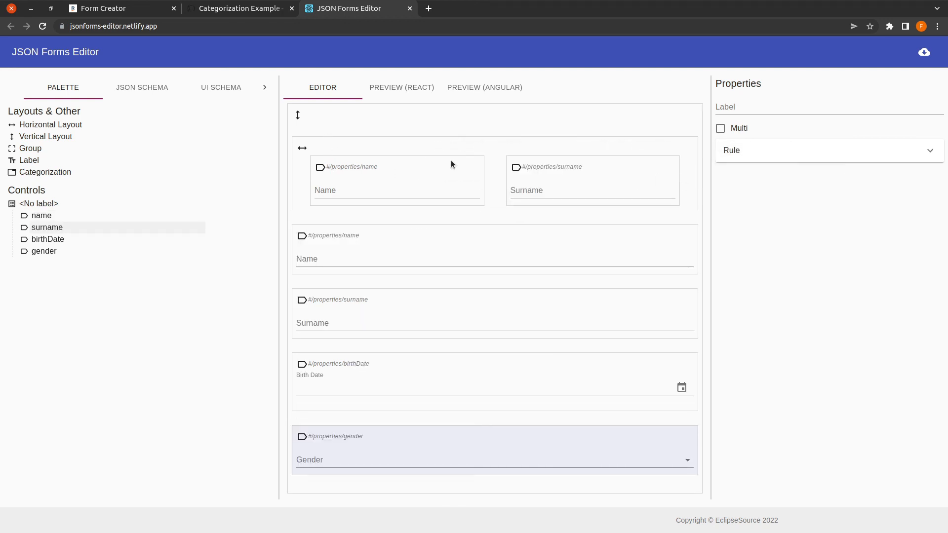
Step: Delete the Horizontal Layout and select the whole four-control vertical UI schema JSON
left_click(686, 147)
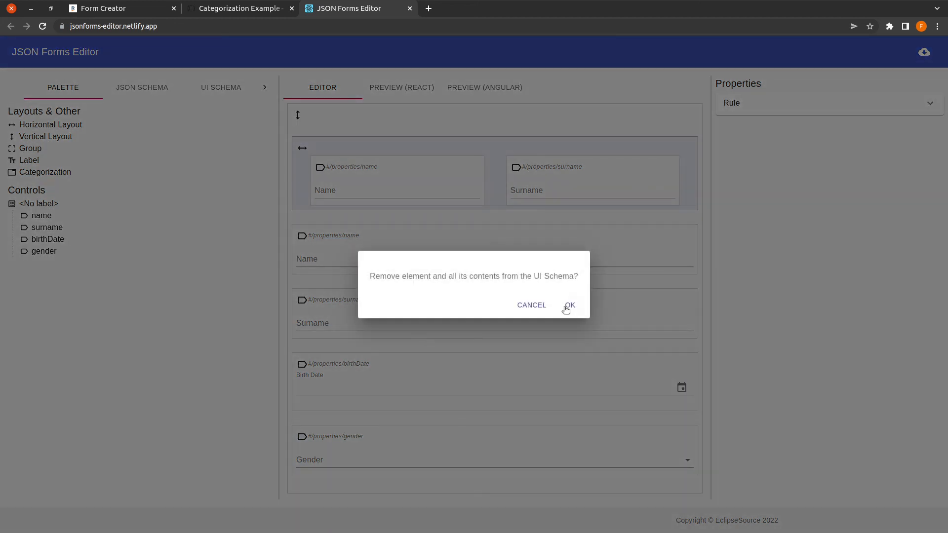
left_click(532, 305)
left_click(209, 88)
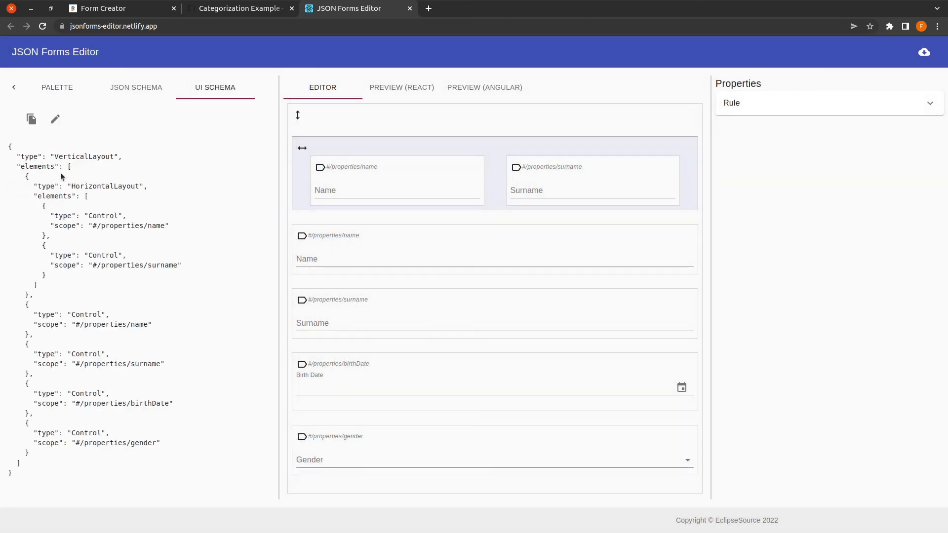
left_click_drag(26, 177, 25, 295)
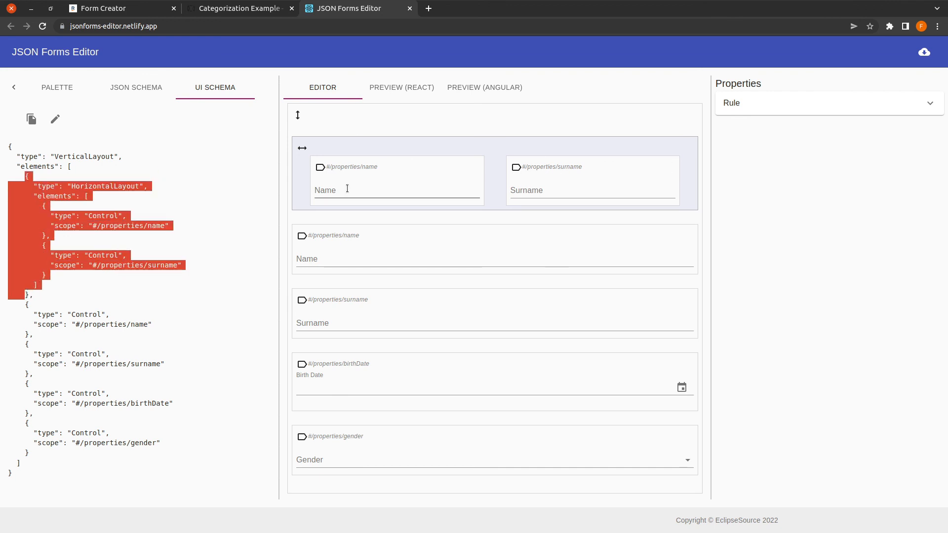
left_click(121, 87)
left_click(50, 87)
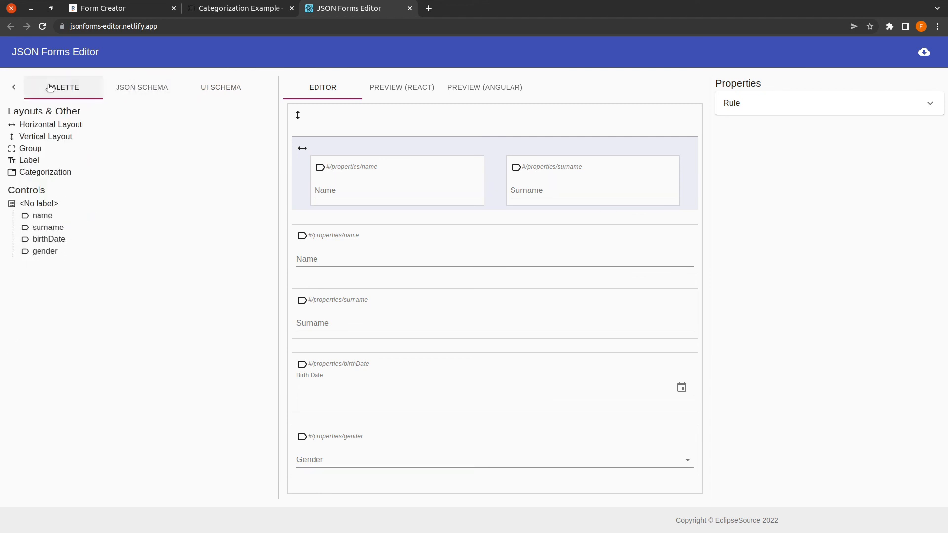
left_click(688, 149)
left_click(569, 305)
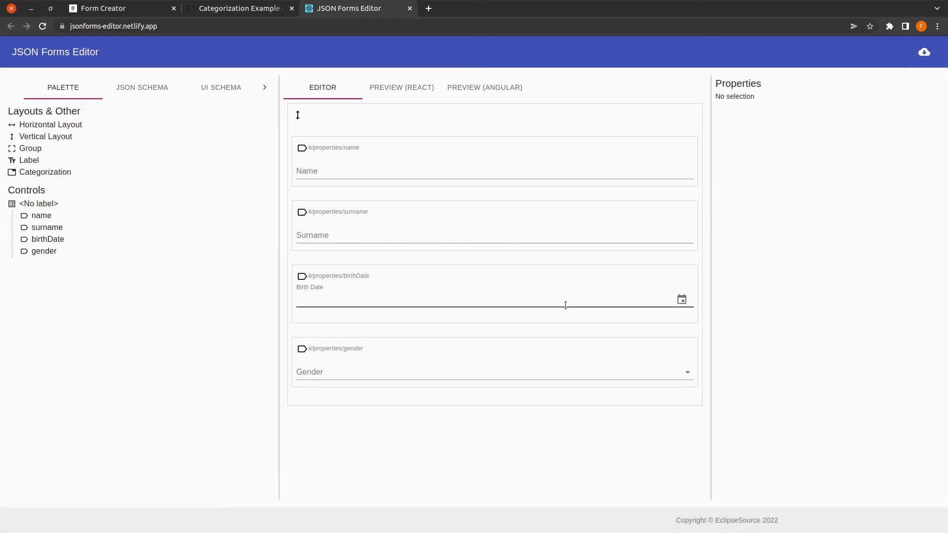
left_click(229, 83)
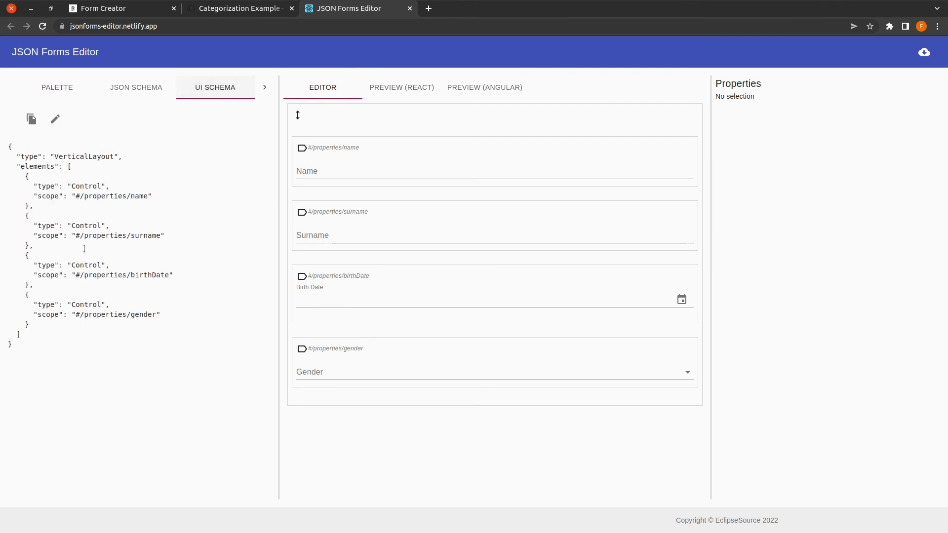
left_click_drag(27, 345, 8, 143)
key("ctrl+c")
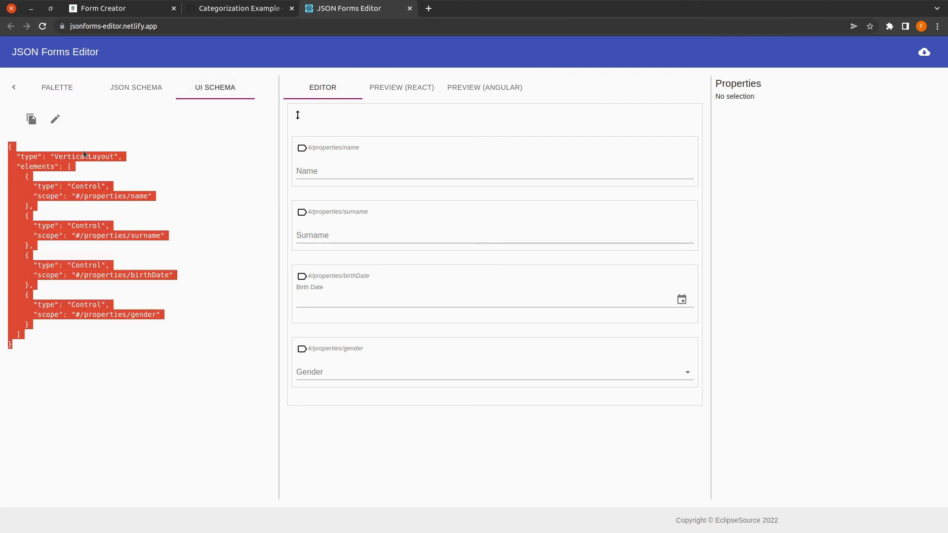
left_click(118, 9)
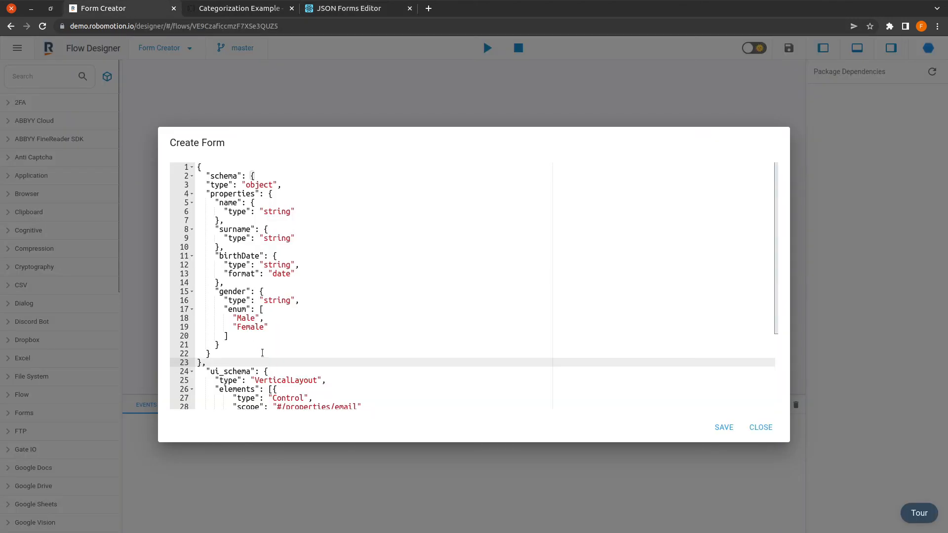
Step: Paste the vertical name, surname, birthDate and gender layout over the old ui_schema, then save and close
scroll(262, 352, "down", 4)
left_click_drag(264, 262, 212, 395)
key("ctrl+v")
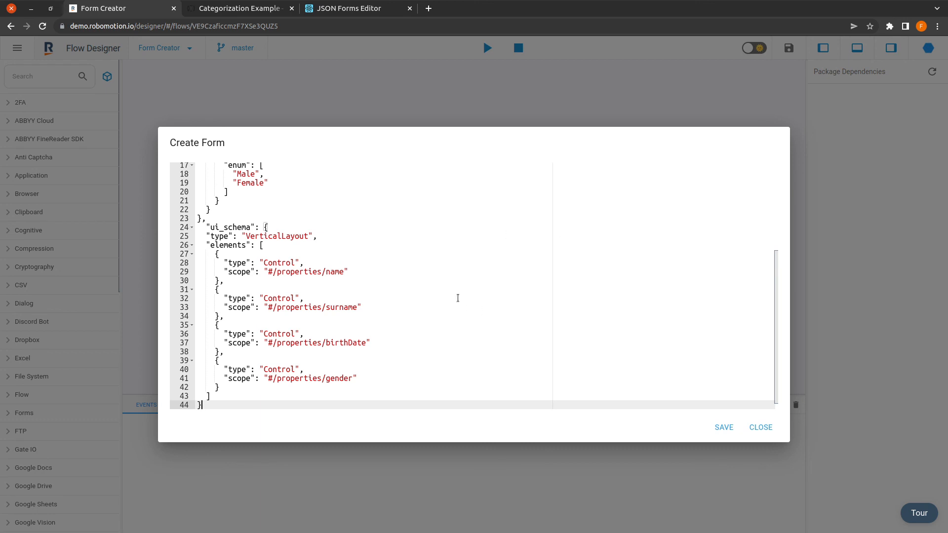
scroll(457, 296, "up", 5)
left_click(727, 430)
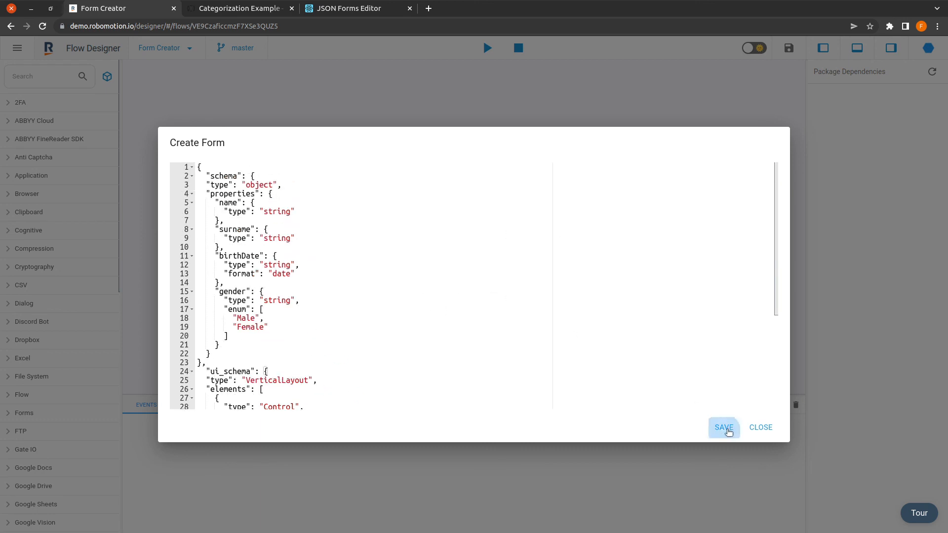
left_click(764, 431)
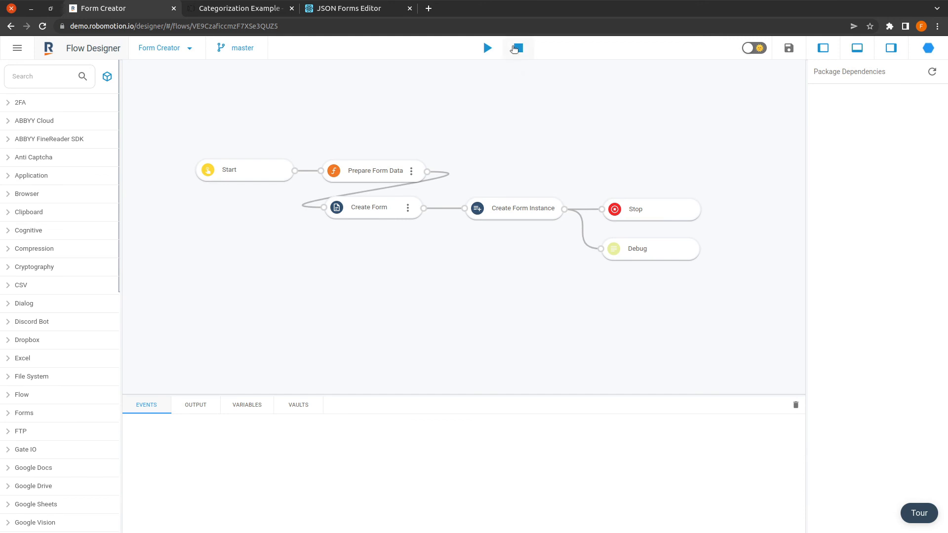
Step: Run the flow on the Blue Steel robot
left_click(486, 48)
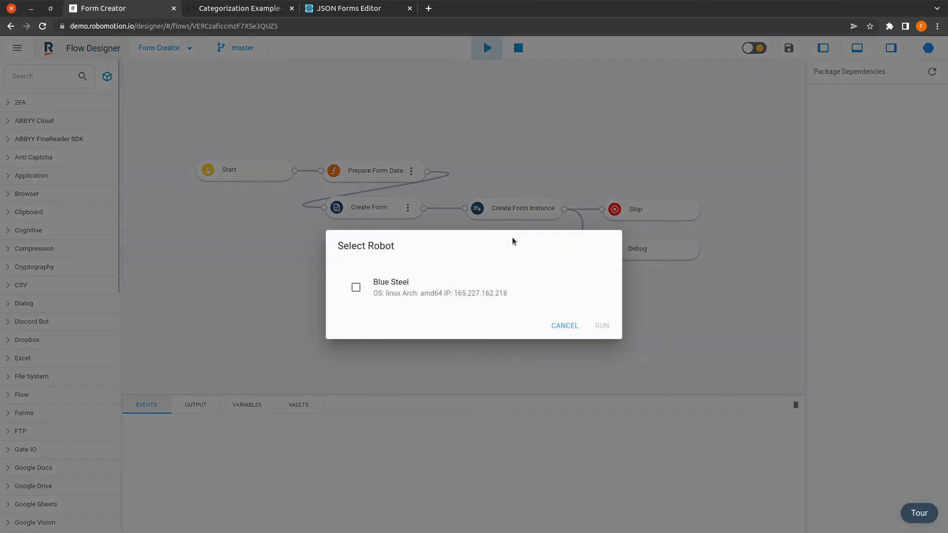
left_click(444, 287)
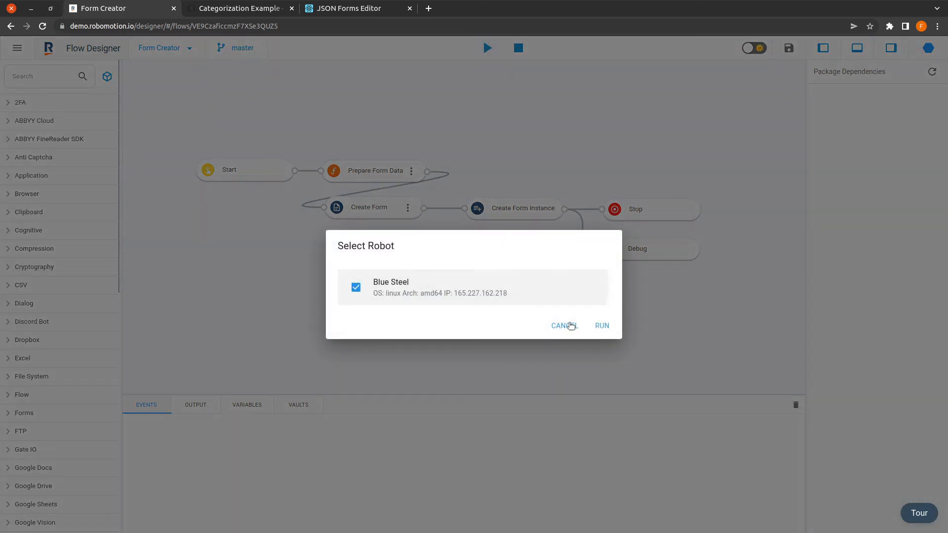
left_click(605, 327)
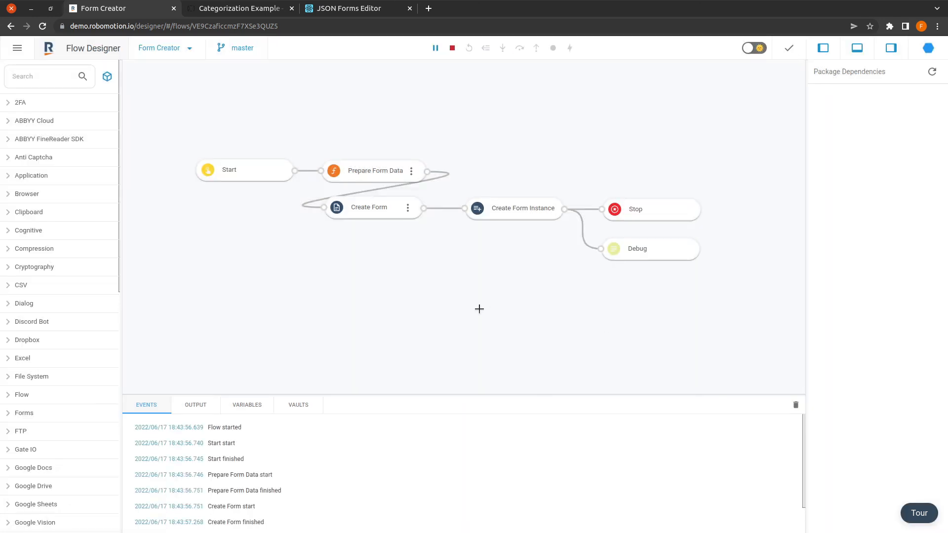
Step: Copy the form_url value from the Debug node's output
left_click(206, 409)
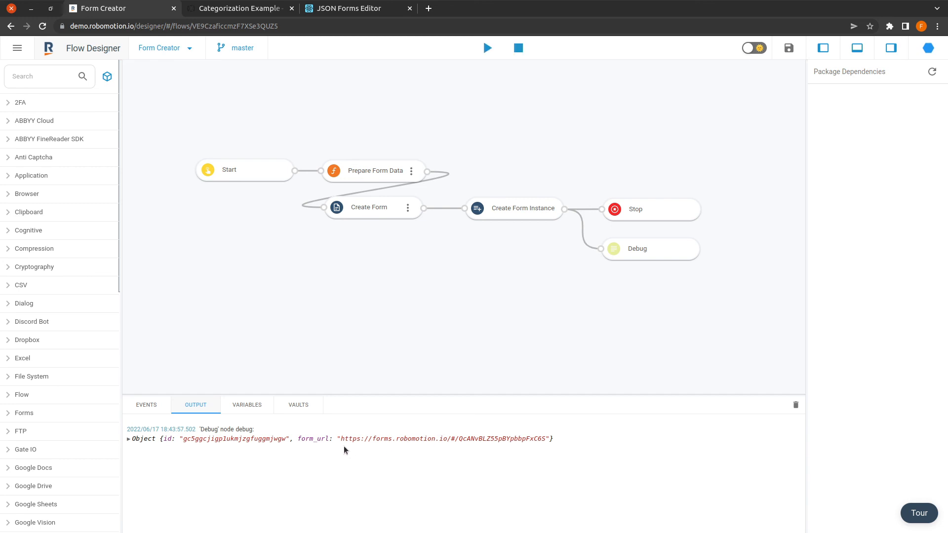
left_click_drag(348, 440, 543, 440)
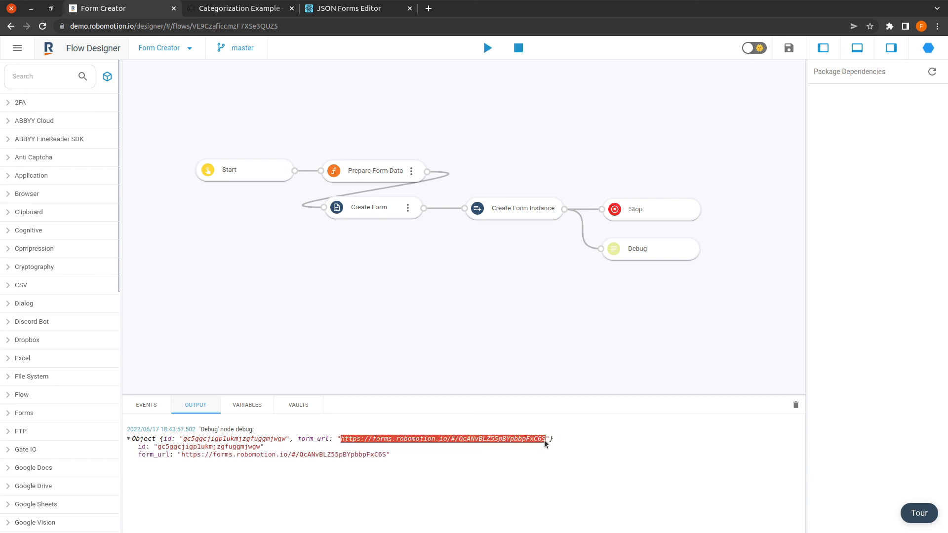
right_click(544, 440)
left_click(554, 449)
Step: Load the form URL in a new browser tab to view the Summer 2022 Internship Application form
left_click(428, 8)
key("ctrl+v")
key("Return")
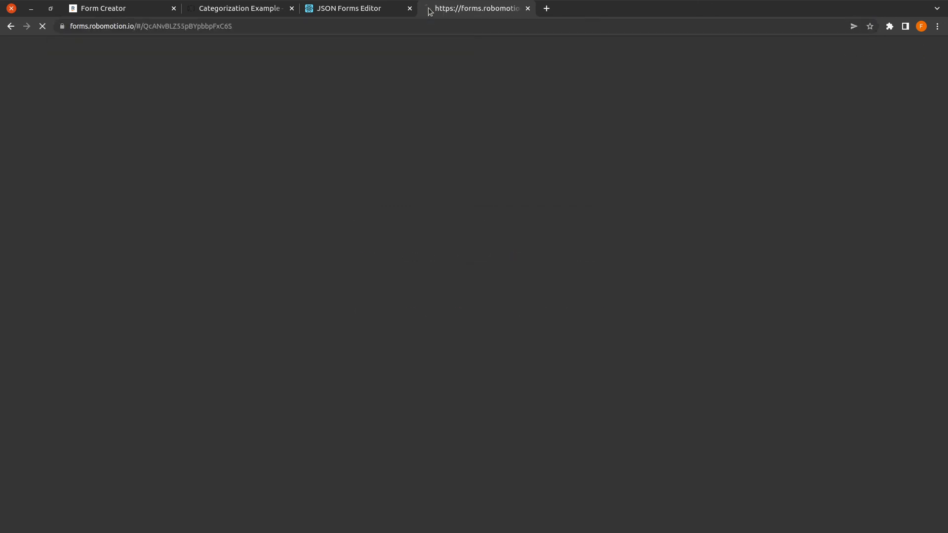
scroll(408, 331, "down", 1)
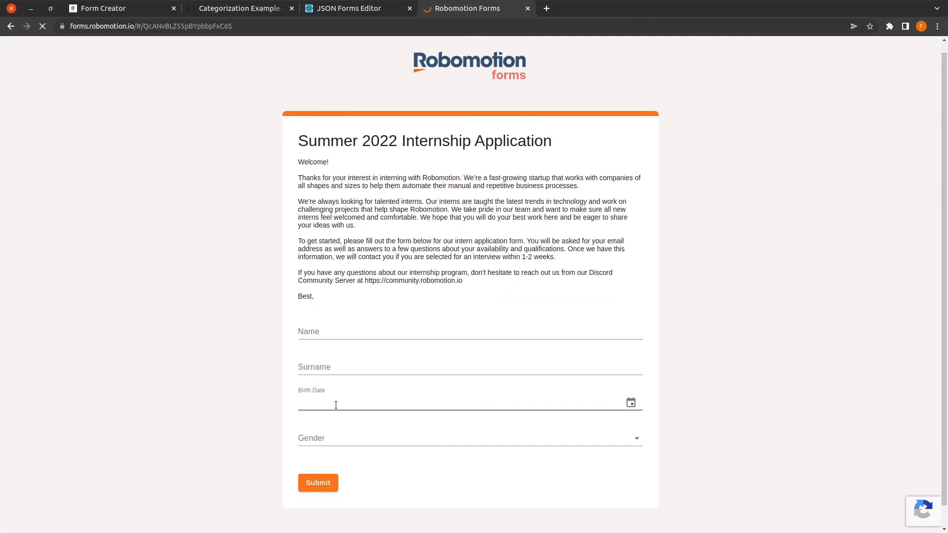